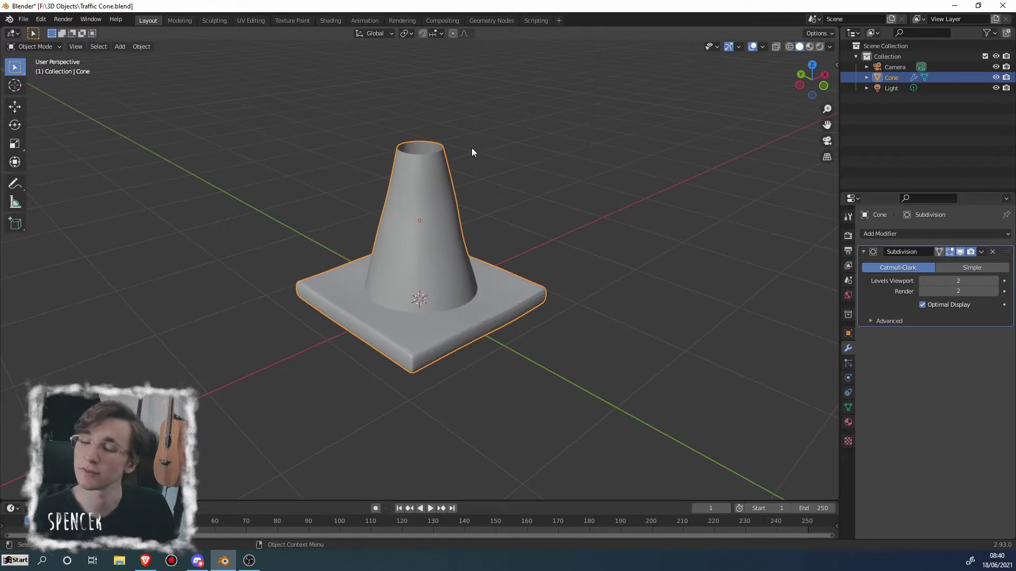
Step: Enter Edit Mode on the traffic cone and try out the vertex and edge selection modes
middle_drag(486, 170, 478, 204)
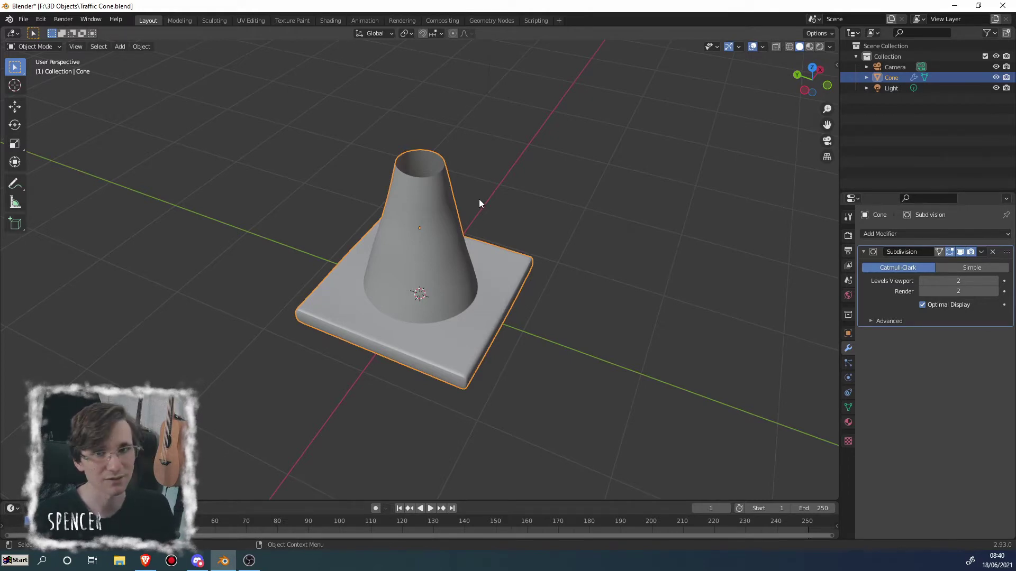
mouse_move(450, 188)
middle_down()
mouse_move(518, 258)
mouse_move(408, 166)
mouse_move(455, 199)
mouse_move(529, 192)
mouse_move(469, 227)
mouse_move(483, 204)
mouse_move(471, 206)
mouse_move(444, 175)
middle_up()
key(Tab)
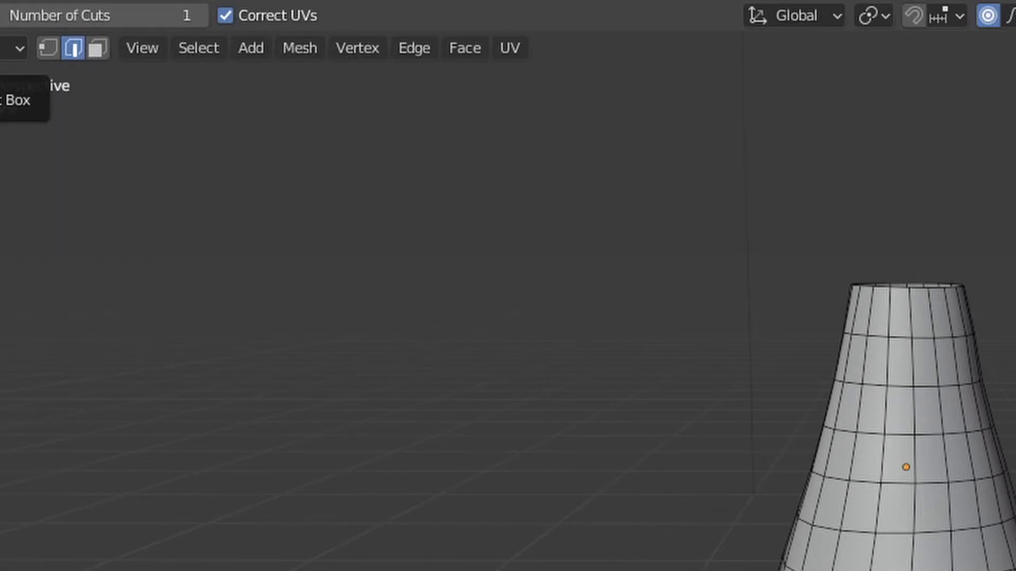
click(15, 68)
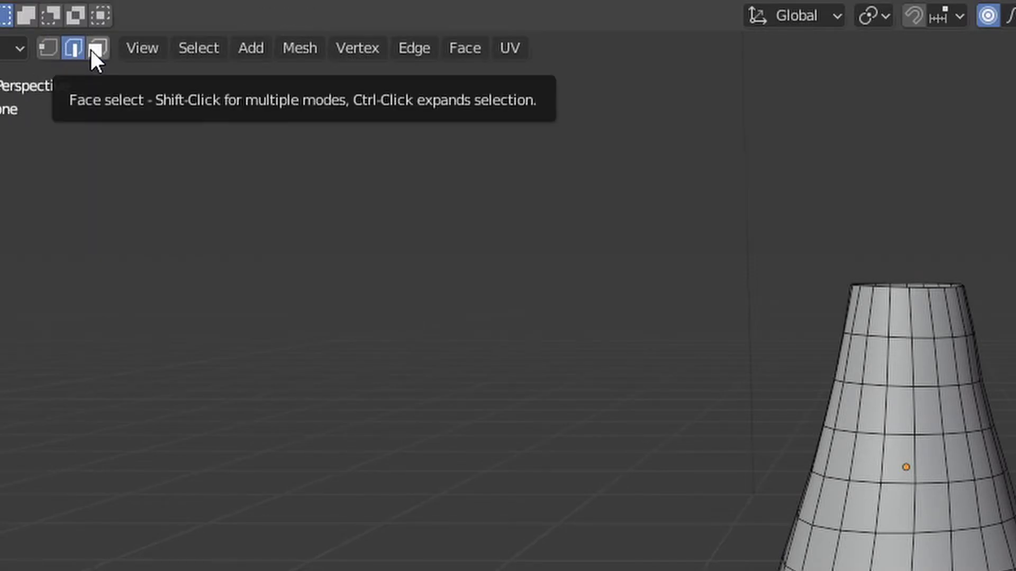
click(47, 47)
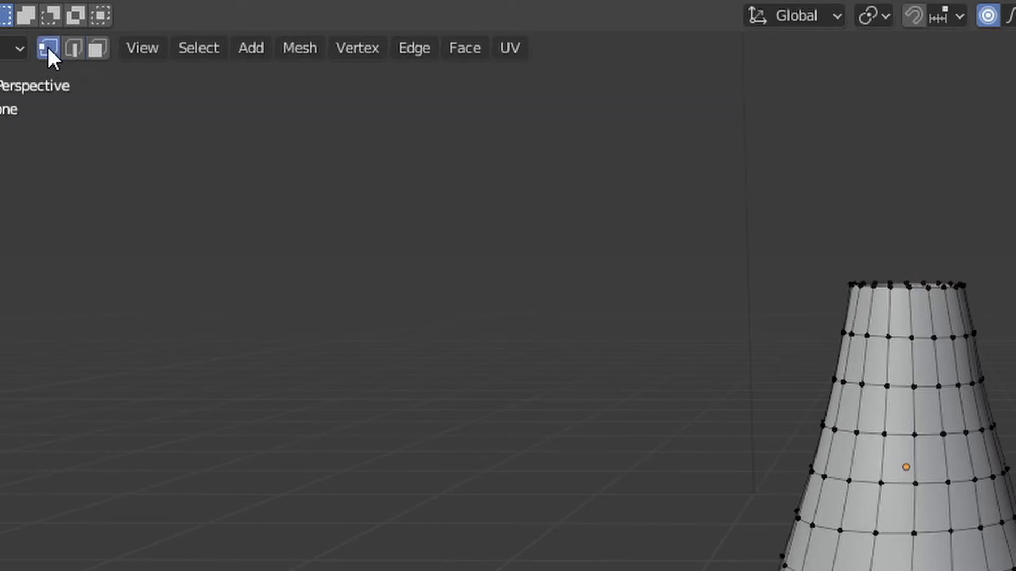
click(73, 49)
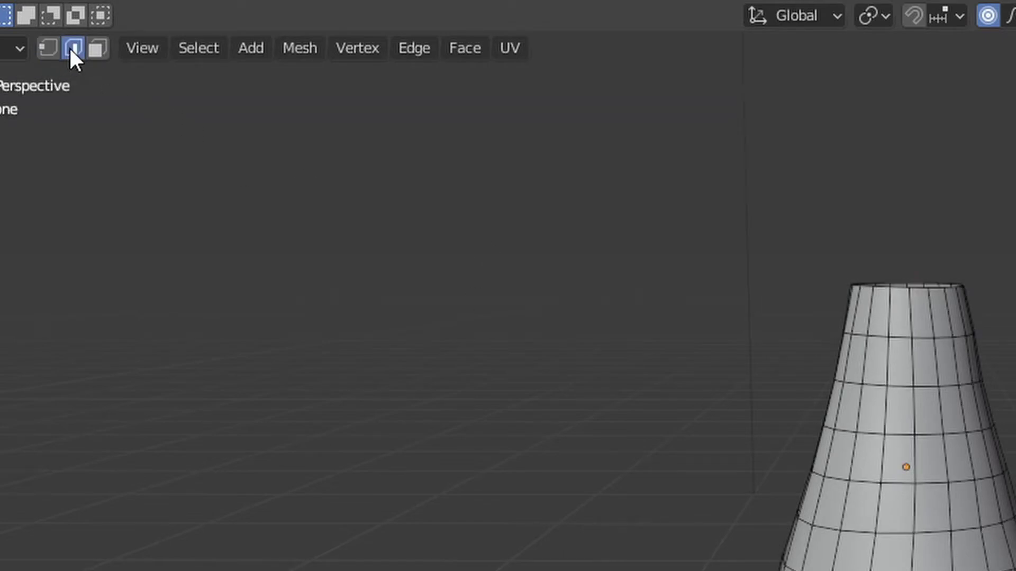
Step: Select a single edge and a single face on the cone's side in their matching selection modes, and return to vertex selection
scroll(896, 466, up, 2)
click(919, 329)
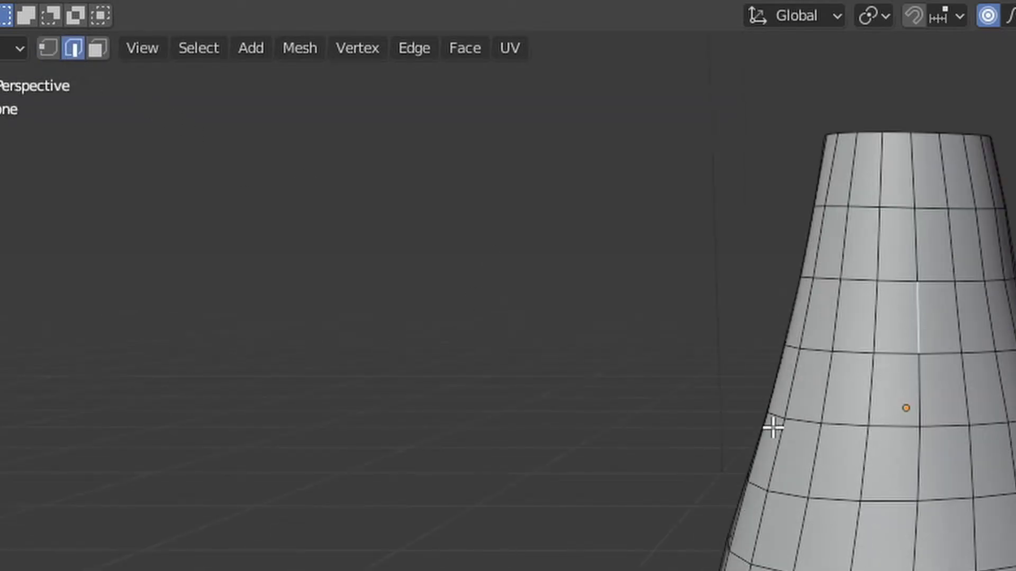
click(57, 48)
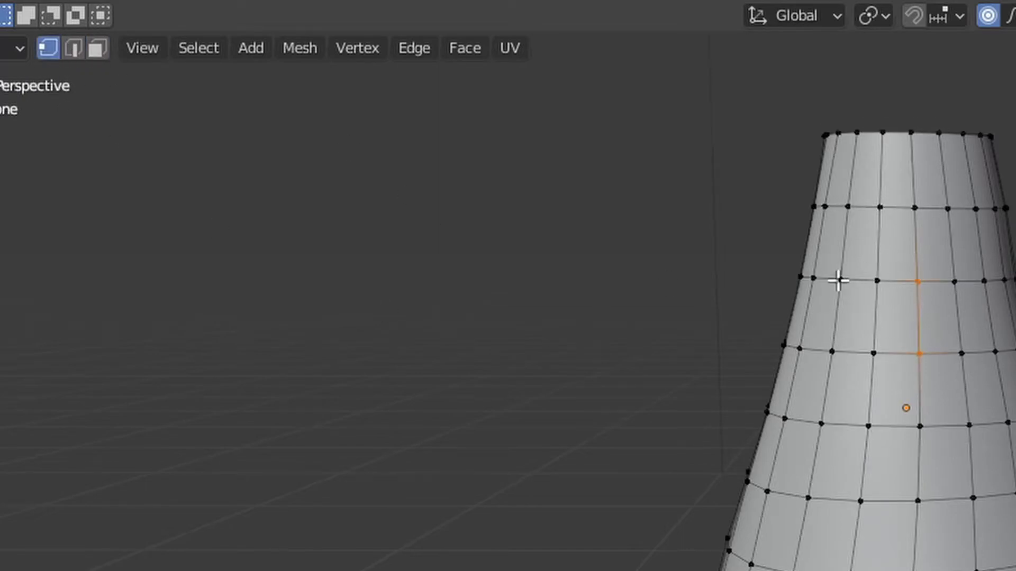
click(96, 55)
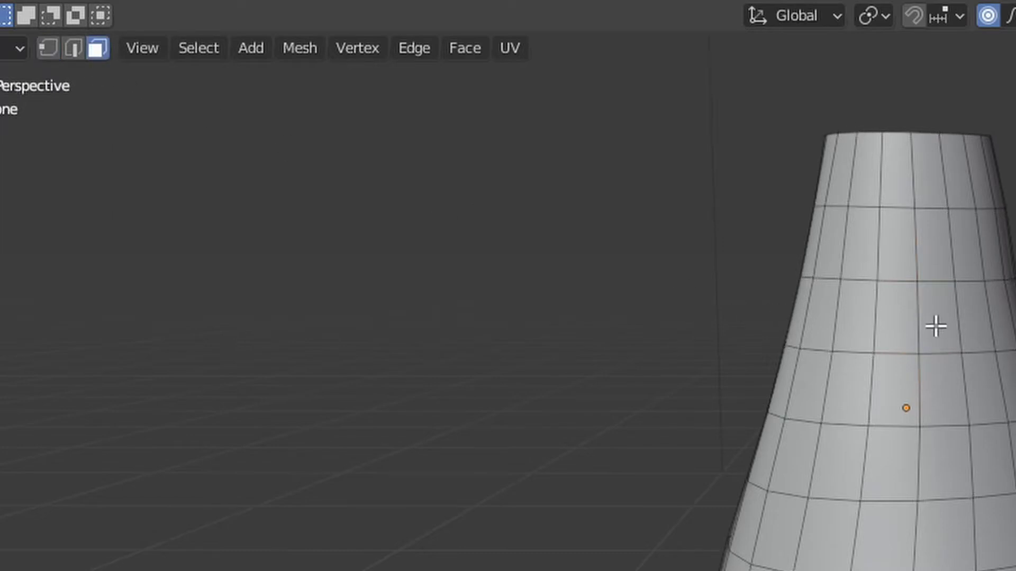
click(889, 317)
click(73, 49)
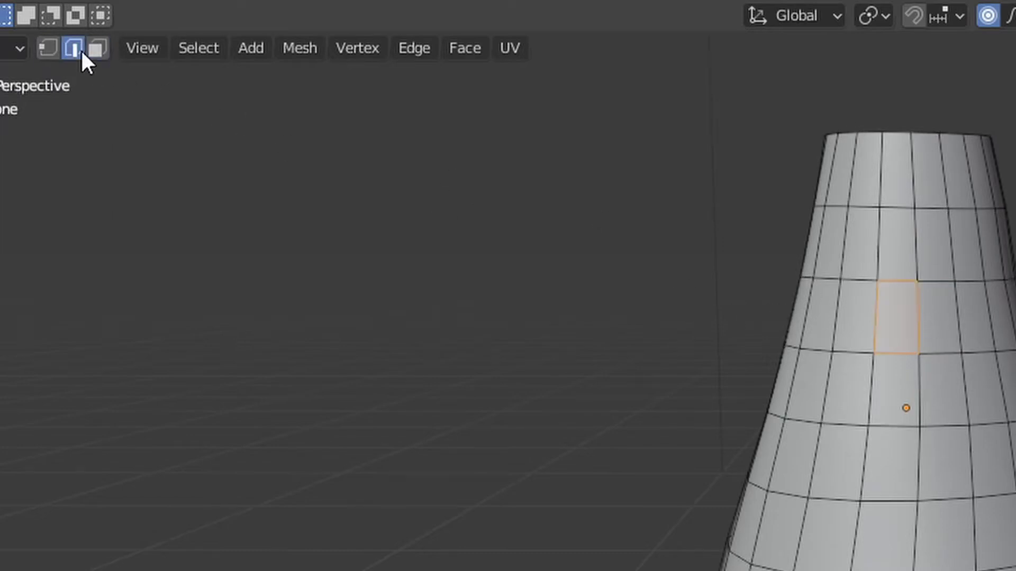
click(48, 48)
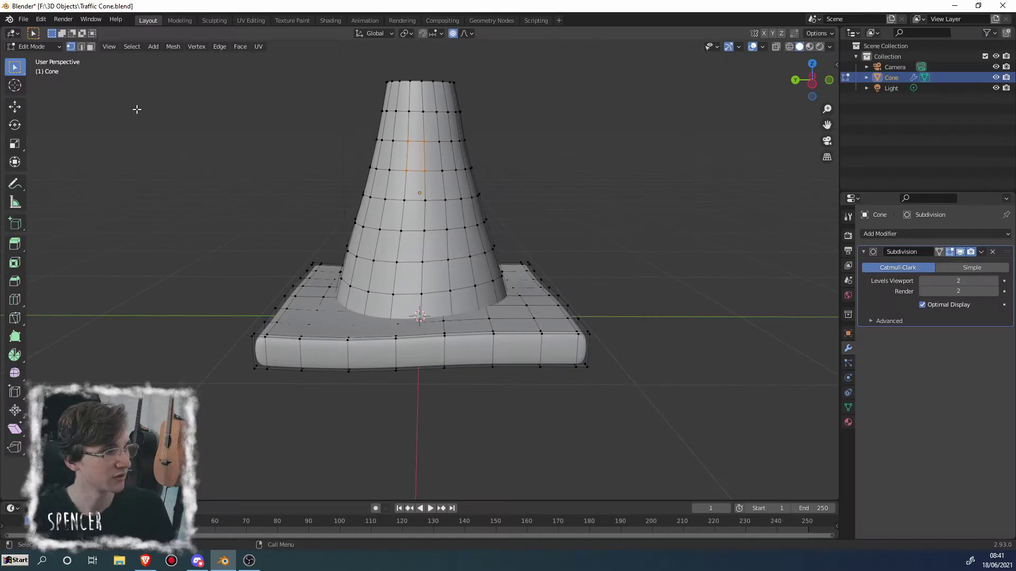
Step: Try to box-select the cone's four middle vertex rings piece by piece from several sides, and clear the selection
middle_drag(339, 200, 461, 163)
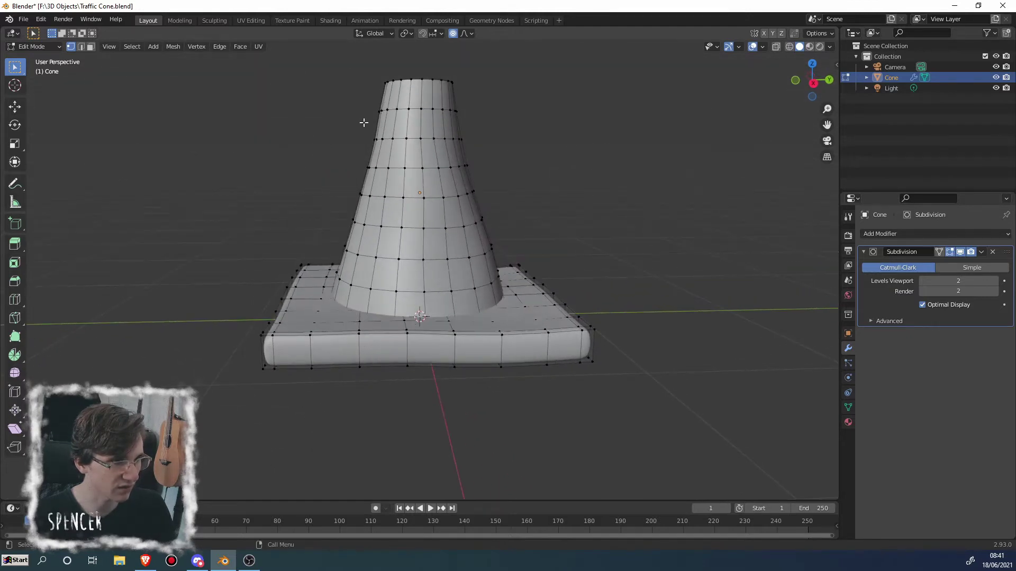
drag(357, 120, 517, 227)
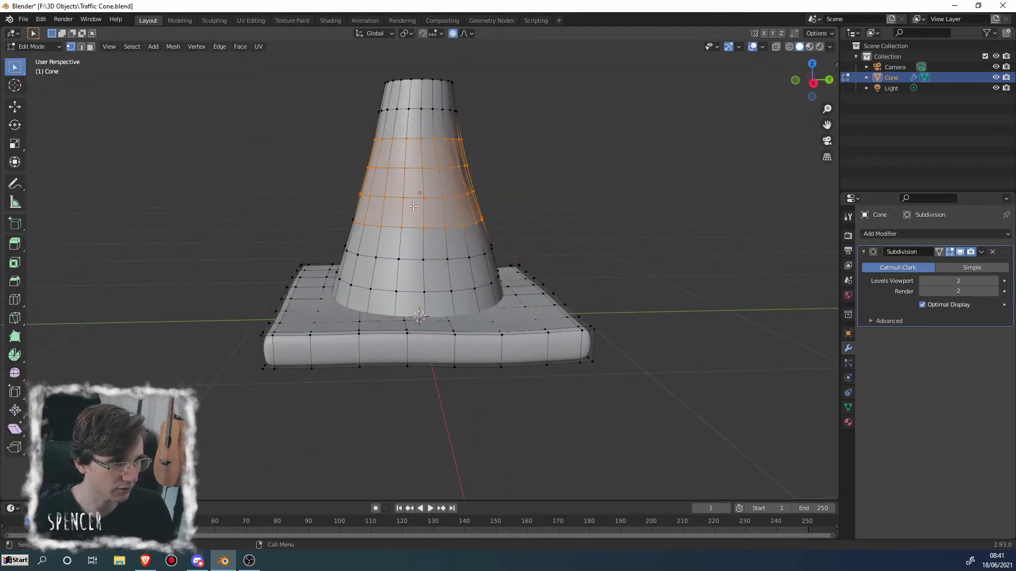
middle_drag(508, 213, 587, 207)
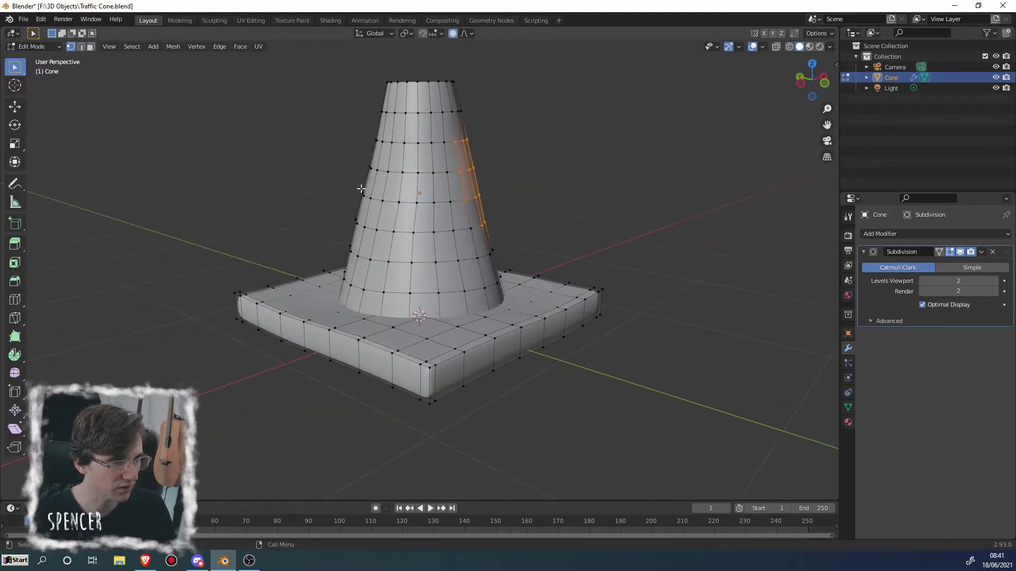
mouse_move(356, 189)
middle_down()
mouse_move(501, 186)
mouse_move(557, 198)
mouse_move(509, 181)
mouse_move(677, 195)
mouse_move(411, 172)
mouse_move(501, 177)
mouse_move(362, 191)
middle_up()
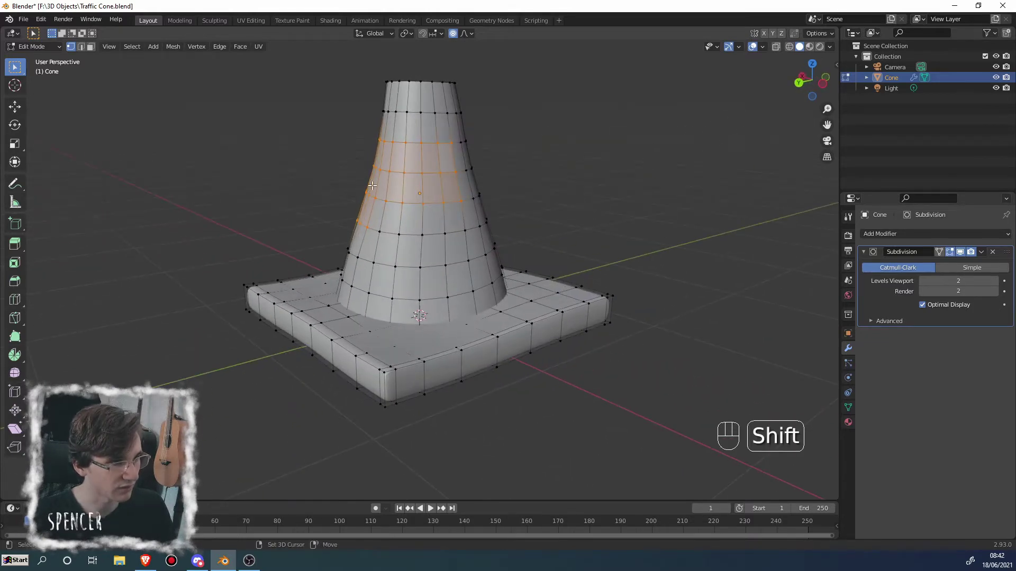
shift+drag(369, 189, 472, 245)
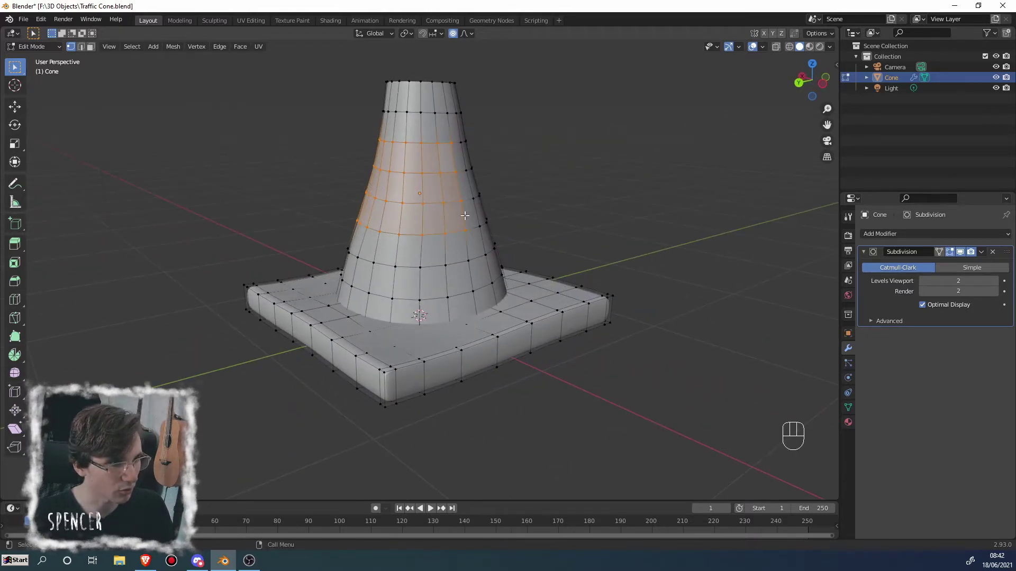
middle_drag(472, 245, 370, 188)
shift+drag(367, 186, 407, 206)
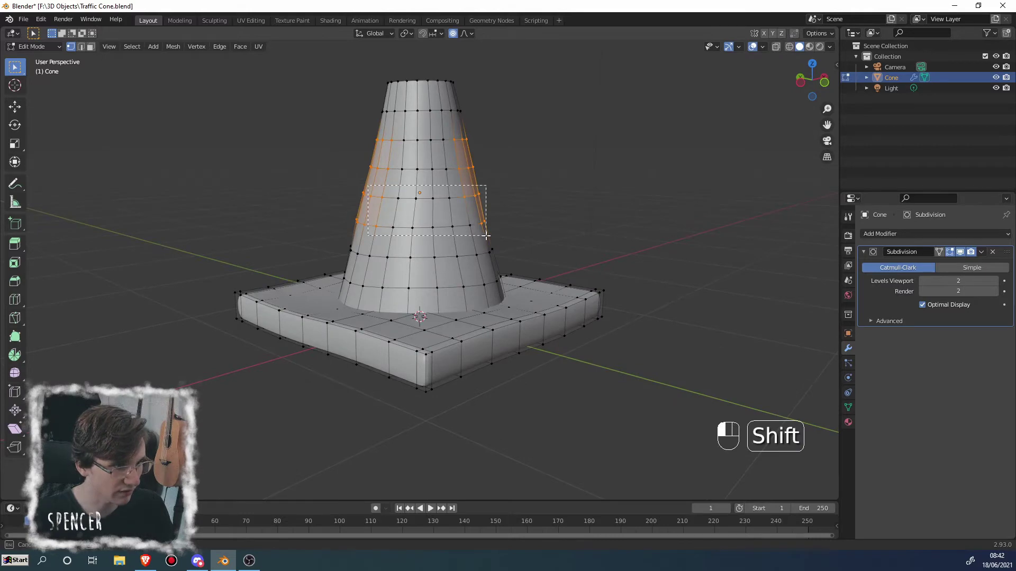
shift+drag(486, 236, 486, 236)
middle_drag(487, 236, 413, 199)
shift+click(369, 144)
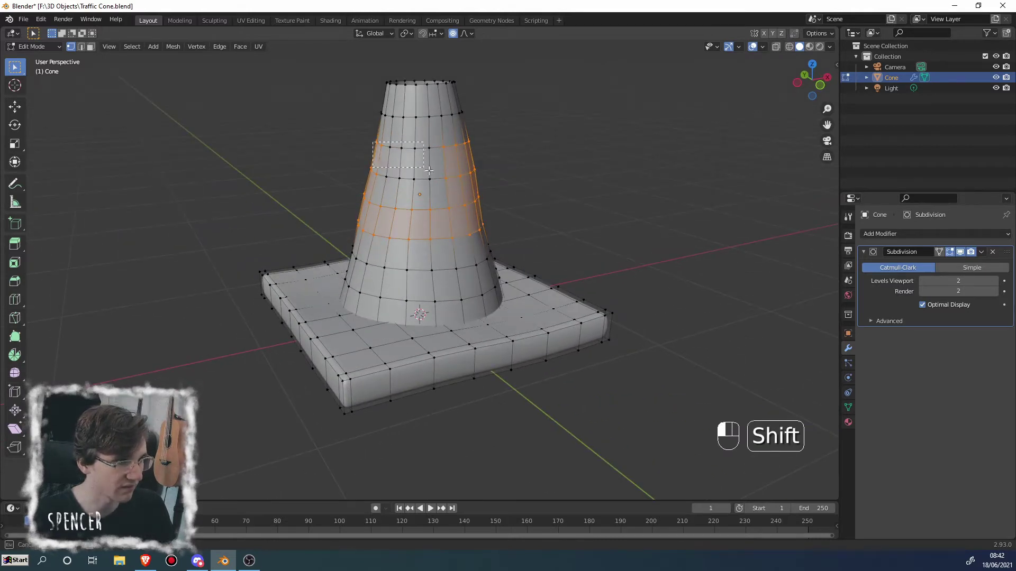
middle_drag(369, 144, 418, 211)
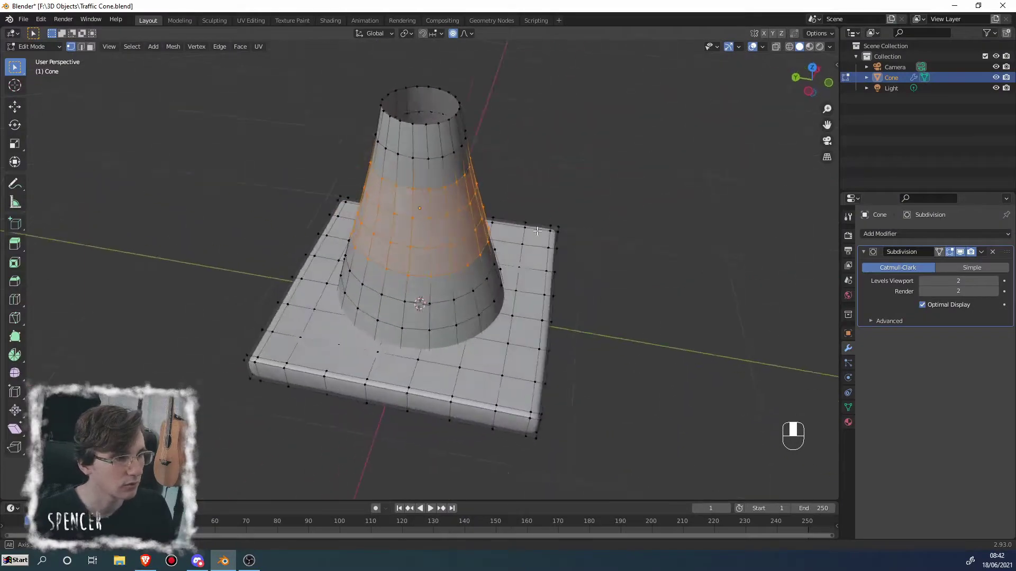
middle_drag(608, 235, 523, 199)
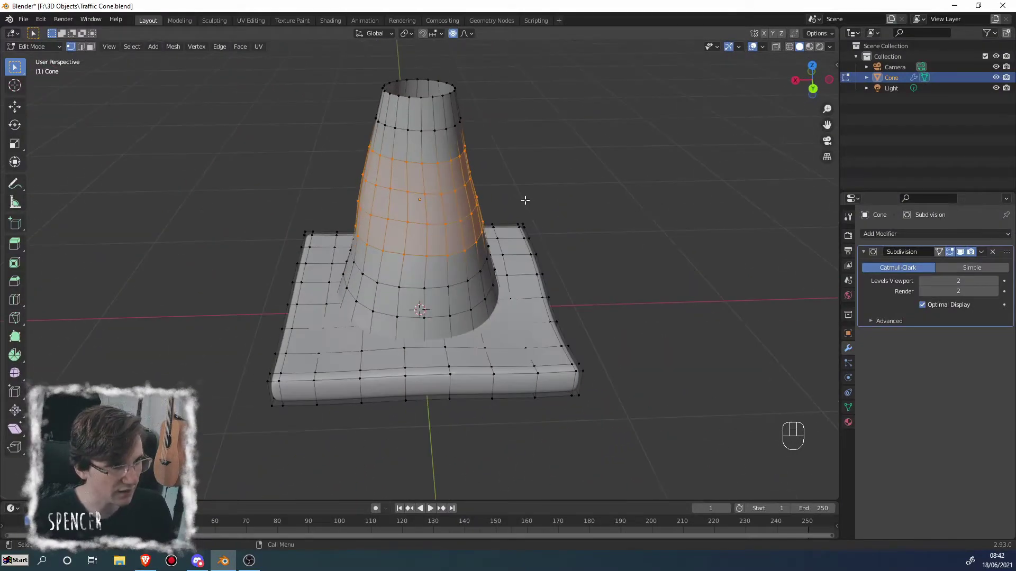
key(ctrl+z)
click(545, 125)
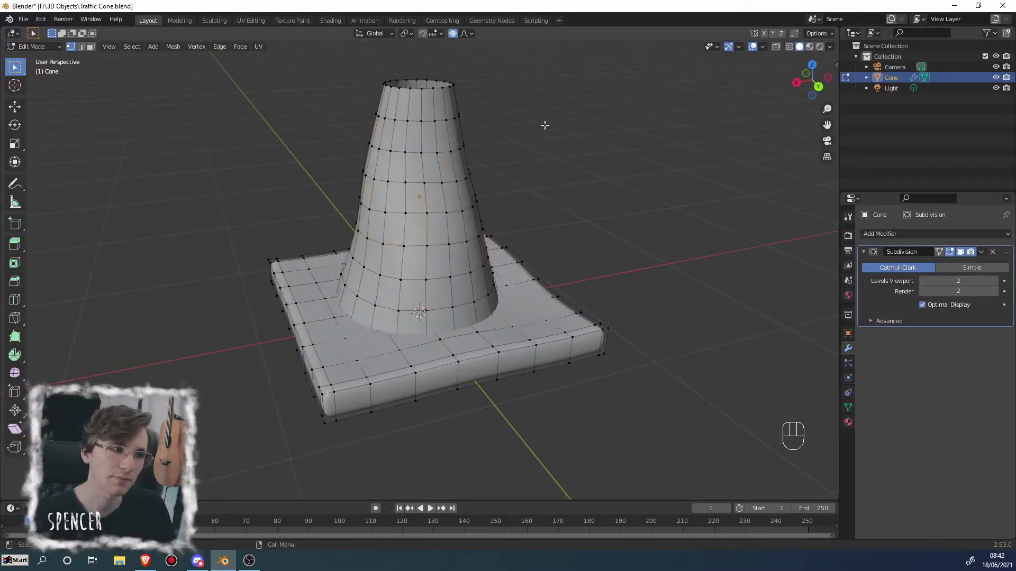
Step: Try to box-select the cone's middle vertex rings from the right orthographic view without X-ray
middle_drag(453, 226, 431, 219)
key(KP_1)
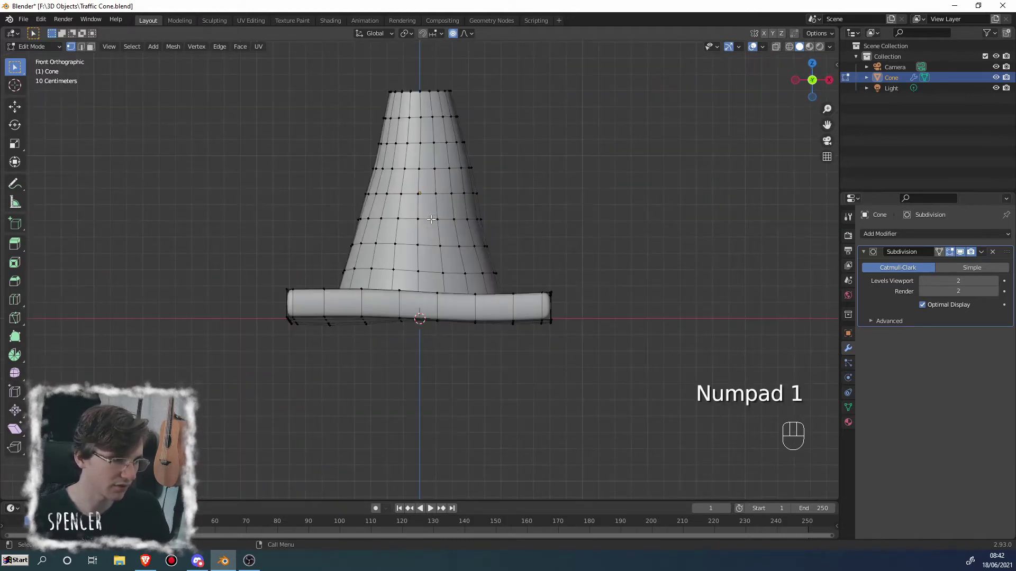
key(KP_3)
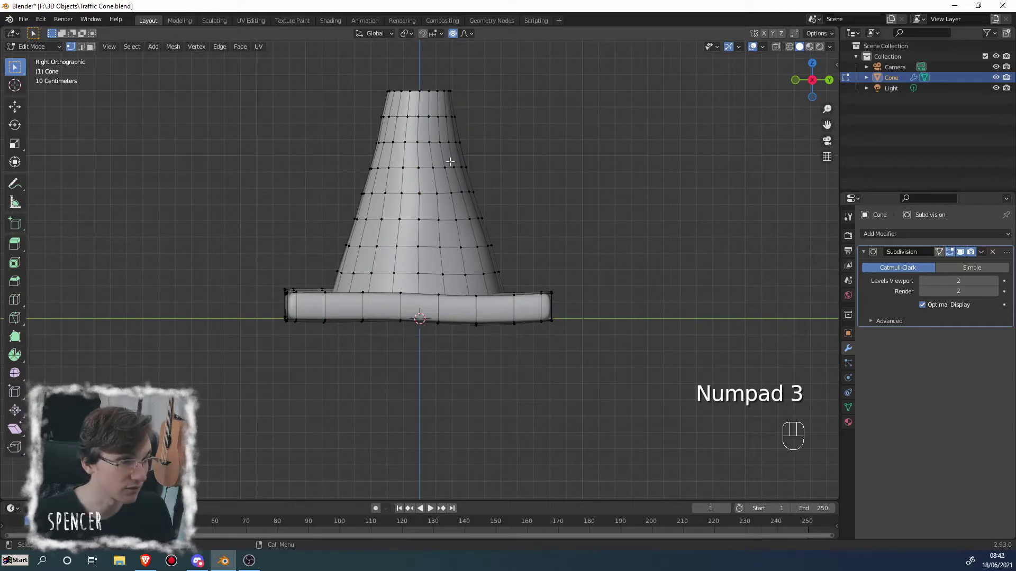
drag(337, 136, 511, 225)
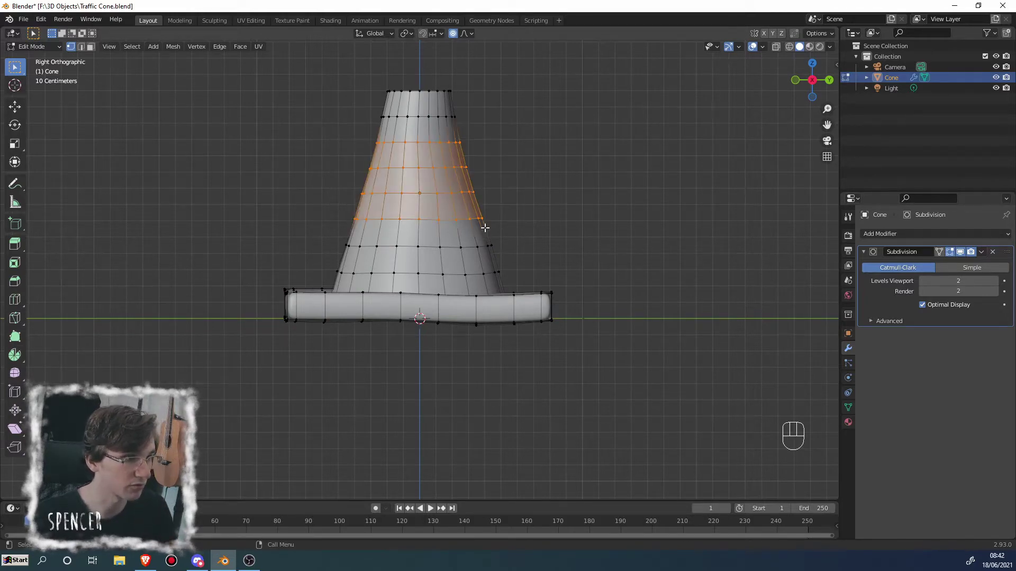
middle_drag(478, 226, 458, 263)
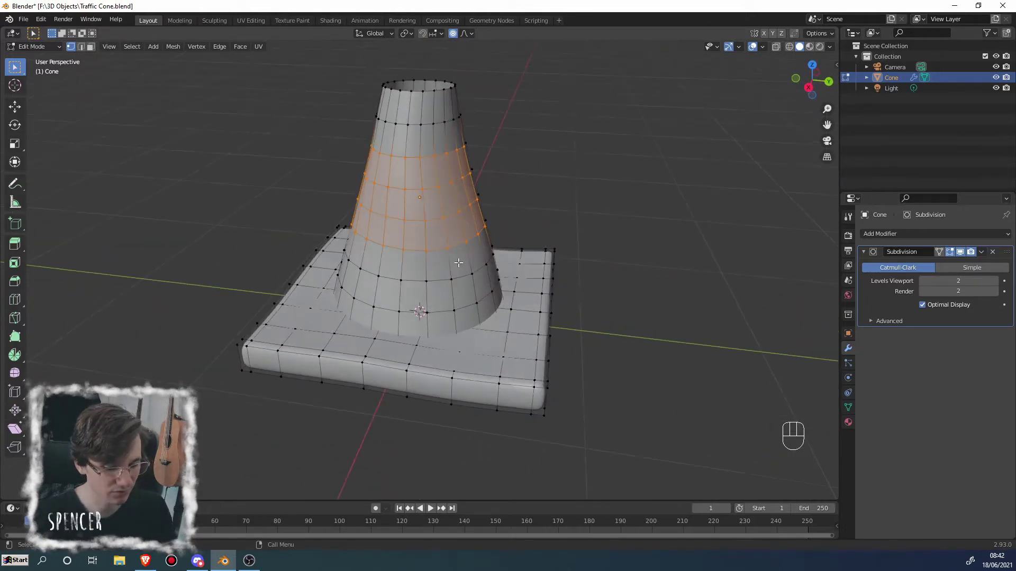
Step: With X-ray on and proportional editing off, box-select the cone's four middle vertex rings all the way around from the right orthographic view
key(KP_3)
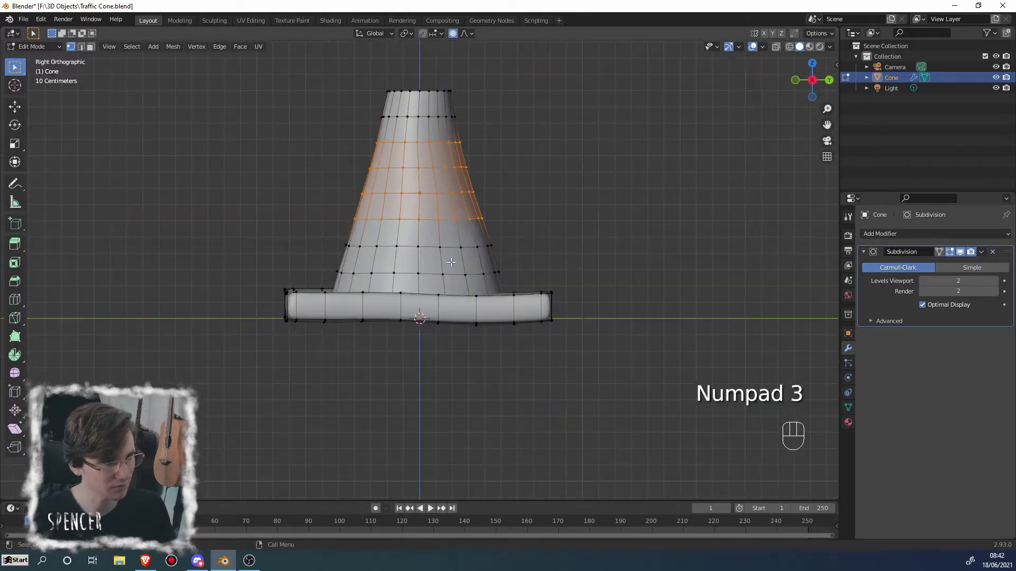
click(466, 146)
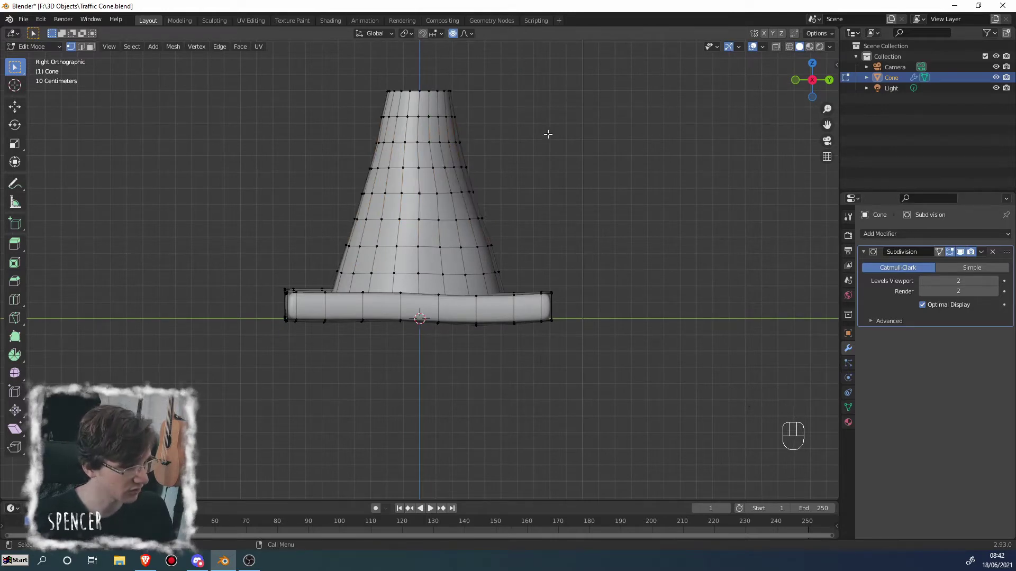
key(alt+z)
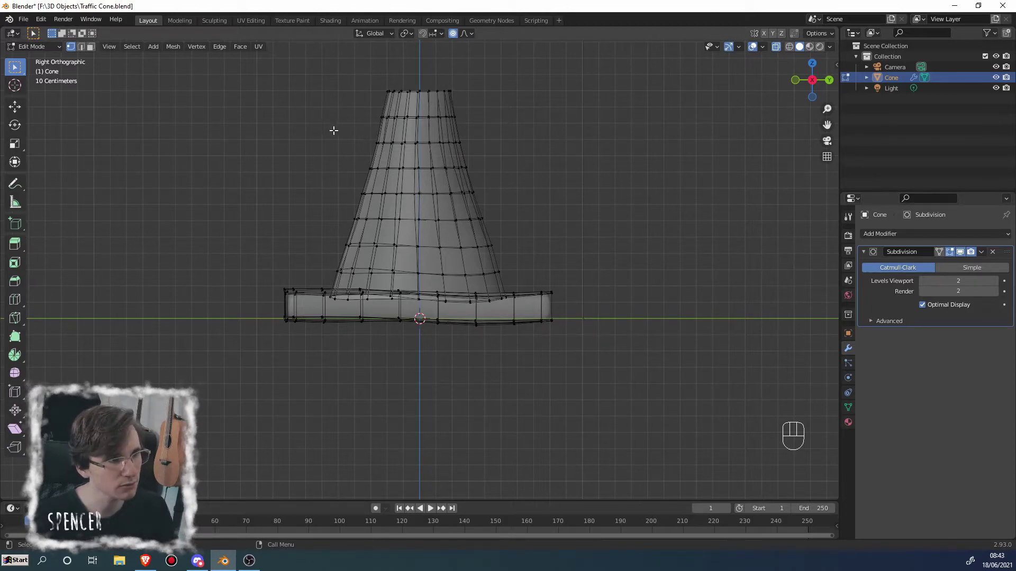
click(453, 33)
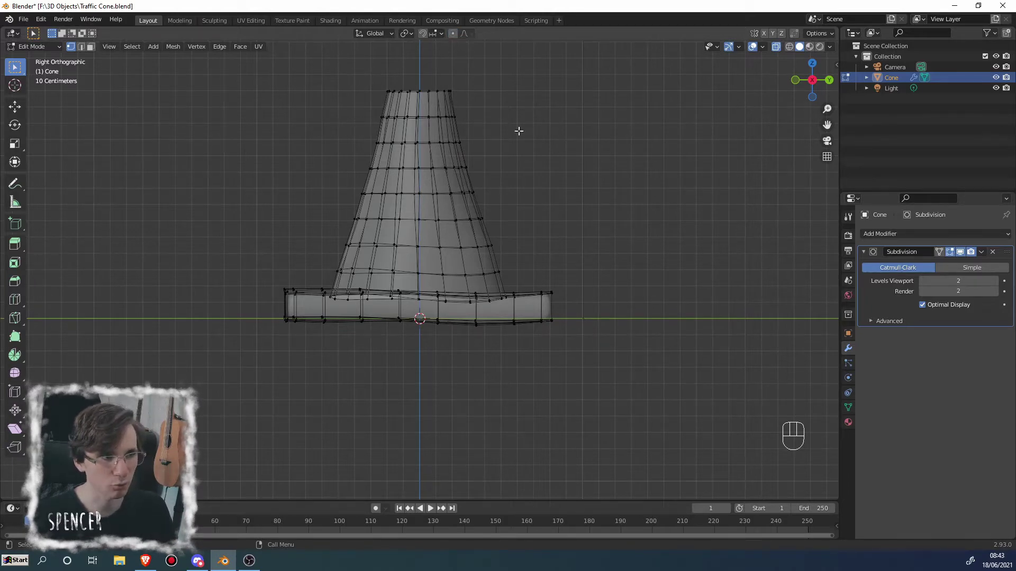
click(775, 47)
click(776, 48)
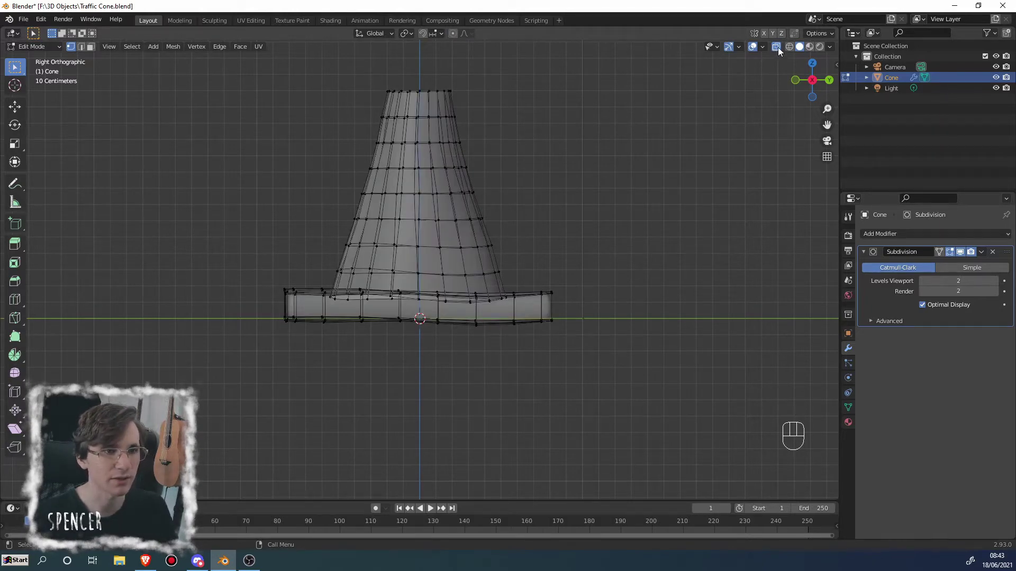
click(777, 48)
click(776, 48)
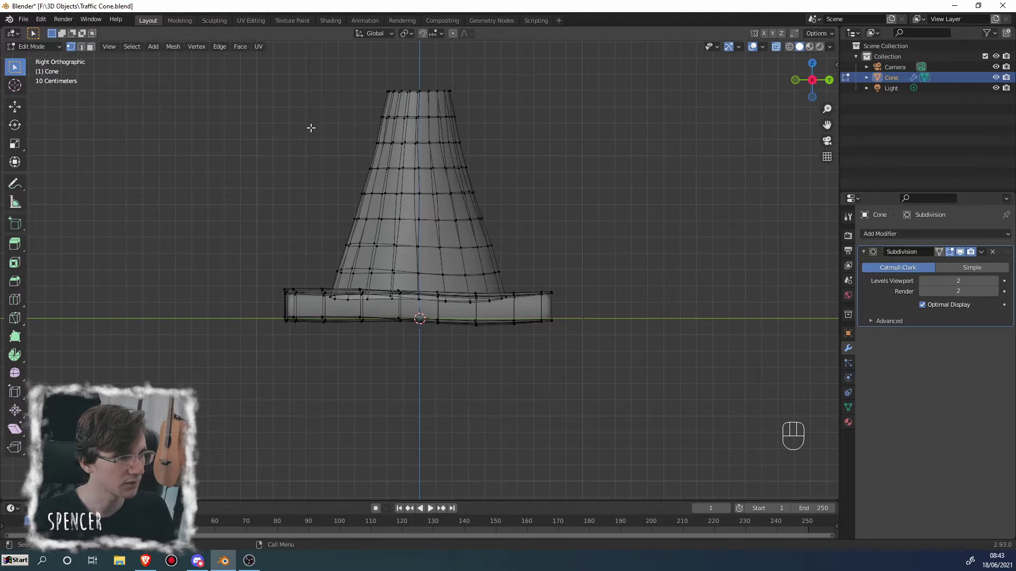
drag(311, 128, 535, 229)
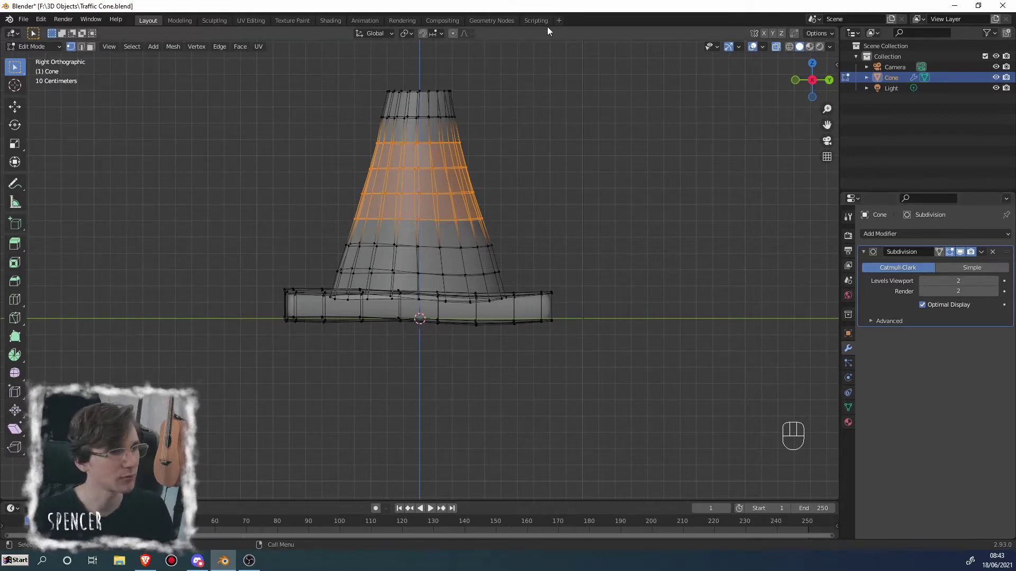
Step: Try duplicating the selected band with the copy placed beside the cone, and undo the duplication
key(shift+d)
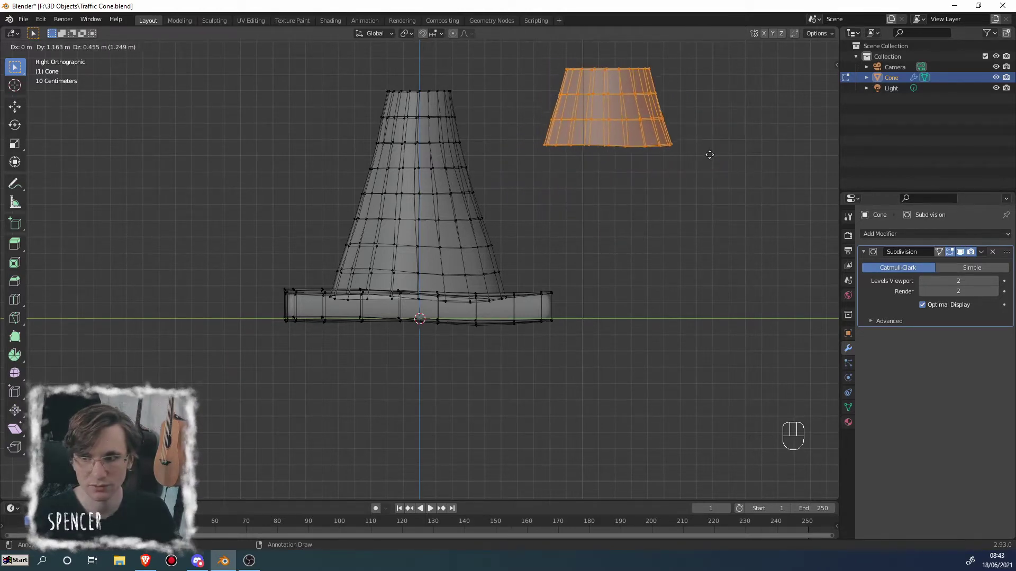
click(739, 189)
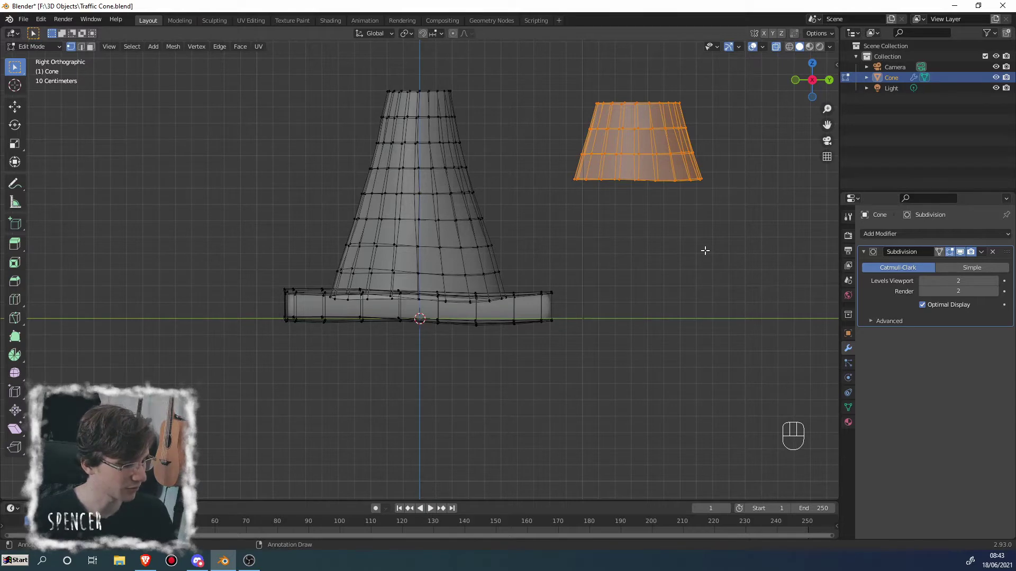
key(ctrl+z)
Step: Duplicate the selected middle band and leave the copy at its original position on the cone
key(shift+d)
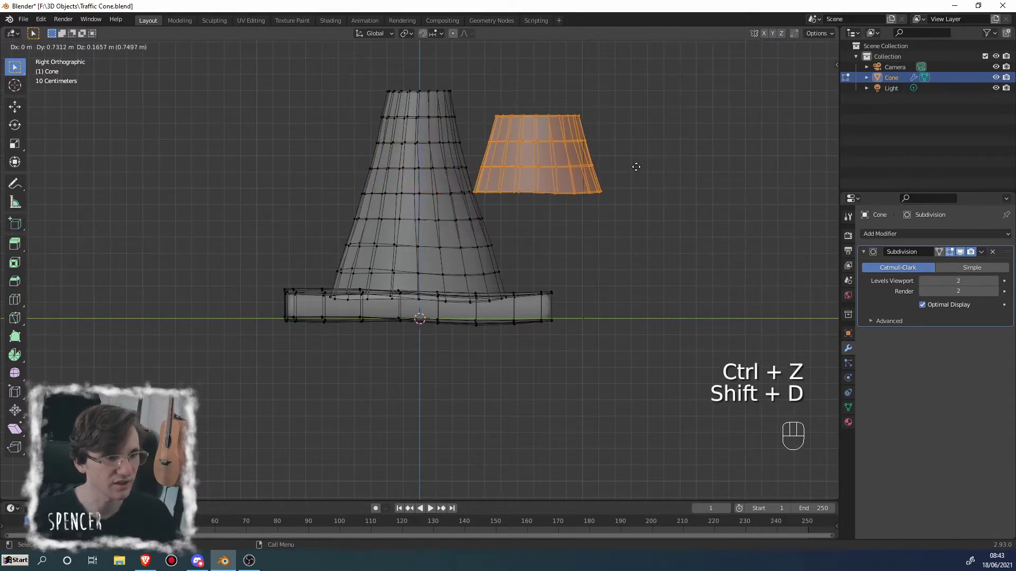
right_click(636, 166)
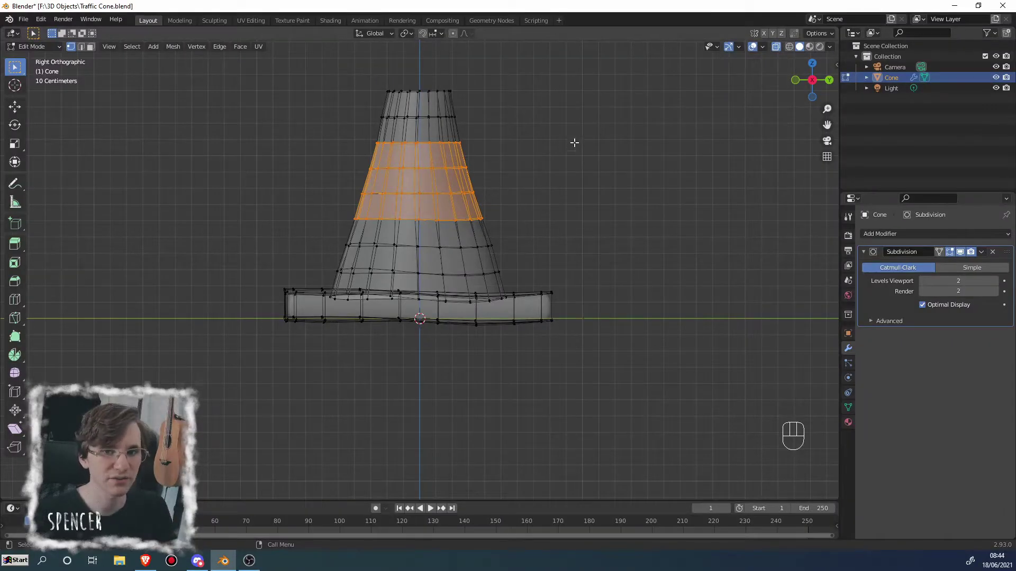
Step: Clear the selection and try selecting the linked geometry of the duplicated middle band from a perspective view
key(alt+a)
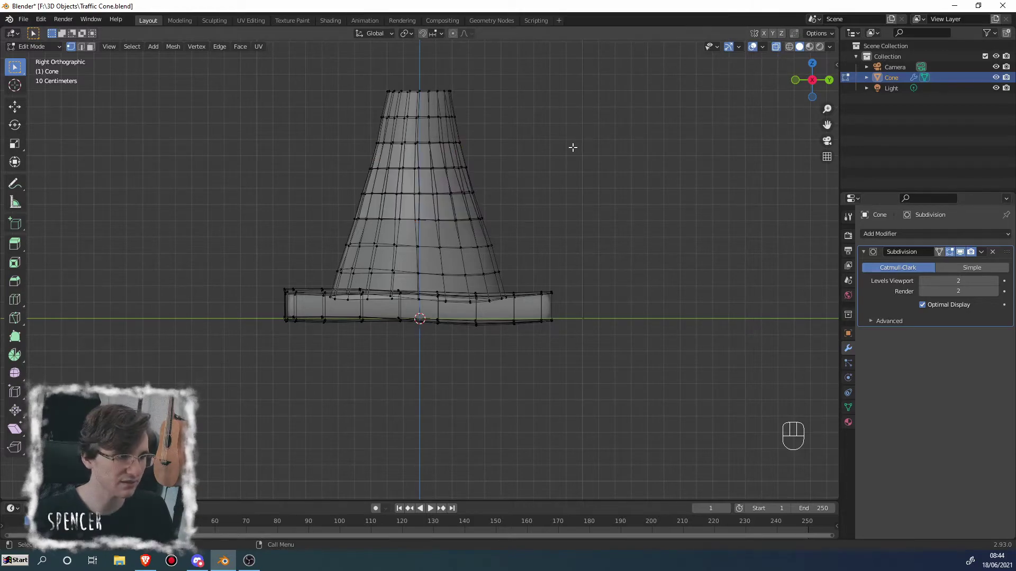
middle_drag(528, 159, 471, 189)
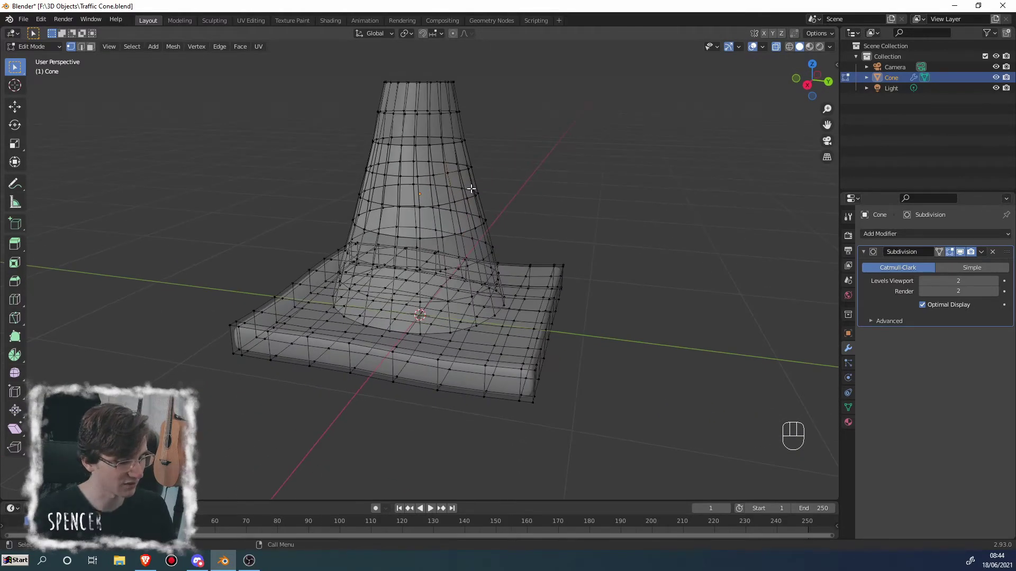
key(ctrl)
key(ctrl+l)
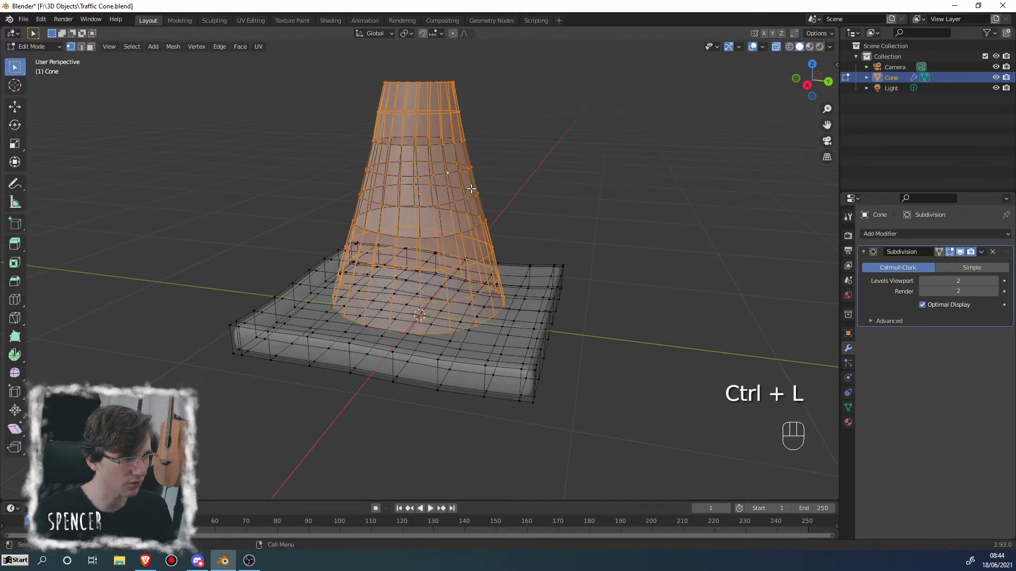
middle_drag(471, 189, 445, 172)
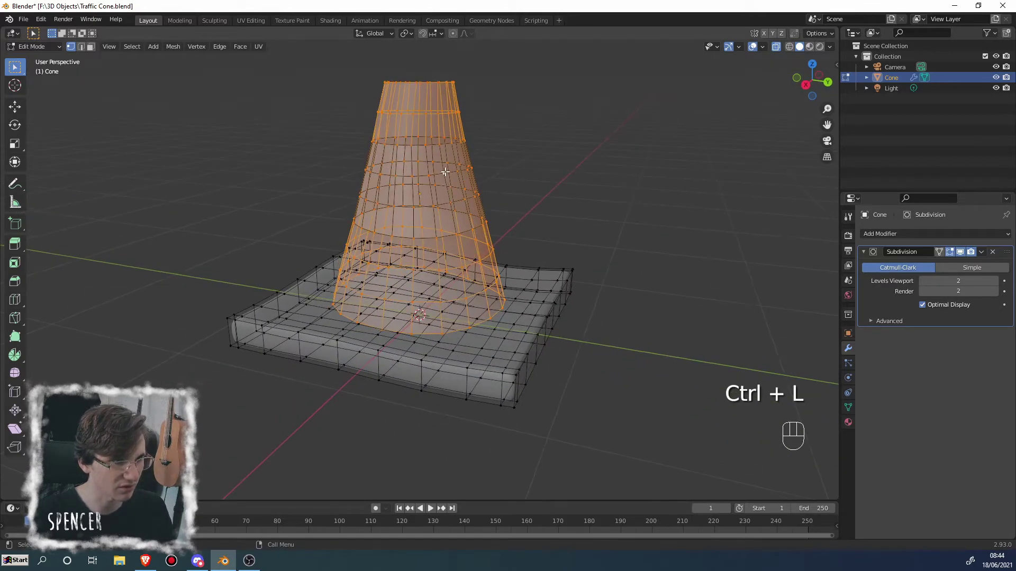
key(alt+a)
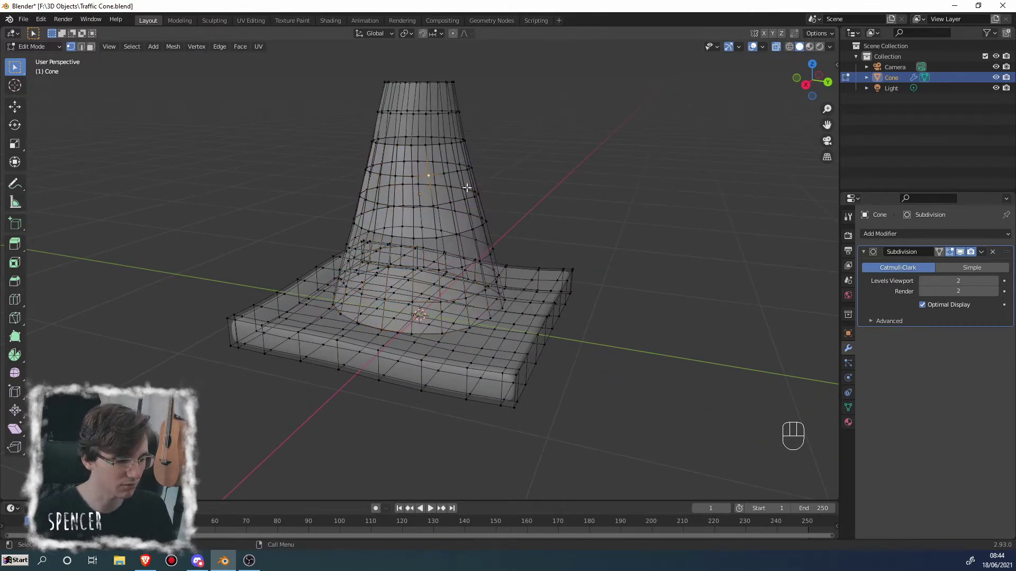
Step: Select the linked geometry of the duplicated middle band and separate that selection into its own object
key(ctrl+l)
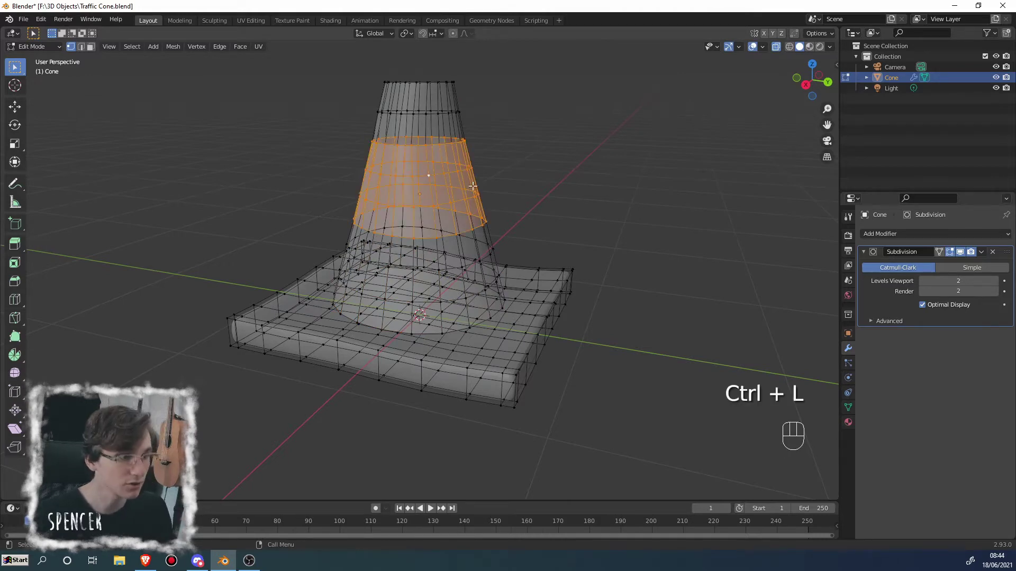
middle_drag(470, 186, 518, 158)
key(KP_3)
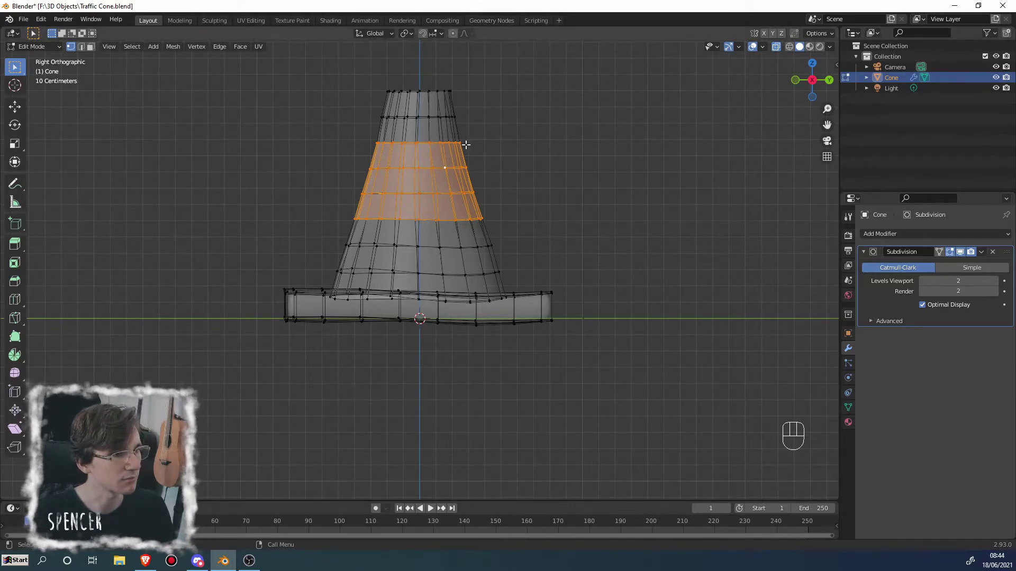
key(p)
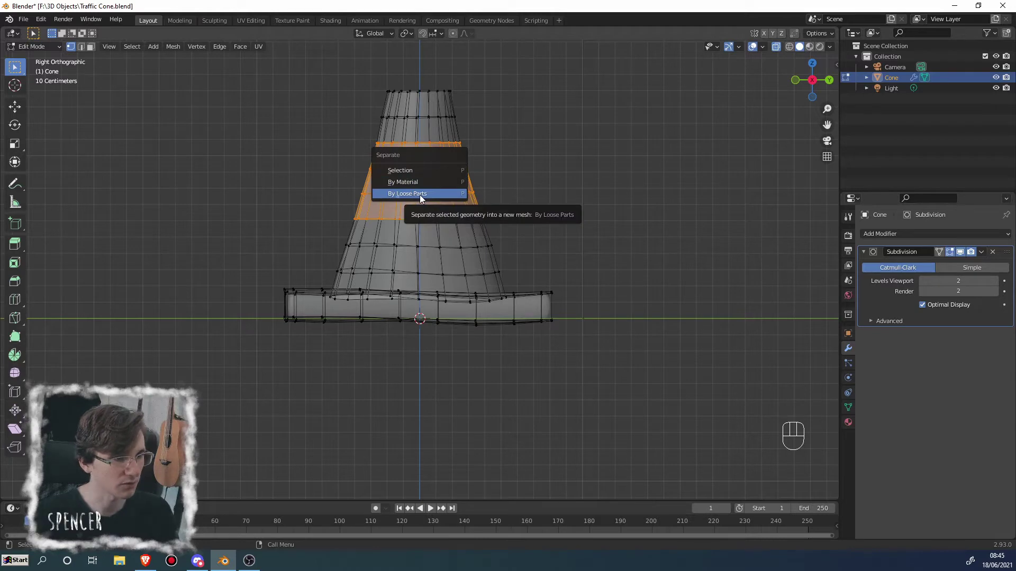
click(430, 171)
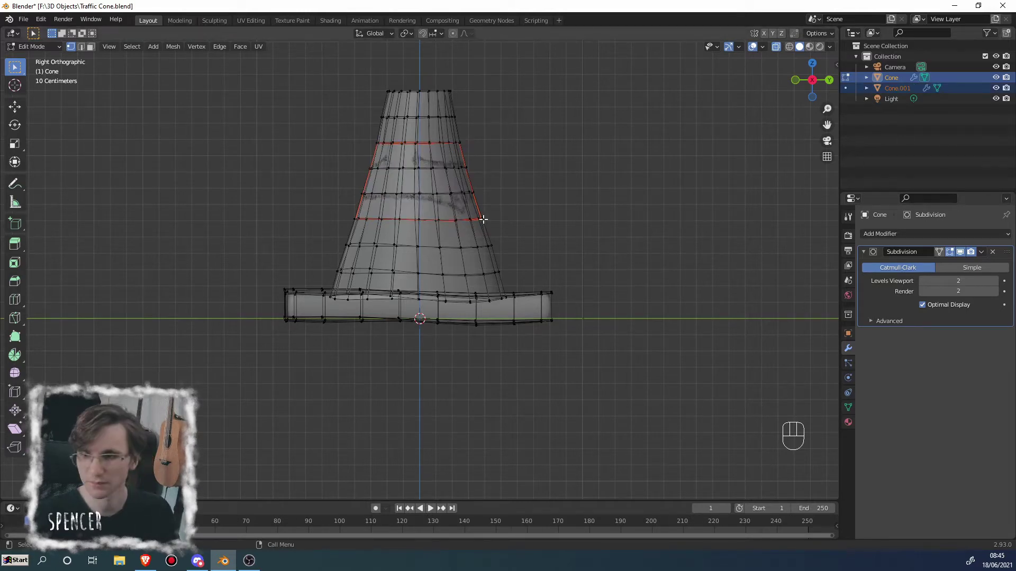
Step: Switch to Object Mode and select the cone and the separated band individually, ending with the band selected
key(Tab)
click(582, 196)
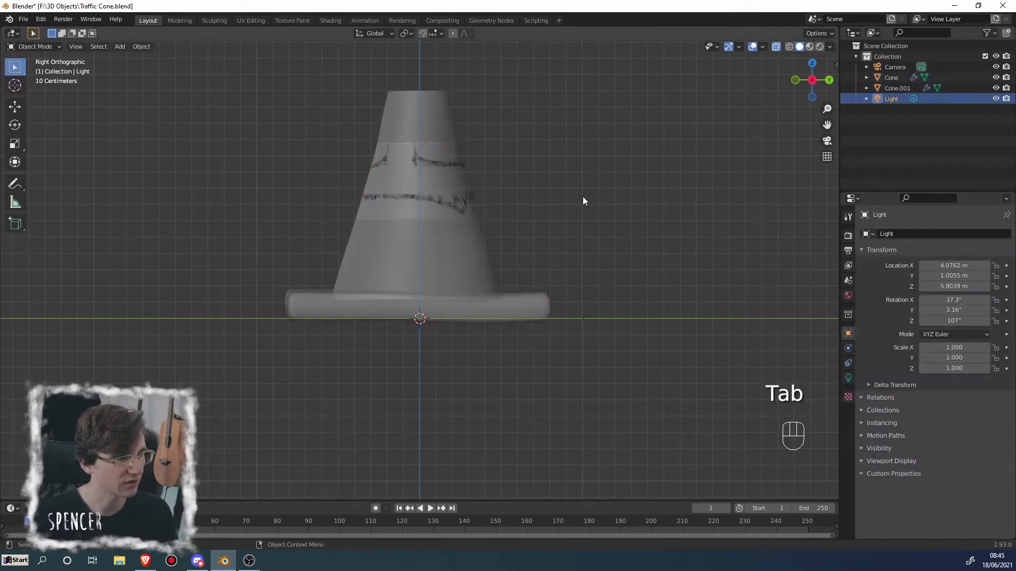
middle_drag(583, 196, 440, 204)
click(439, 205)
click(439, 204)
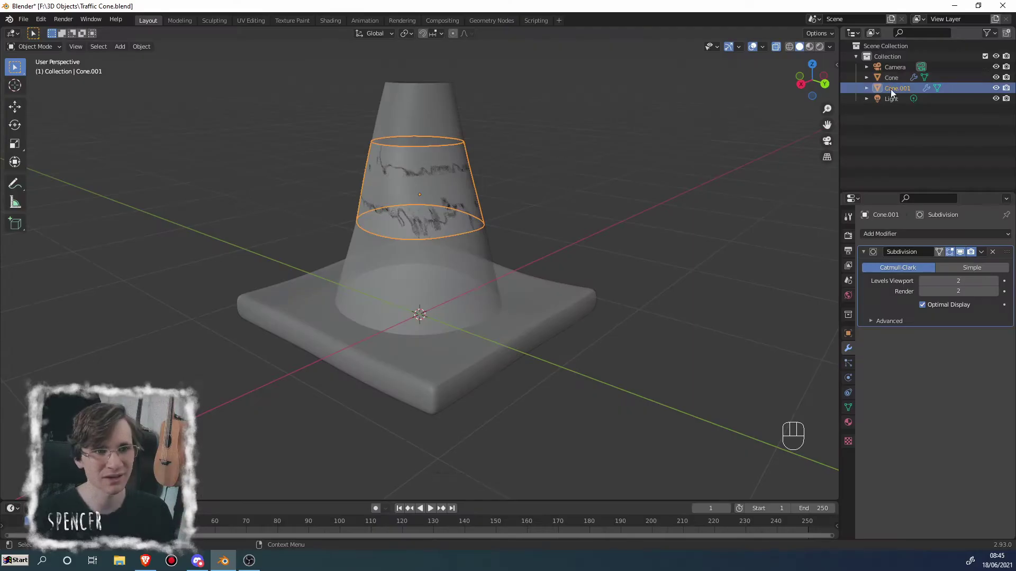
click(897, 78)
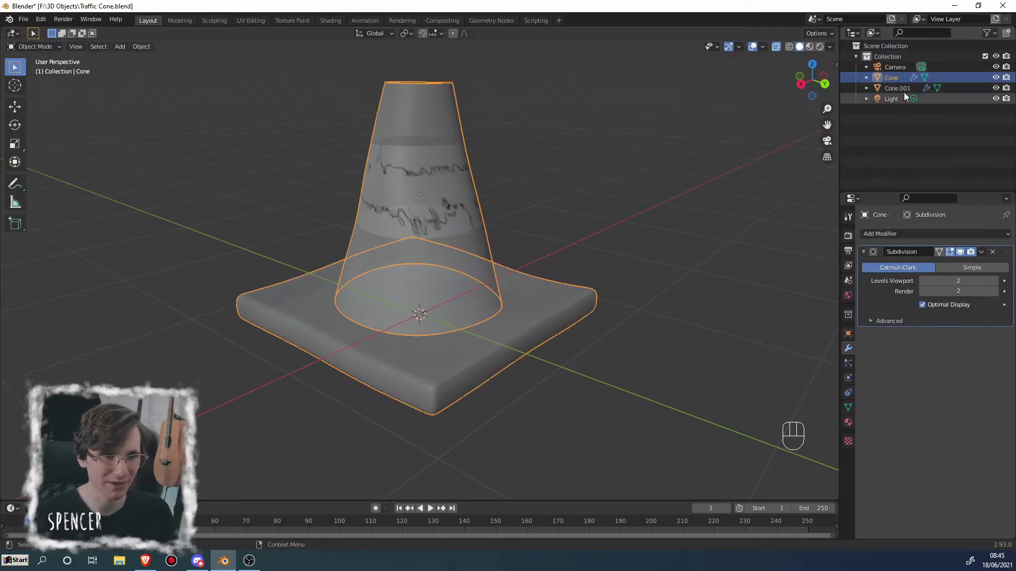
click(898, 88)
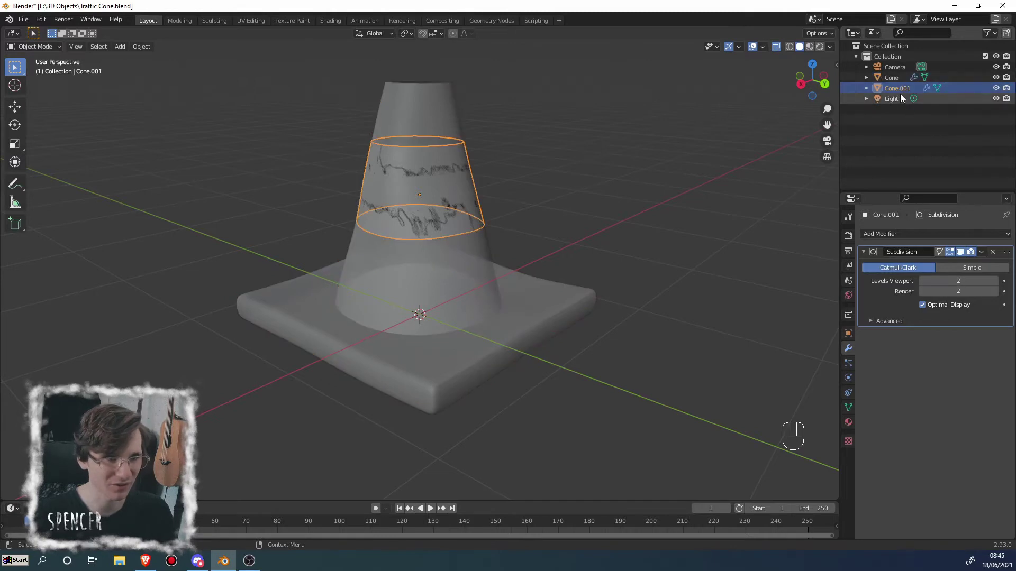
double_click(900, 88)
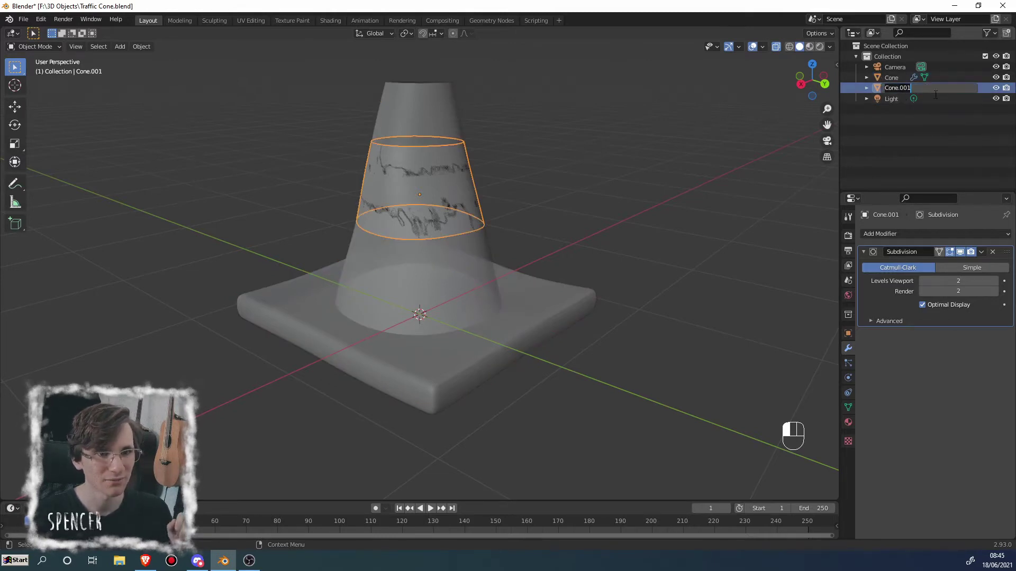
click(975, 115)
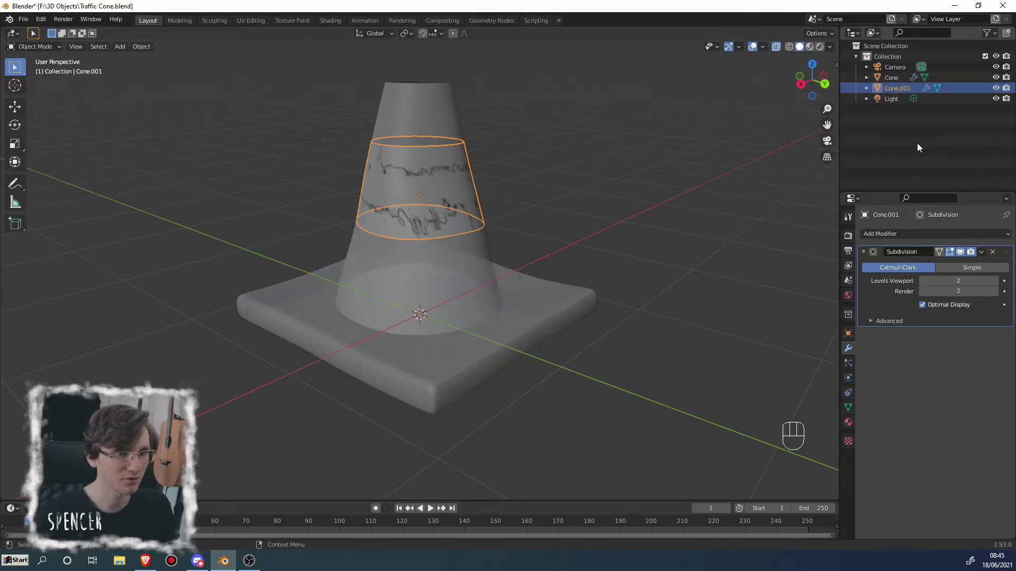
double_click(899, 90)
click(899, 114)
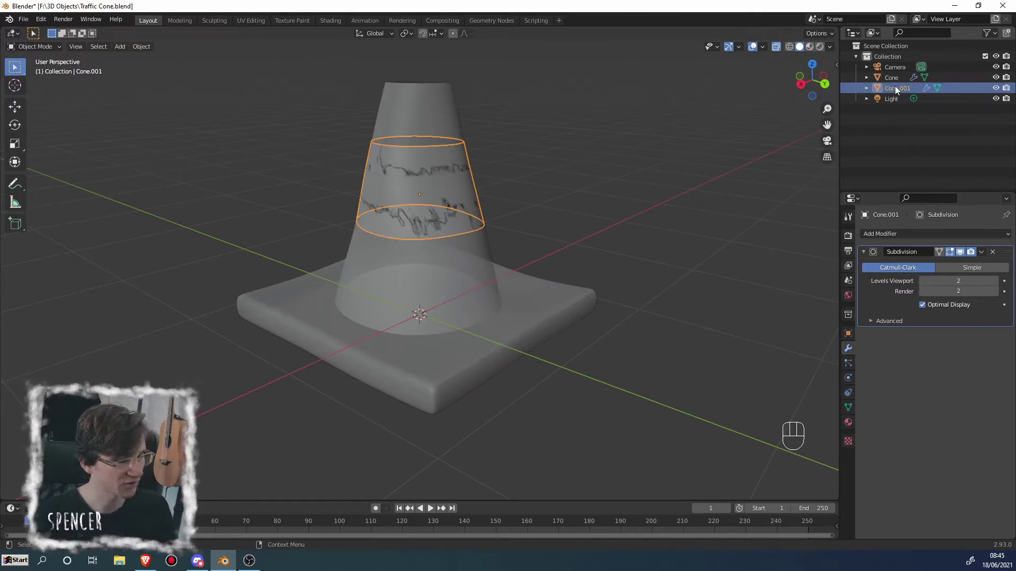
key(F2)
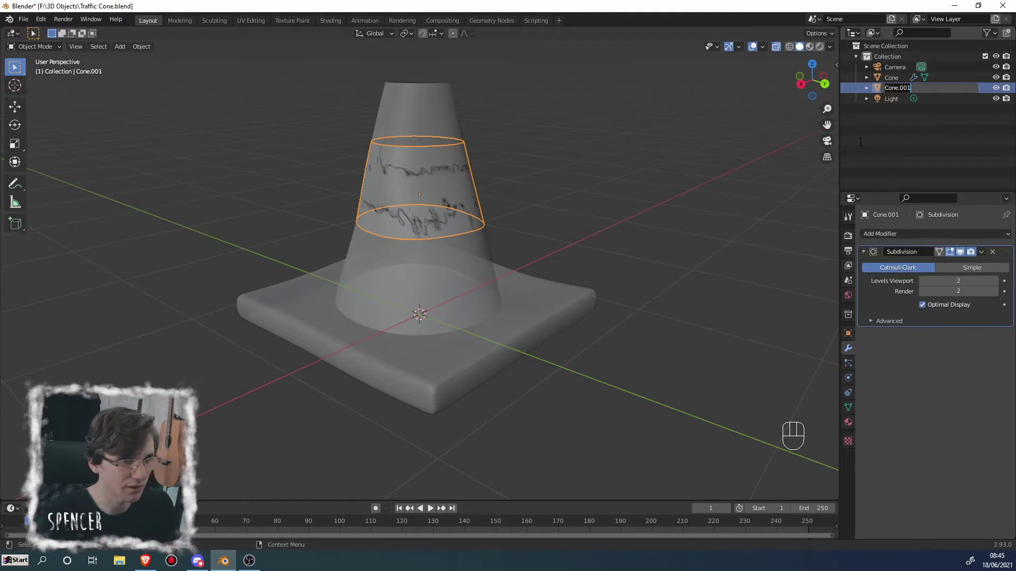
click(591, 132)
Step: Rename the main cone object as "Traffic Cone"
click(426, 115)
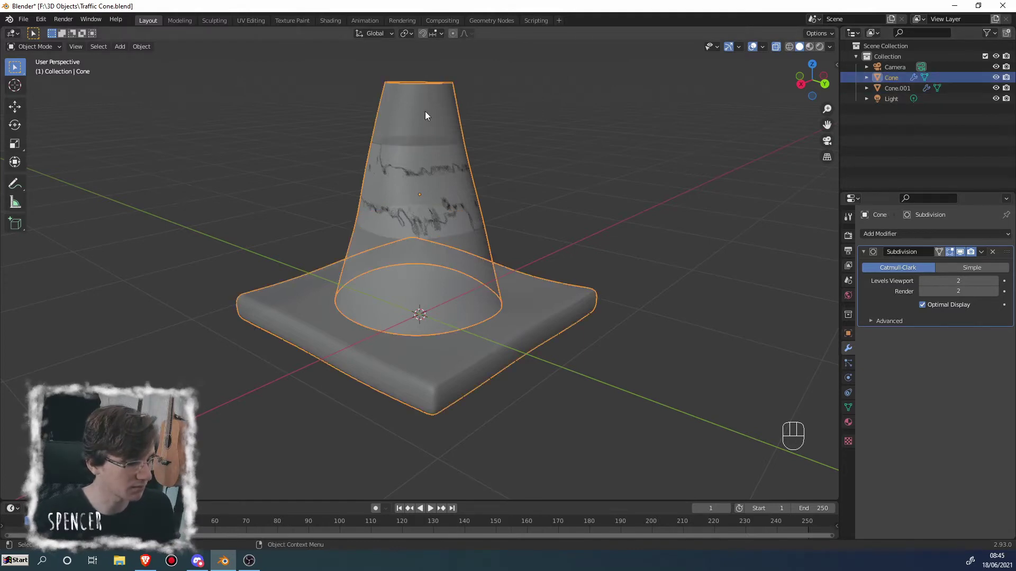
key(F2)
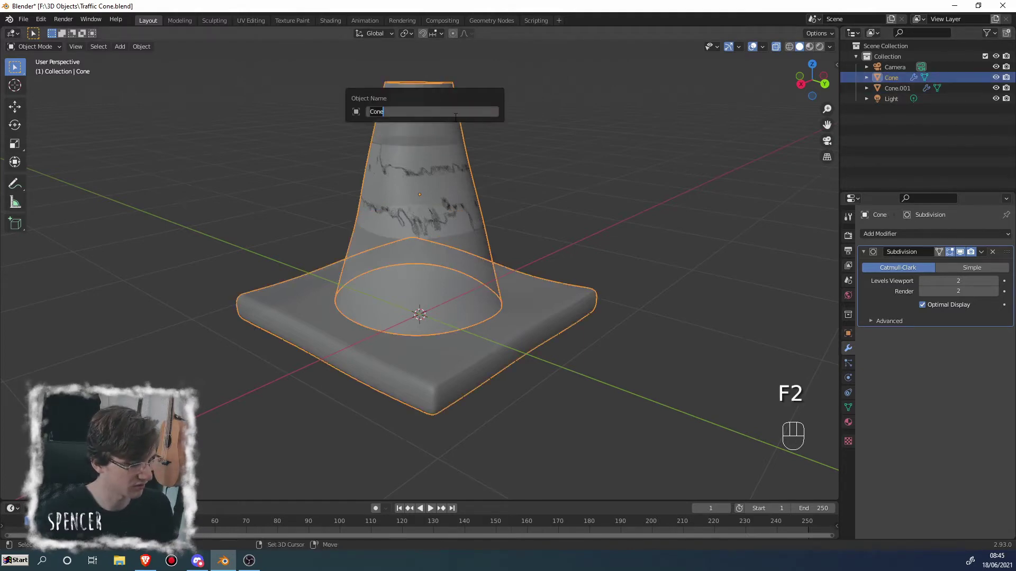
text(Traffic Co)
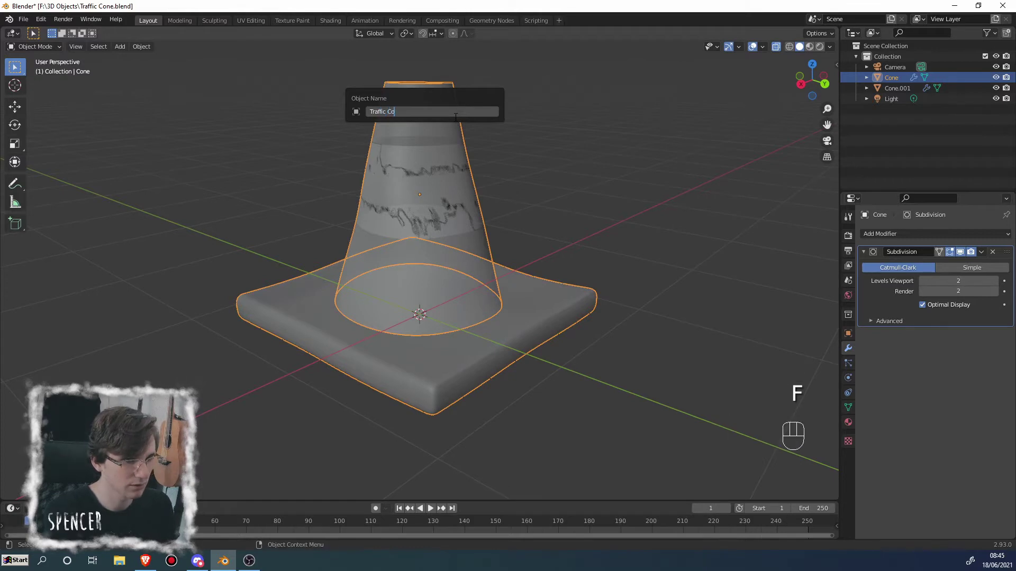
text(ne)
key(Return)
Step: Rename the separated band object as "Reflective Stripe"
click(411, 183)
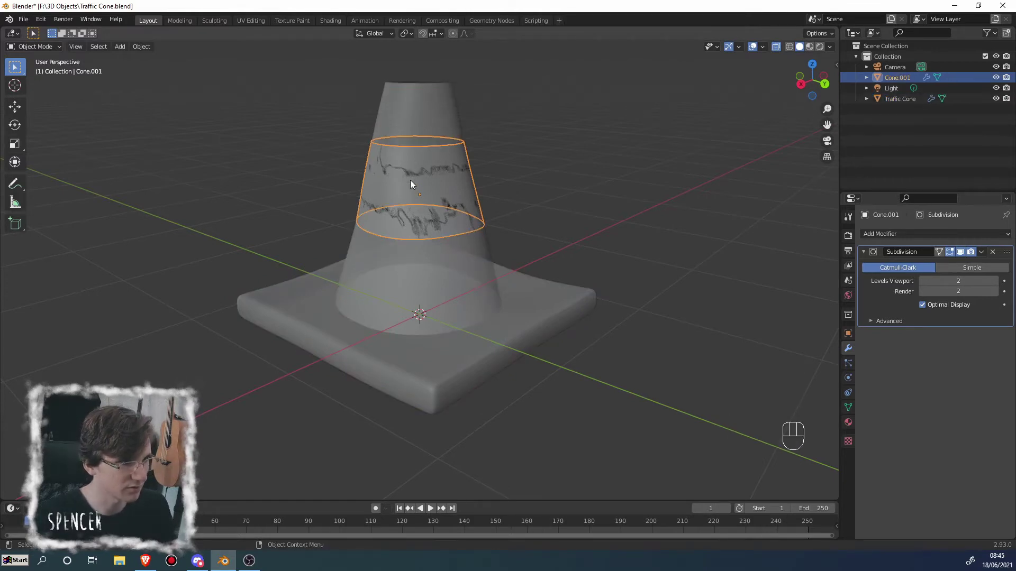
key(F2)
text(Ref)
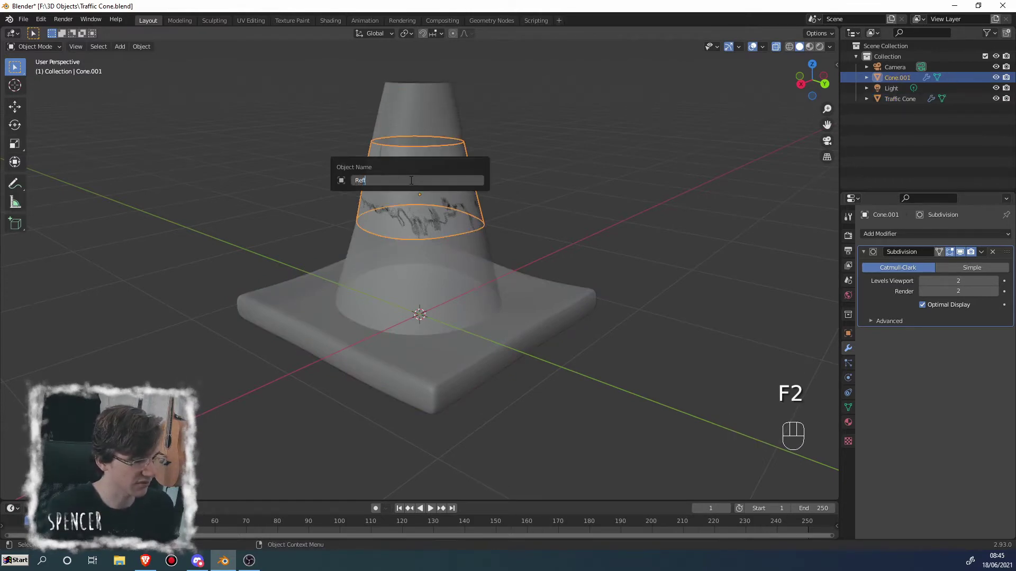
text(lective Str)
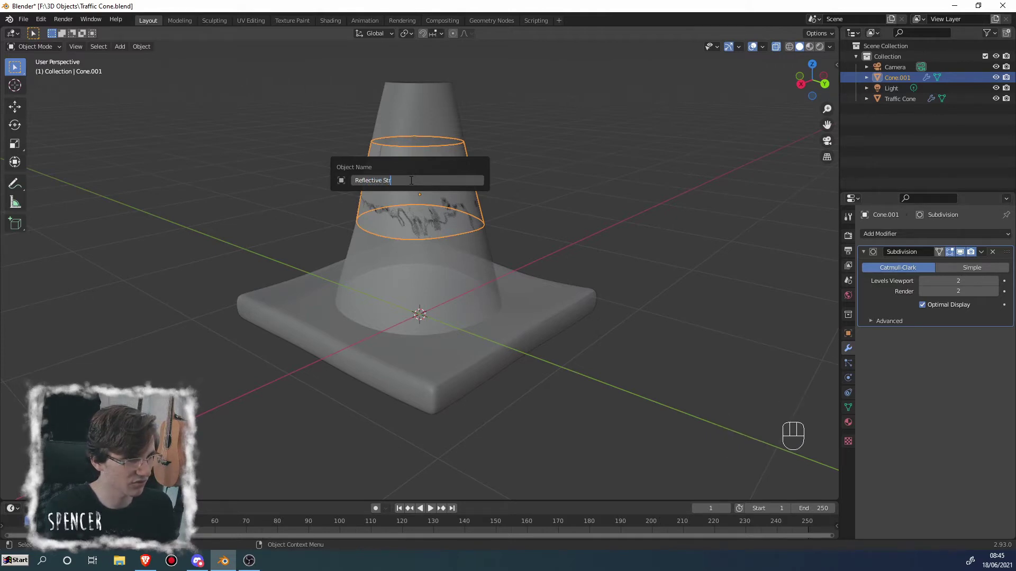
text(ipe)
key(Return)
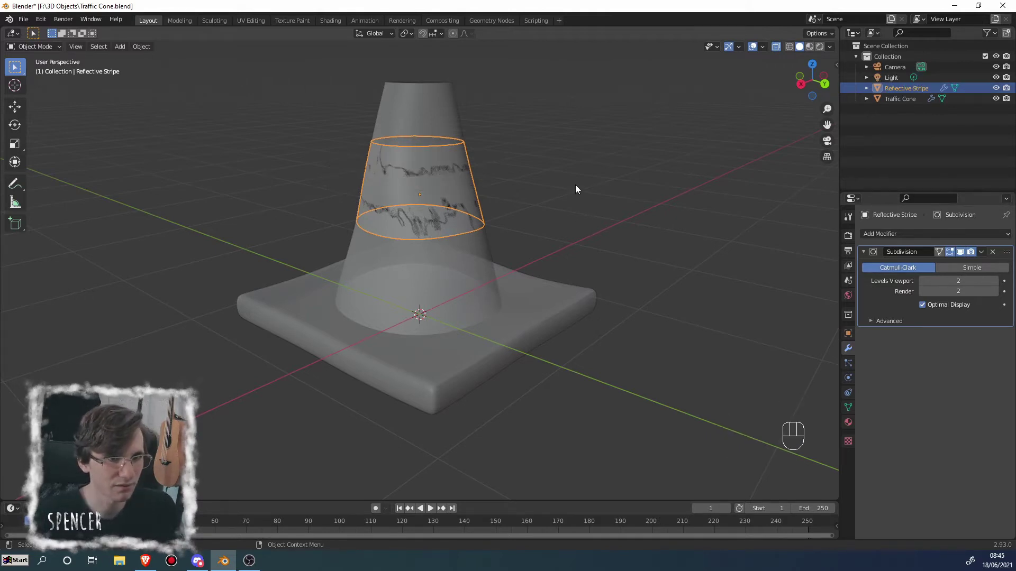
Step: Turn off X-ray and add a Solidify modifier to the Reflective Stripe
click(1000, 122)
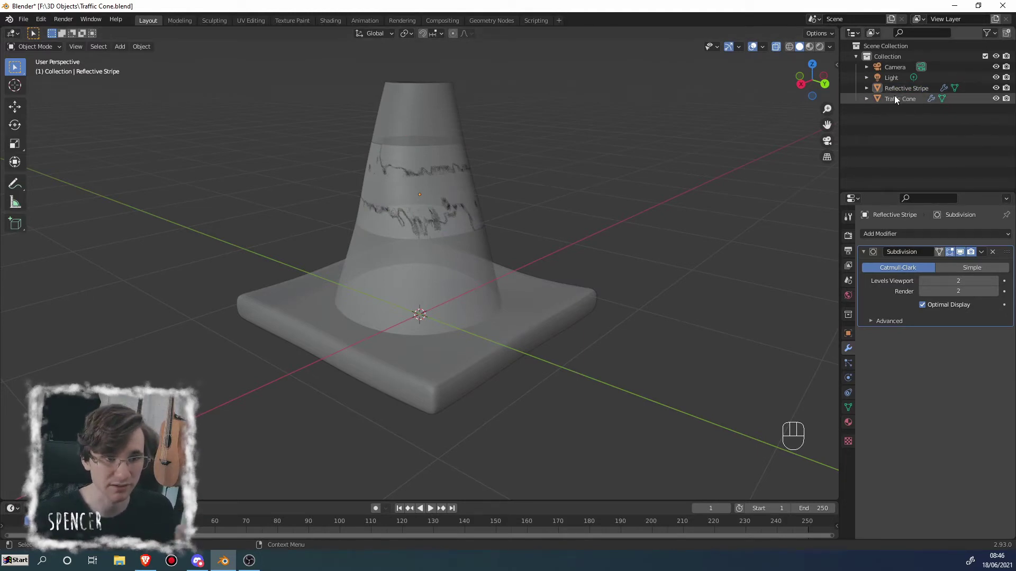
middle_drag(431, 232, 446, 199)
click(451, 199)
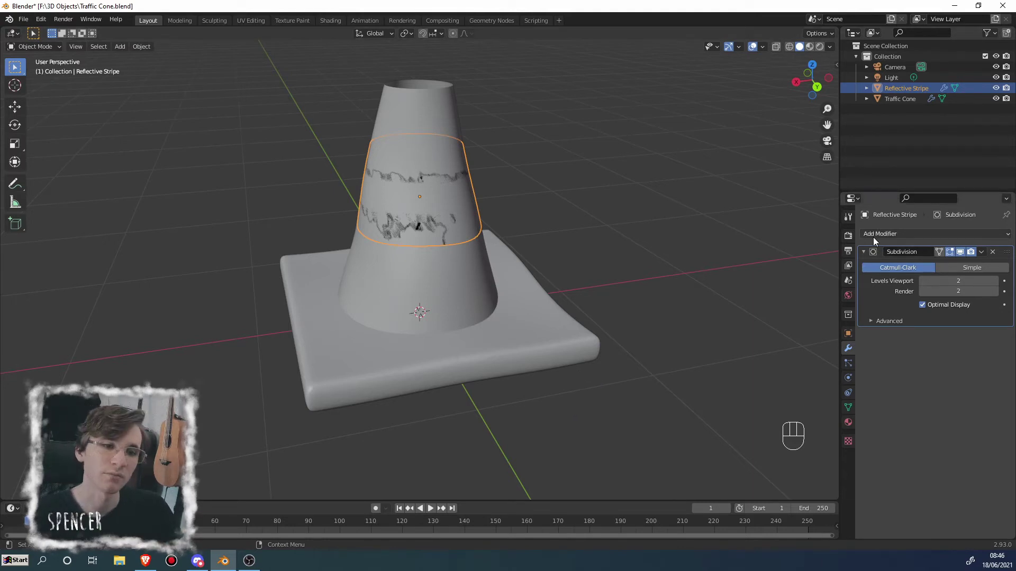
middle_drag(476, 185, 516, 211)
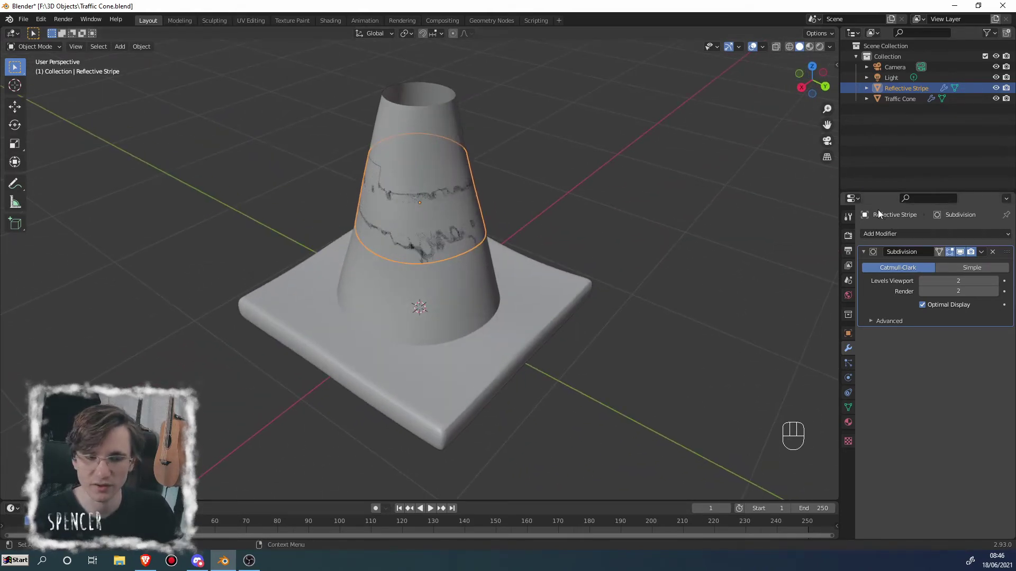
click(883, 233)
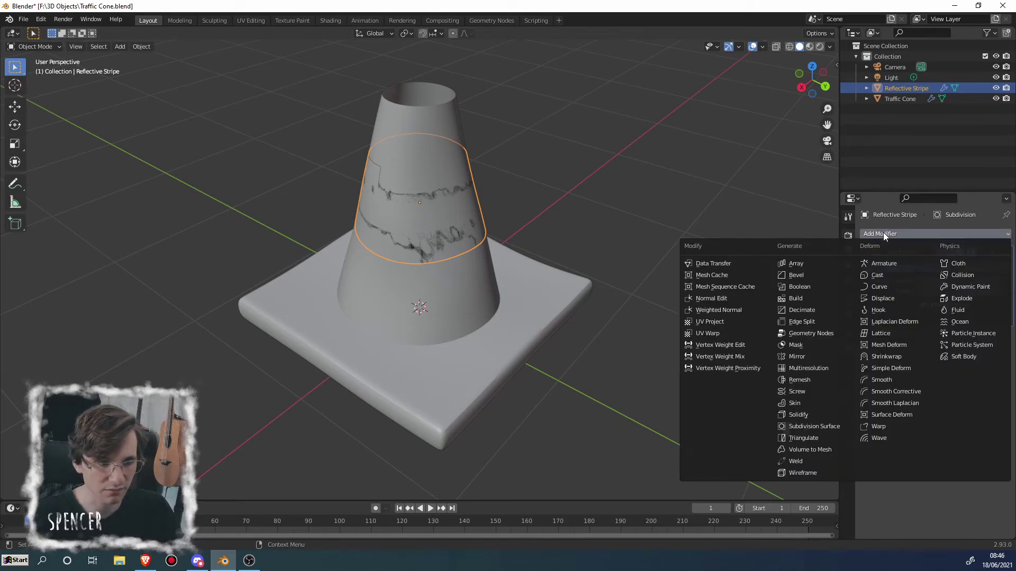
click(808, 414)
middle_drag(446, 173, 437, 186)
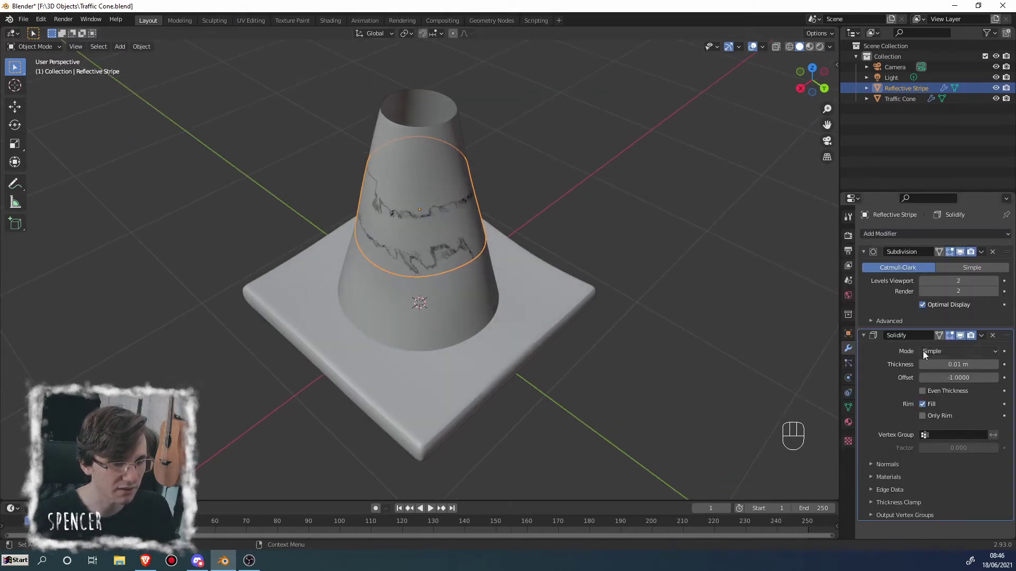
mouse_move(951, 364)
mouse_down()
mouse_move(995, 364)
mouse_move(957, 364)
mouse_up()
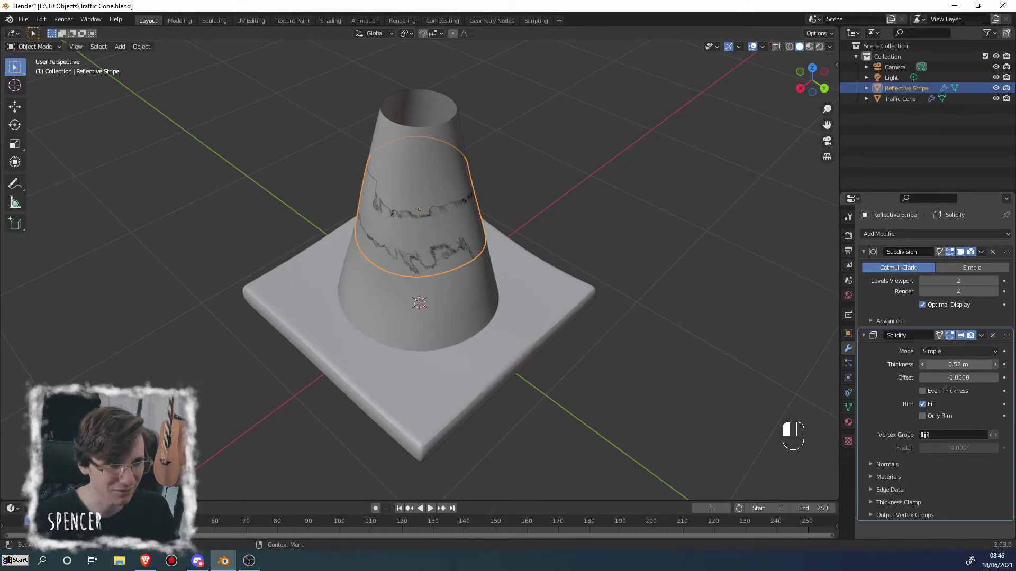
right_click(957, 365)
middle_drag(445, 148, 462, 192)
scroll(414, 192, up, 6)
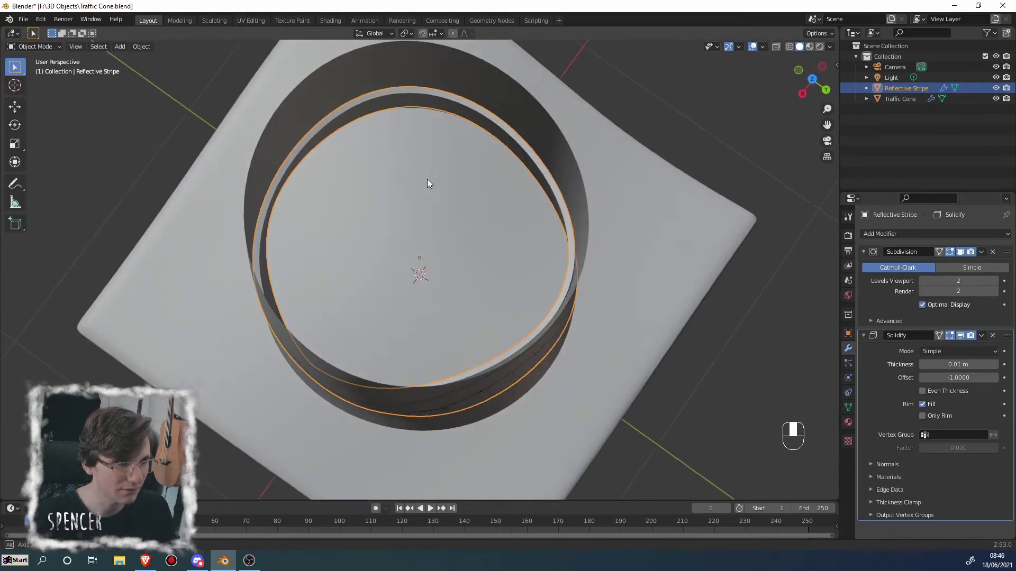
drag(942, 368, 992, 368)
key(Escape)
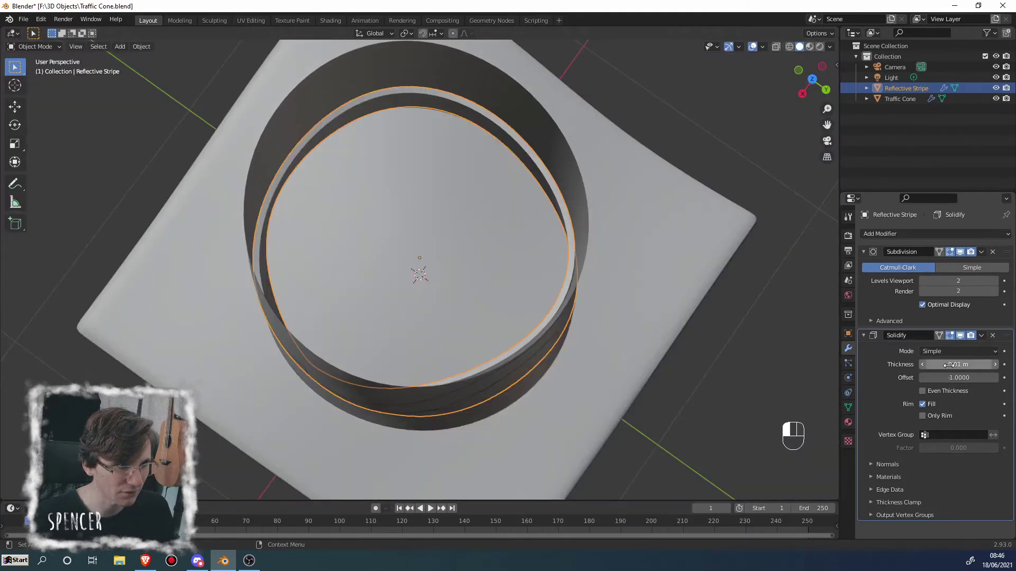
Step: Exaggerate the Reflective Stripe's Solidify thickness to 1.55 m and inspect how the band expands from the cone
drag(930, 364, 176, 304)
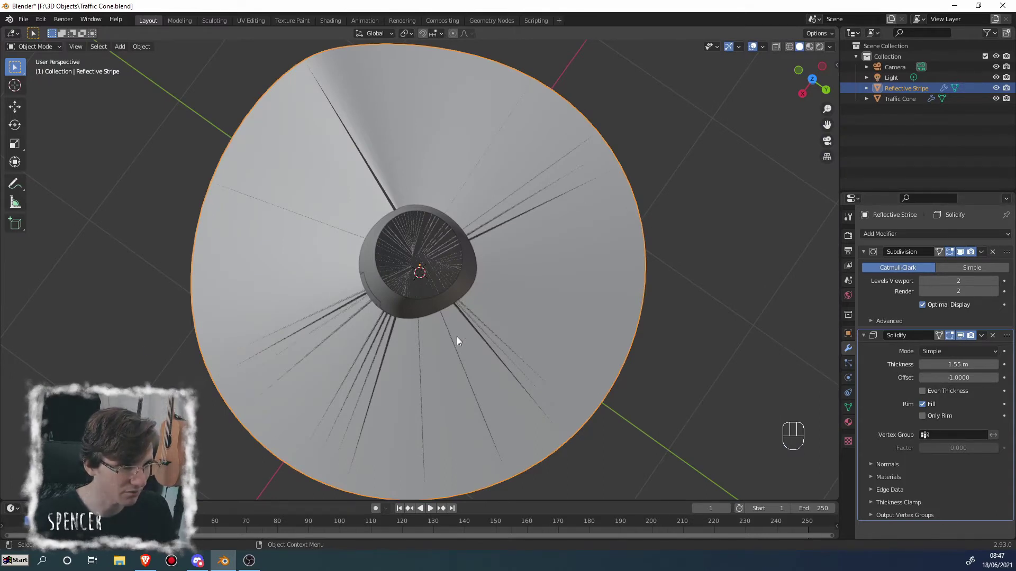
drag(958, 364, 886, 364)
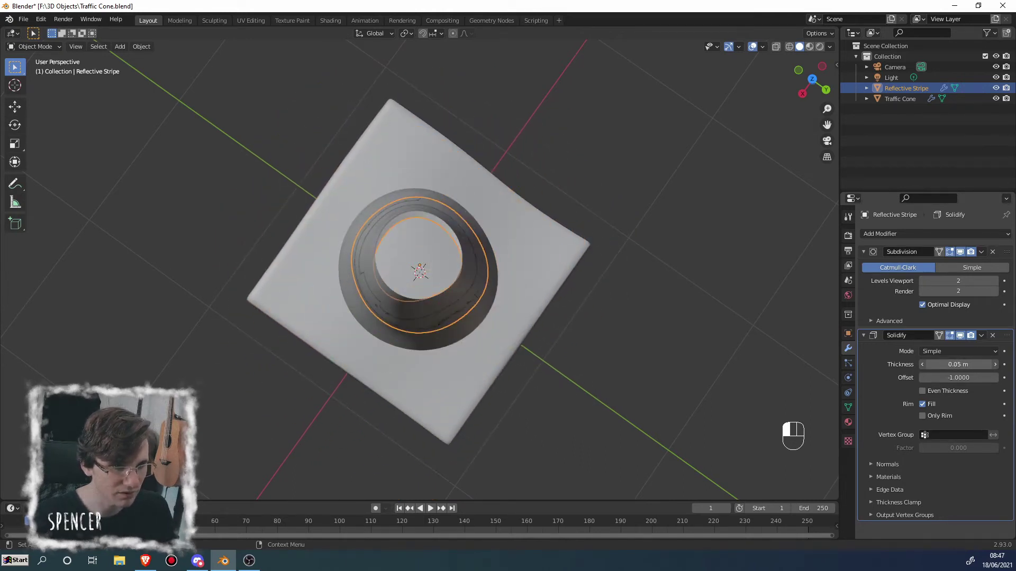
key(Escape)
middle_drag(439, 308, 453, 232)
scroll(453, 233, up, 2)
scroll(452, 232, down, 2)
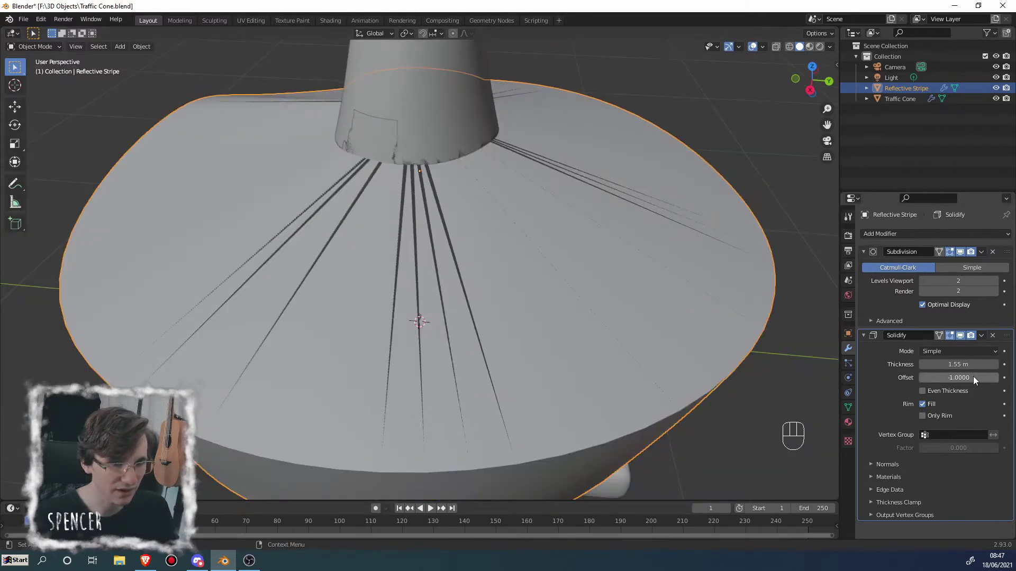
Step: Set the Reflective Stripe's Solidify thickness to 0.01 m and its offset to 1.0
drag(959, 364, 985, 378)
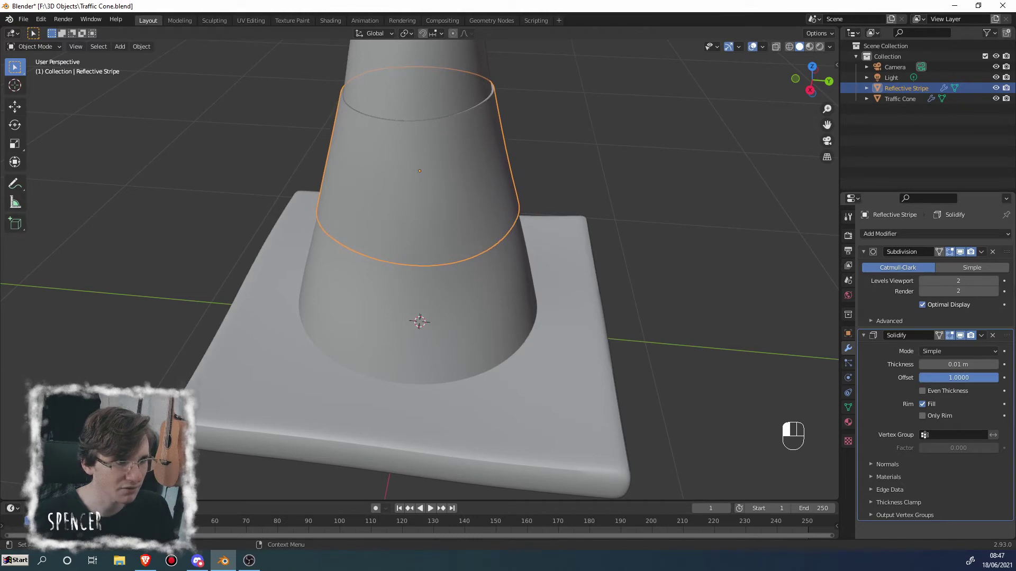
middle_drag(598, 250, 601, 211)
scroll(525, 230, up, 3)
scroll(471, 197, down, 3)
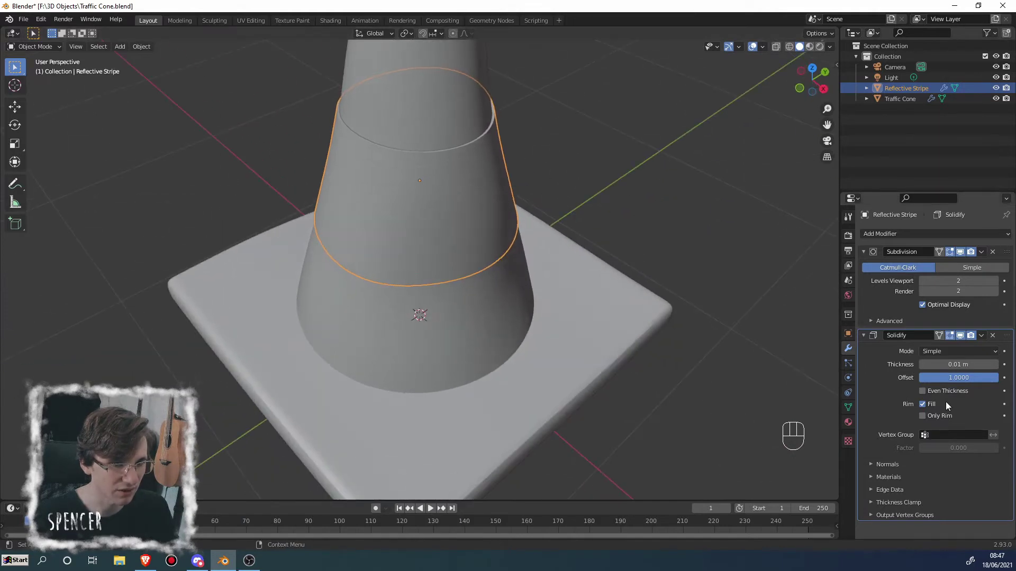
drag(963, 382, 986, 378)
middle_drag(588, 248, 547, 151)
mouse_move(977, 377)
mouse_down()
mouse_move(926, 377)
mouse_move(985, 377)
mouse_up()
middle_drag(540, 262, 443, 212)
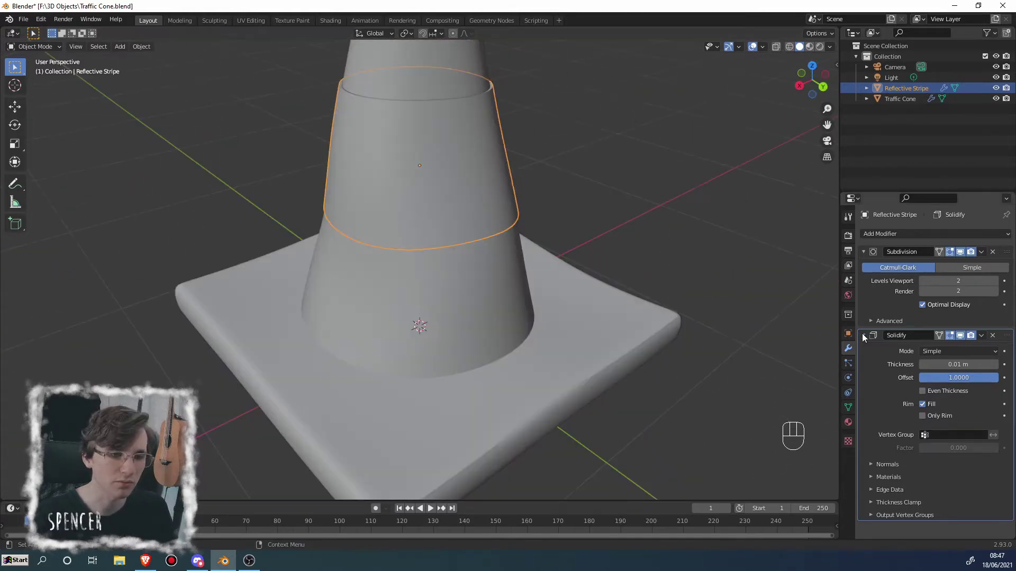
Step: Collapse the Subdivision modifier's settings on the Reflective Stripe, keeping the Solidify settings expanded
click(864, 335)
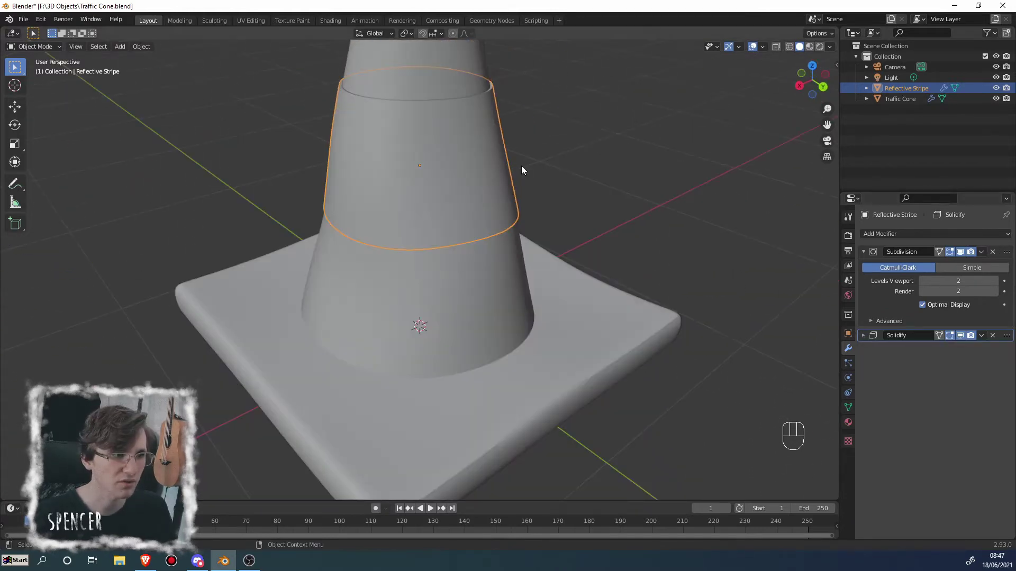
click(549, 140)
middle_drag(521, 166, 542, 155)
click(496, 136)
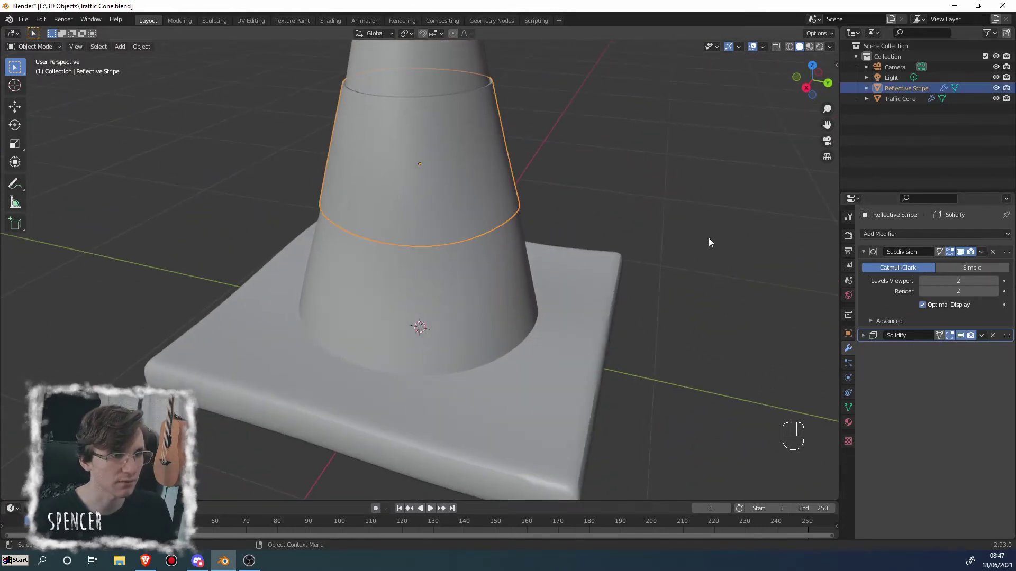
click(863, 335)
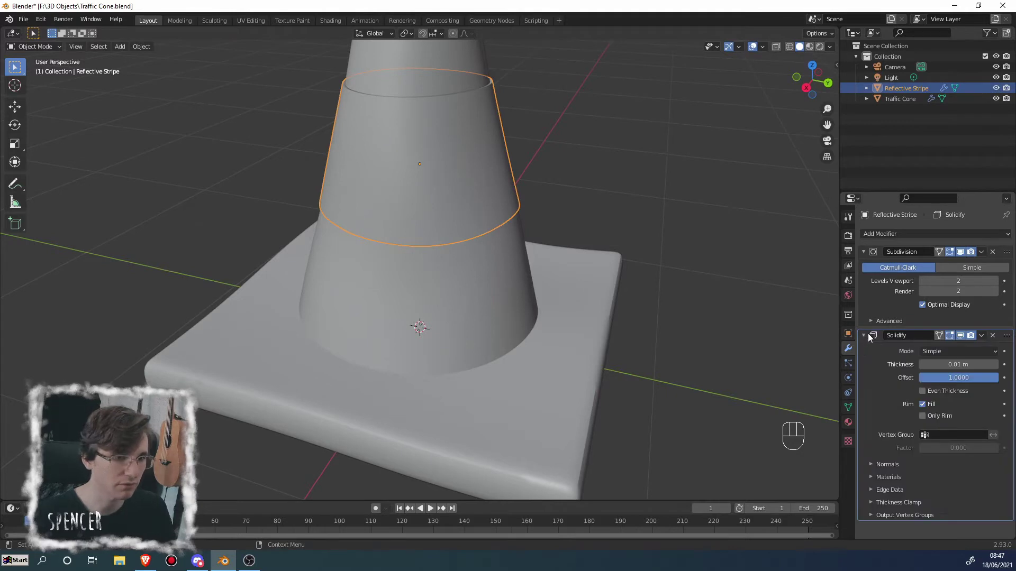
click(865, 252)
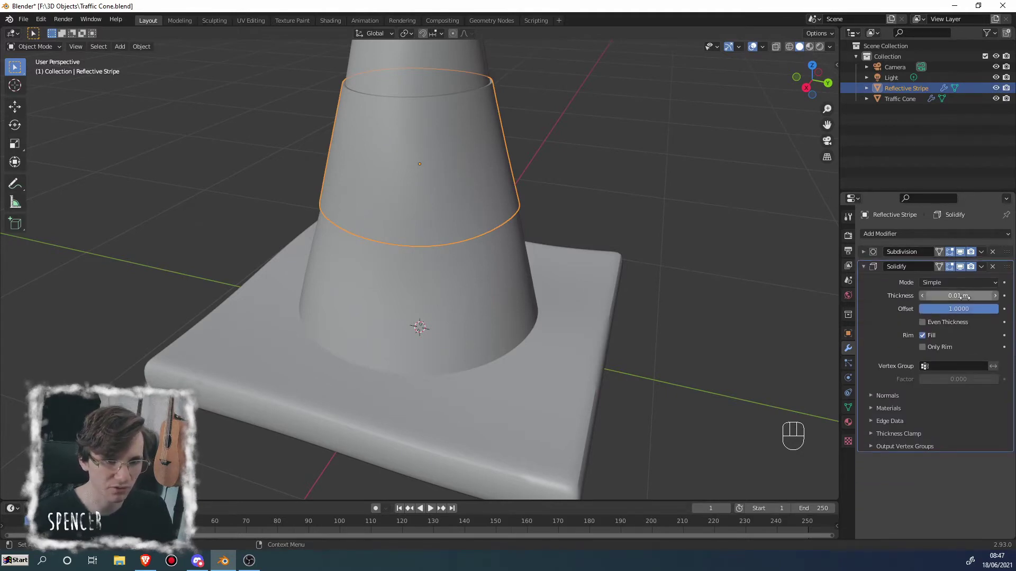
Step: Try a Solidify thickness of 0.001 m on the stripe, settle on 0.005 m and check it with the stripe deselected
double_click(941, 296)
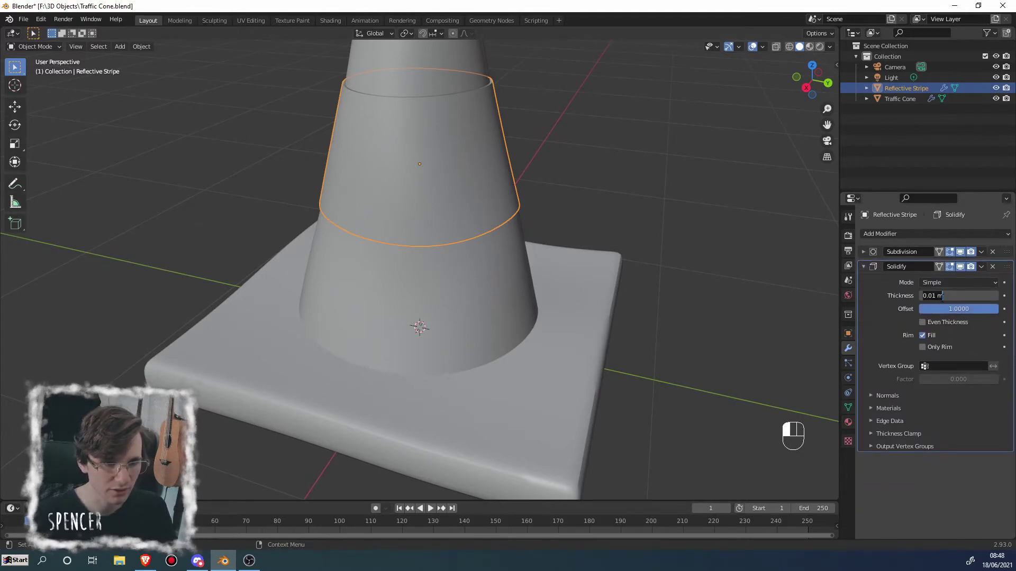
text(0)
key(Return)
click(942, 297)
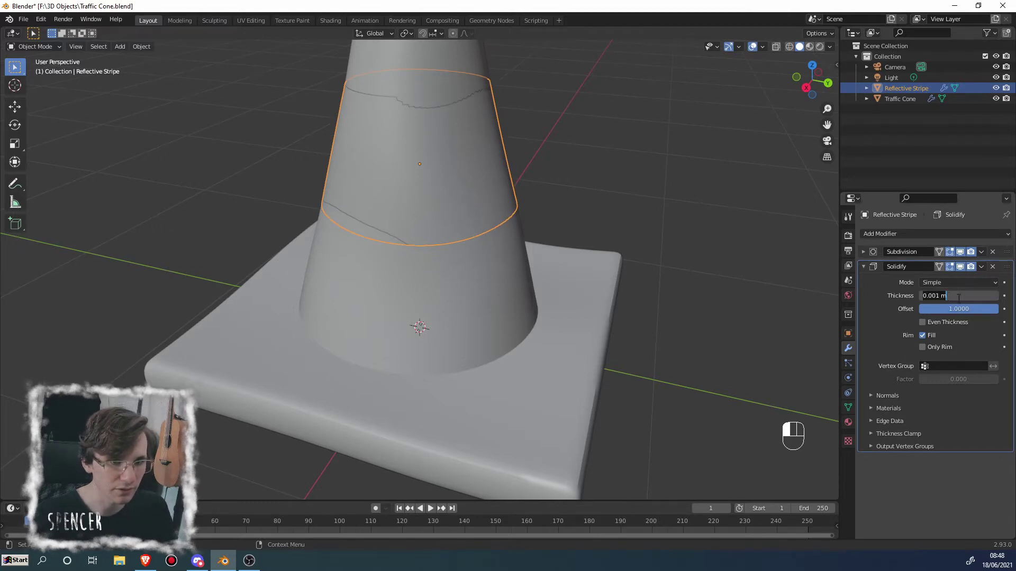
click(937, 296)
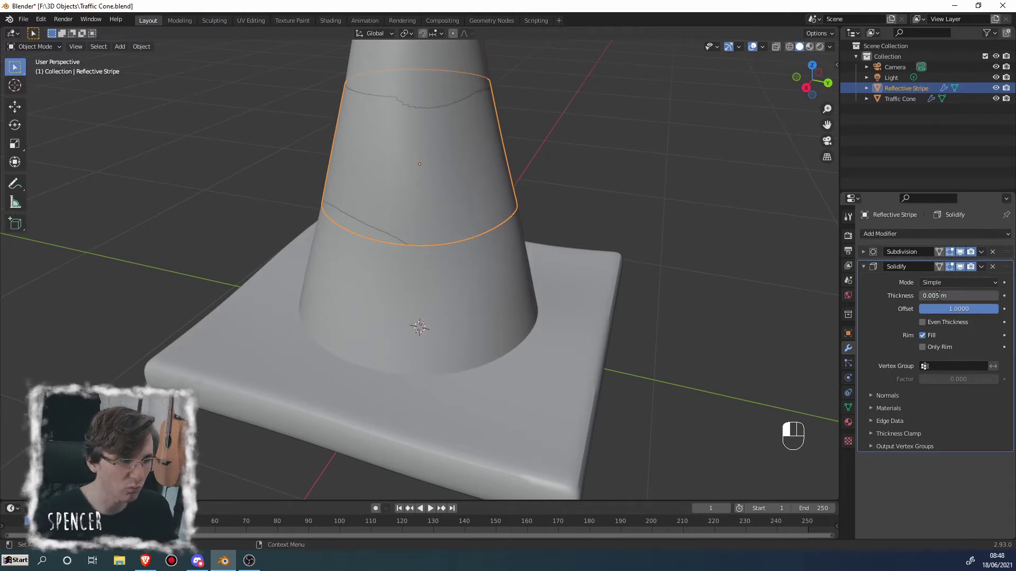
key(Return)
click(529, 126)
middle_drag(529, 126, 436, 209)
scroll(492, 147, down, 5)
click(447, 132)
click(505, 150)
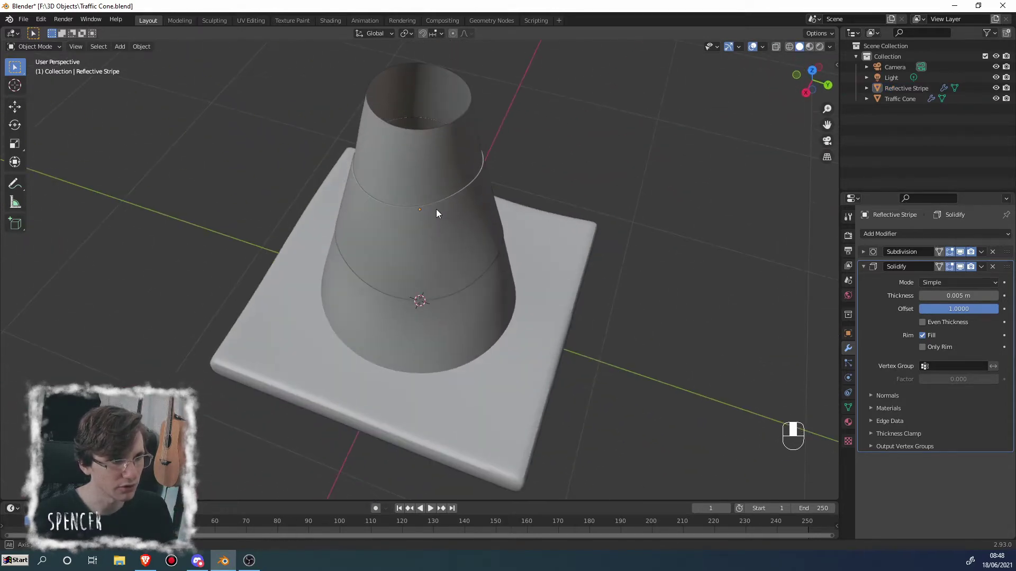
Step: Select the Reflective Stripe and add a Smooth modifier to it
click(452, 214)
click(902, 234)
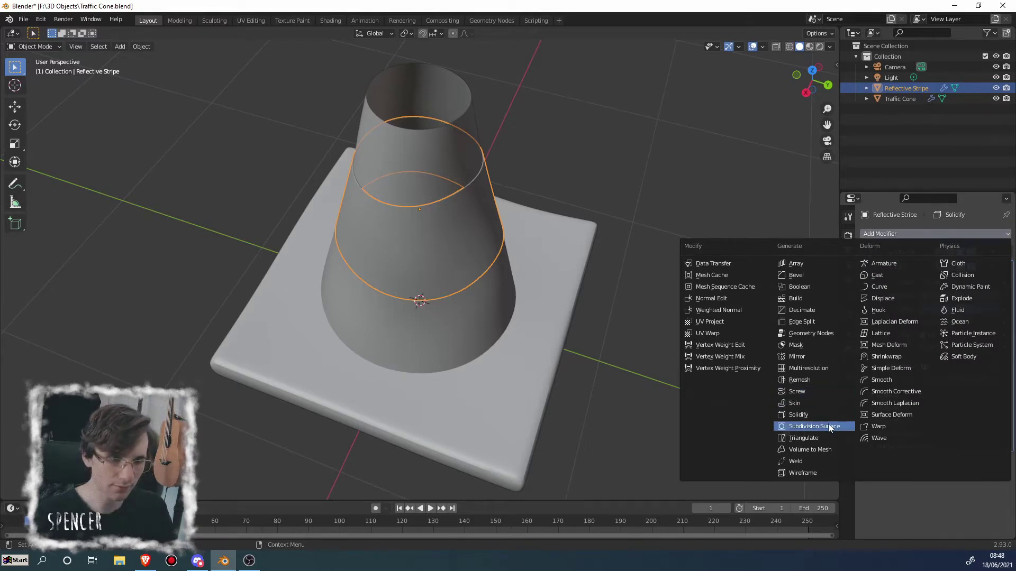
click(890, 381)
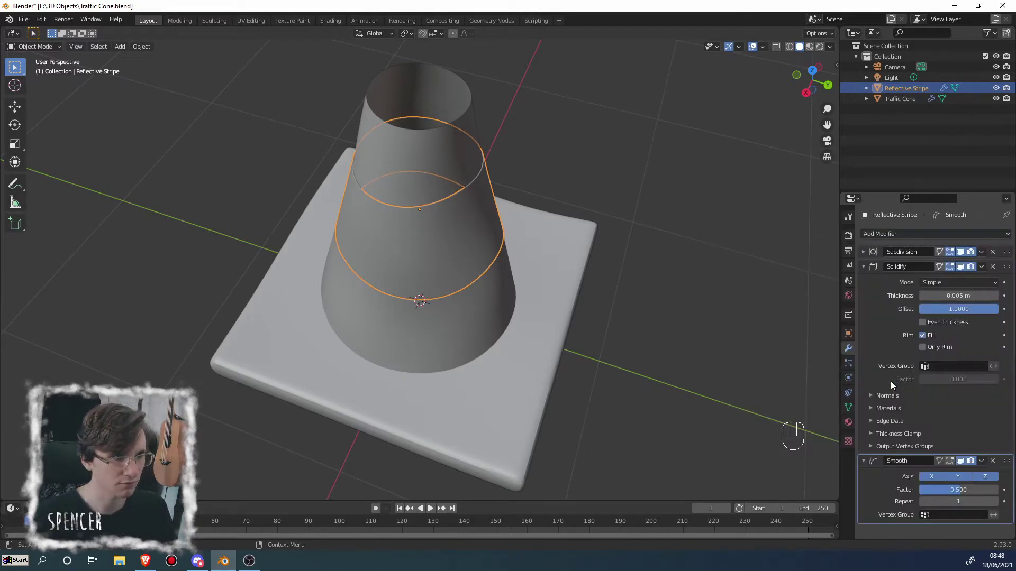
Step: Examine the Reflective Stripe's upper rim up close to judge its thickness and smoothness
scroll(505, 189, up, 1)
scroll(506, 188, down, 2)
middle_drag(520, 184, 551, 129)
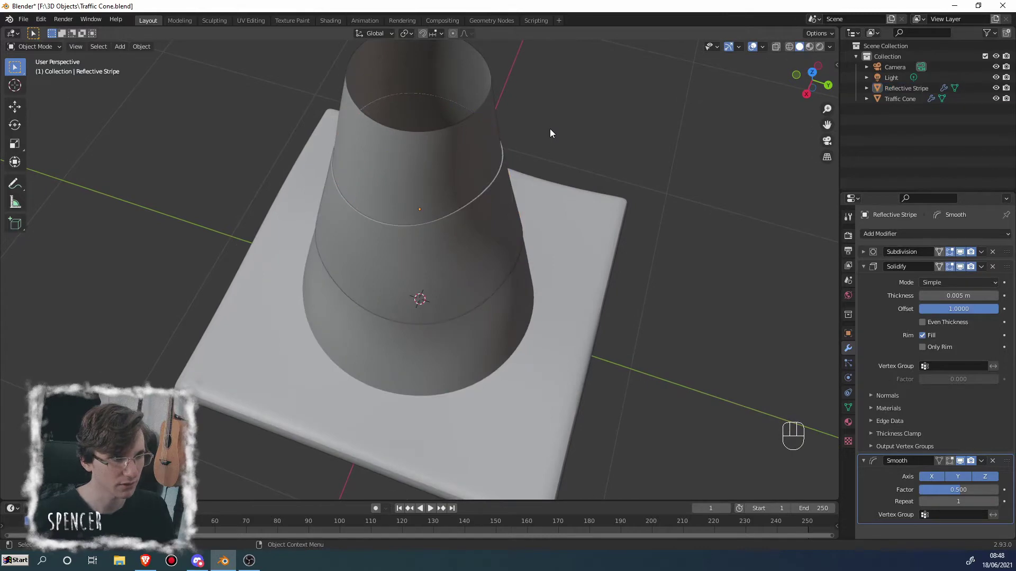
scroll(476, 201, up, 2)
key(KP_Decimal)
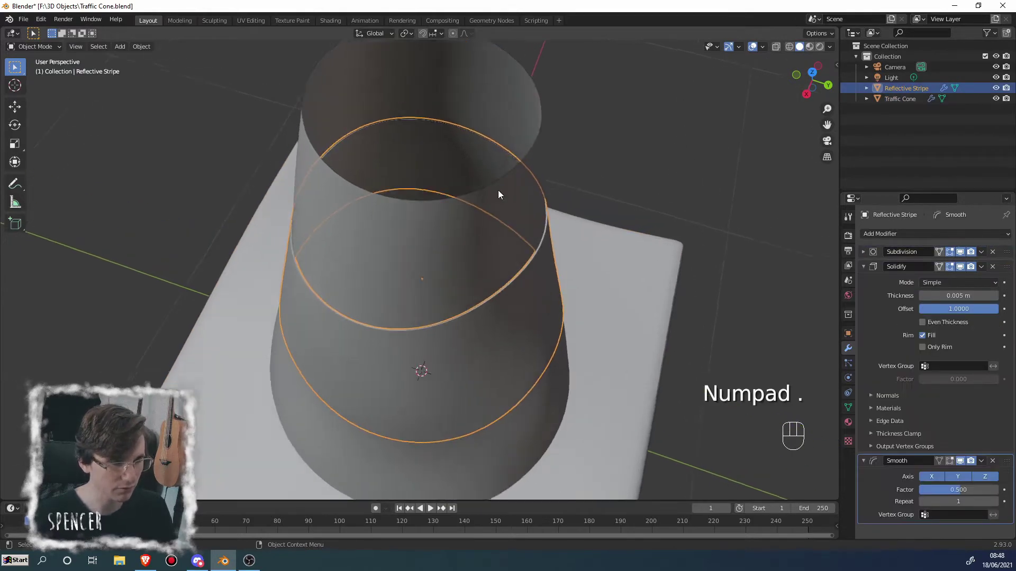
scroll(497, 189, up, 4)
scroll(521, 215, down, 3)
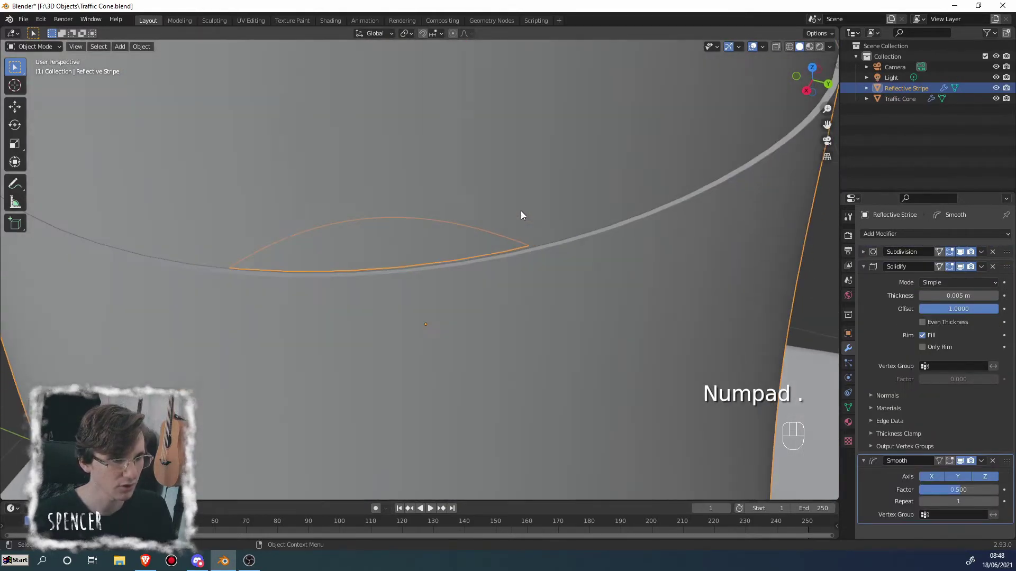
scroll(521, 211, up, 3)
scroll(520, 211, down, 3)
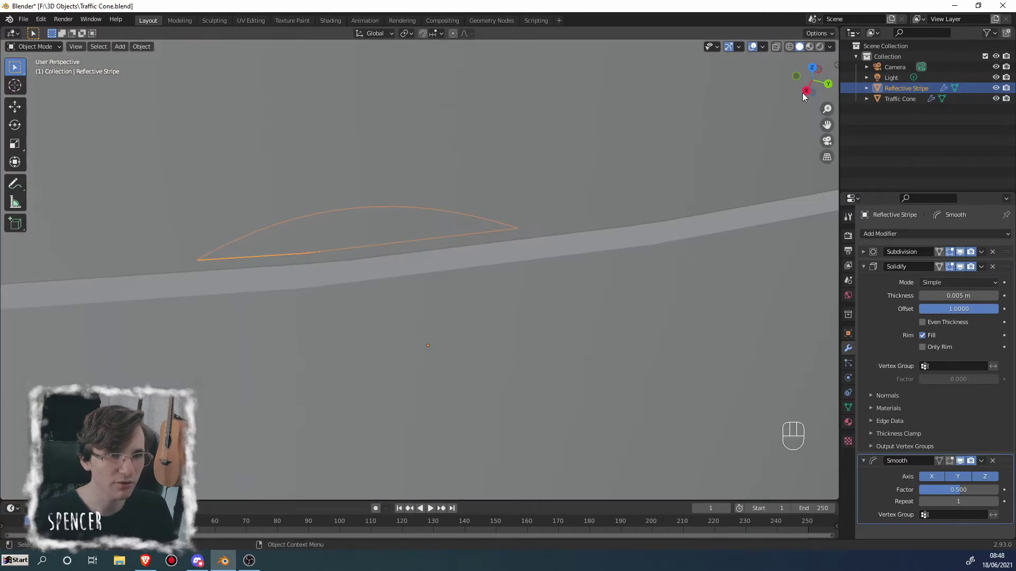
Step: Set the 3D viewport's clip start distance to 0.001 m and hide the view settings again
click(837, 68)
click(833, 66)
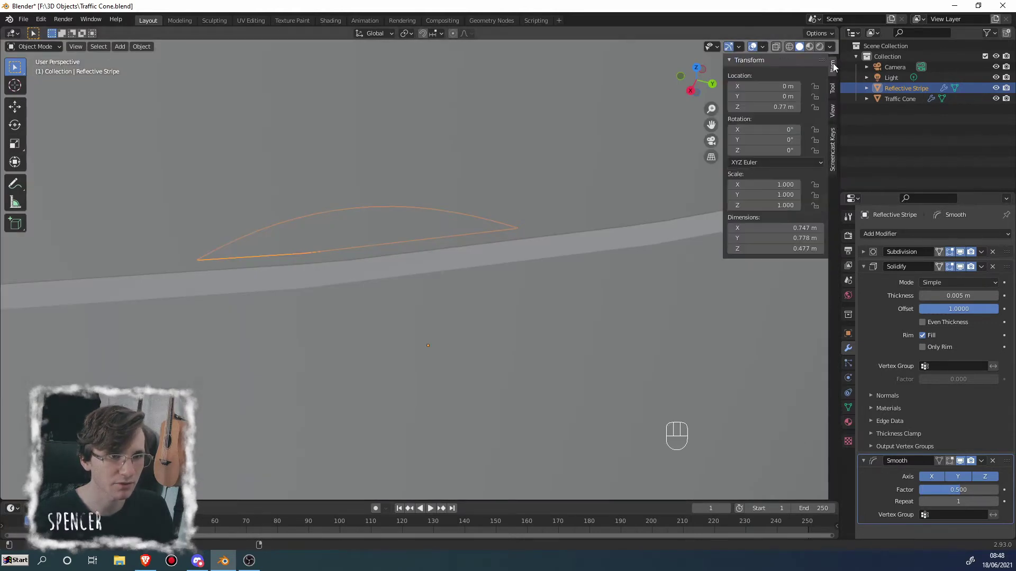
click(833, 87)
click(834, 111)
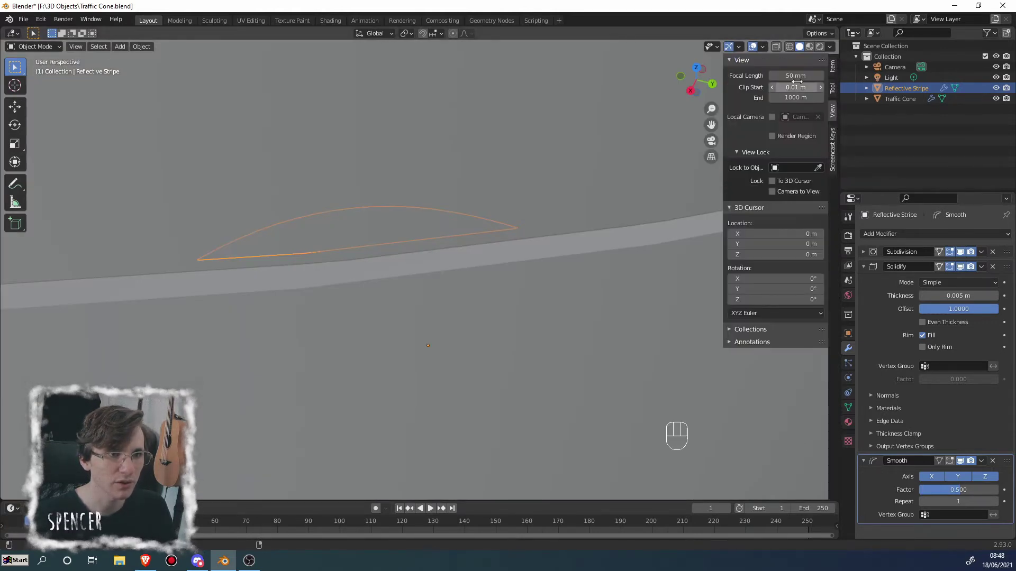
mouse_move(792, 87)
mouse_down()
mouse_move(820, 88)
mouse_move(778, 87)
mouse_up()
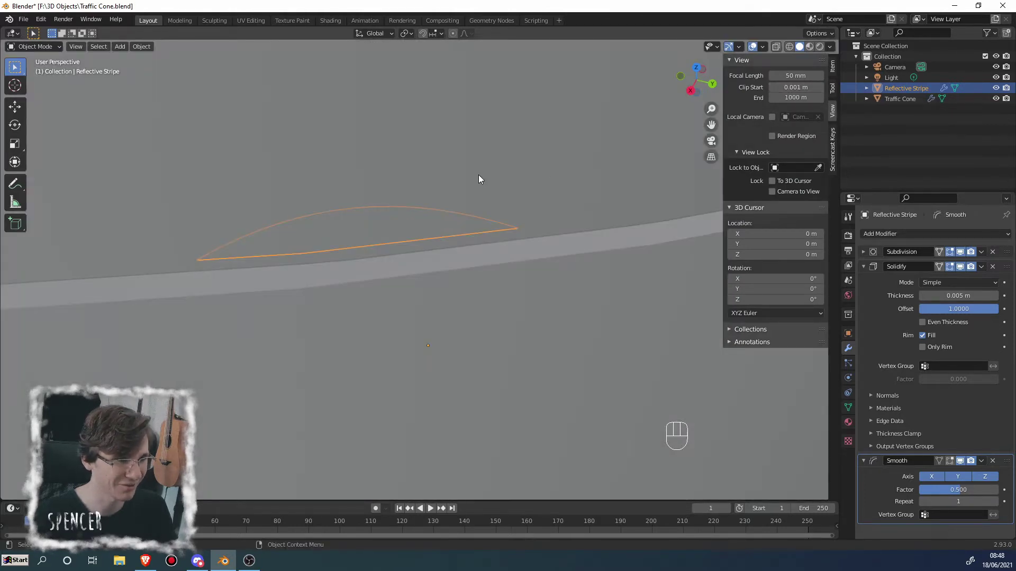
scroll(478, 175, down, 5)
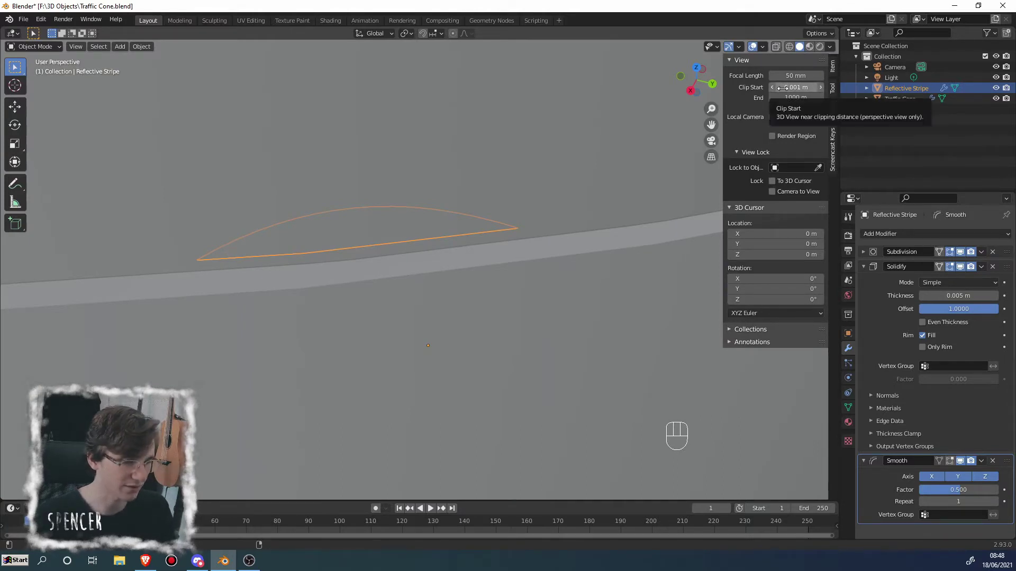
key(n)
Step: Raise the Smooth modifier's factor to 2.868 and check the deselected stripe around the whole cone
middle_drag(589, 237, 665, 271)
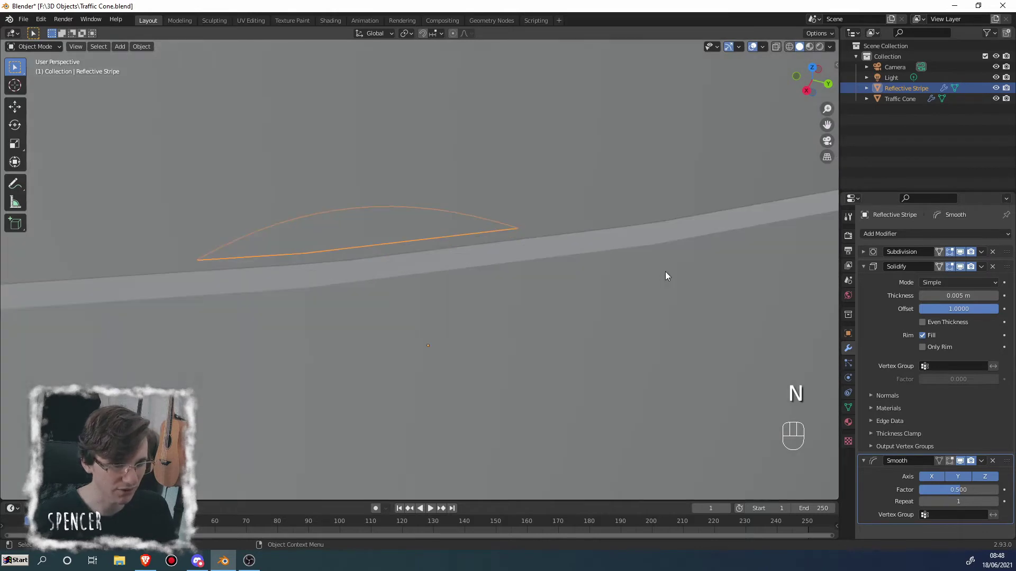
drag(960, 490, 1002, 490)
middle_drag(648, 310, 617, 297)
scroll(617, 297, down, 5)
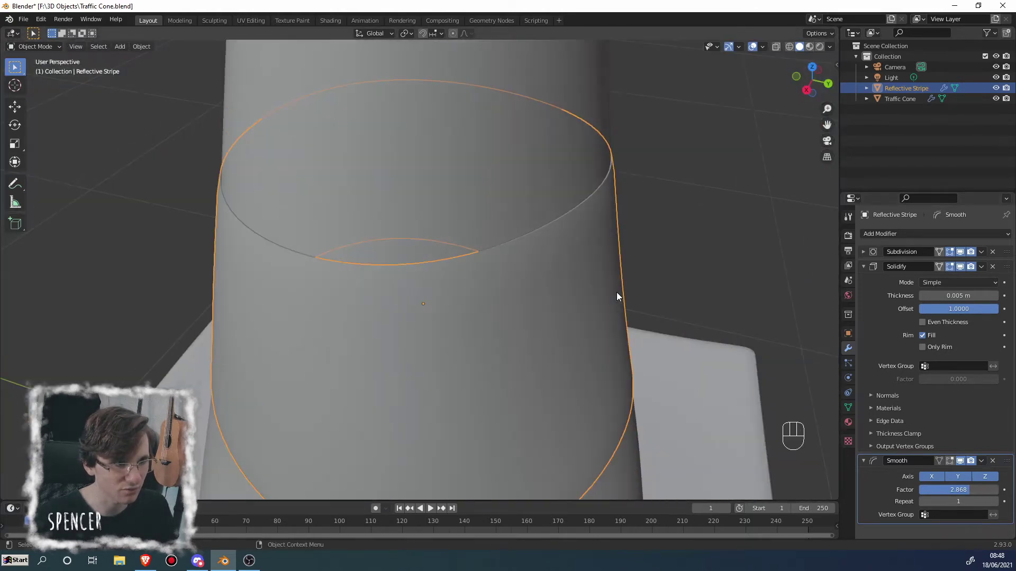
click(669, 180)
middle_drag(669, 180, 634, 247)
scroll(703, 198, down, 4)
scroll(576, 215, down, 3)
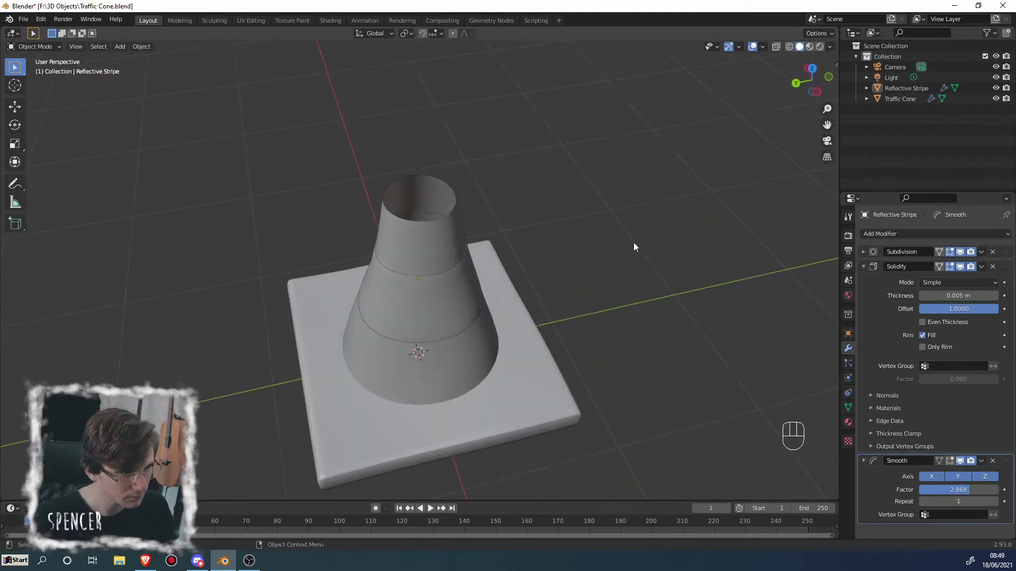
middle_drag(534, 265, 465, 260)
scroll(465, 259, up, 2)
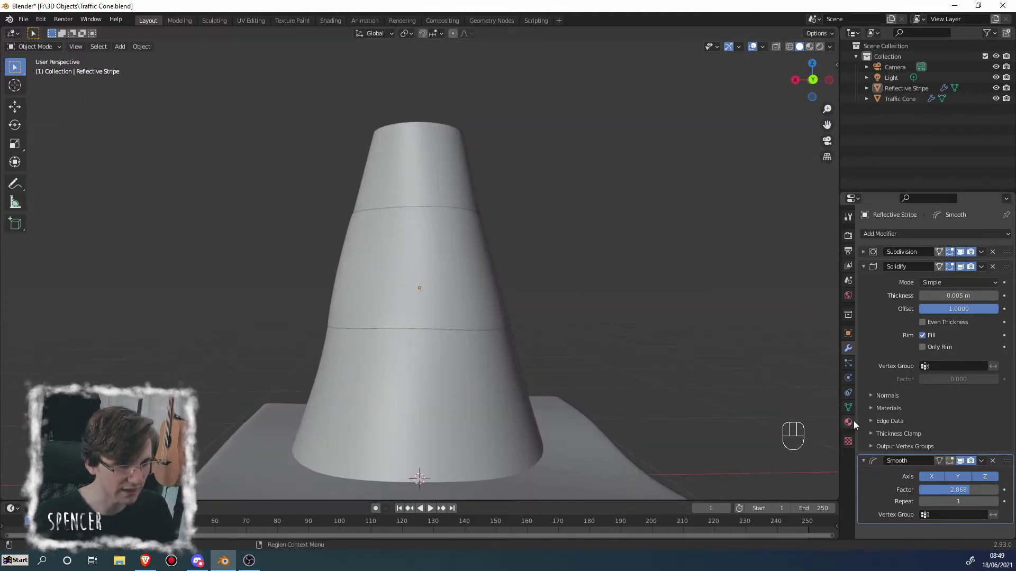
Step: Set the Reflective Stripe's Solidify thickness to 0.007 m and check its fit on the cone
click(960, 296)
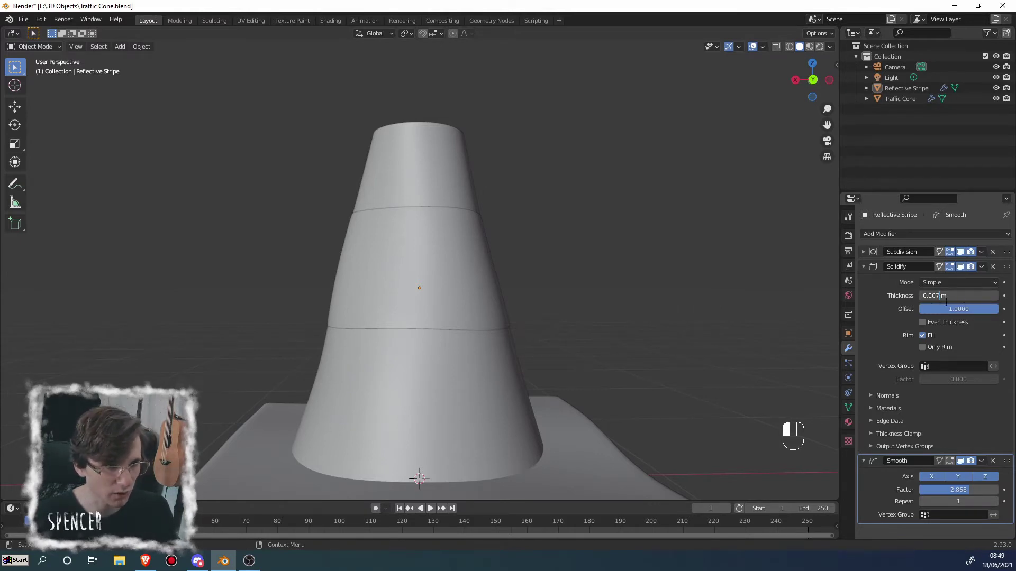
key(Return)
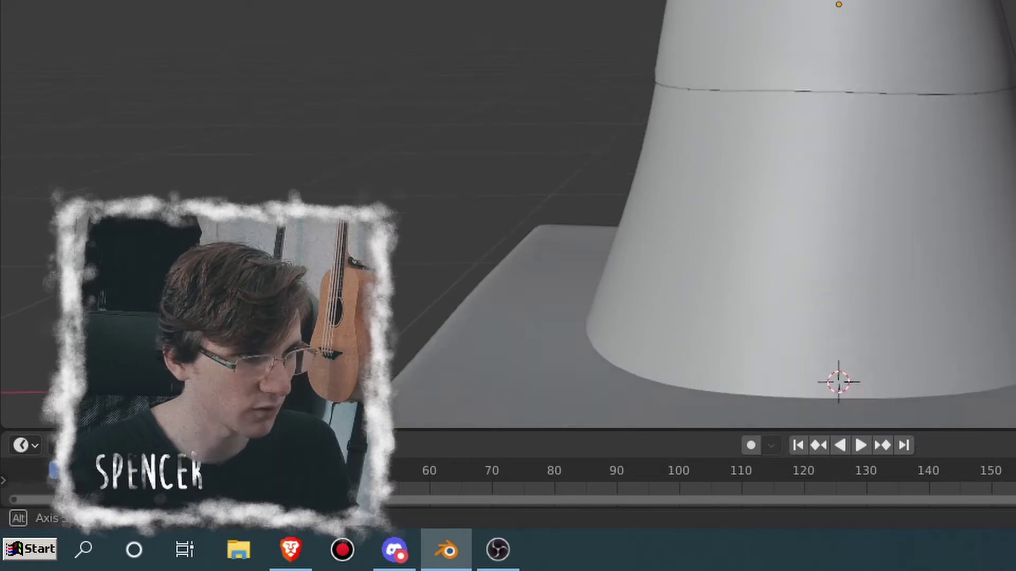
middle_drag(704, 212, 683, 254)
middle_drag(683, 211, 714, 238)
scroll(714, 238, up, 1)
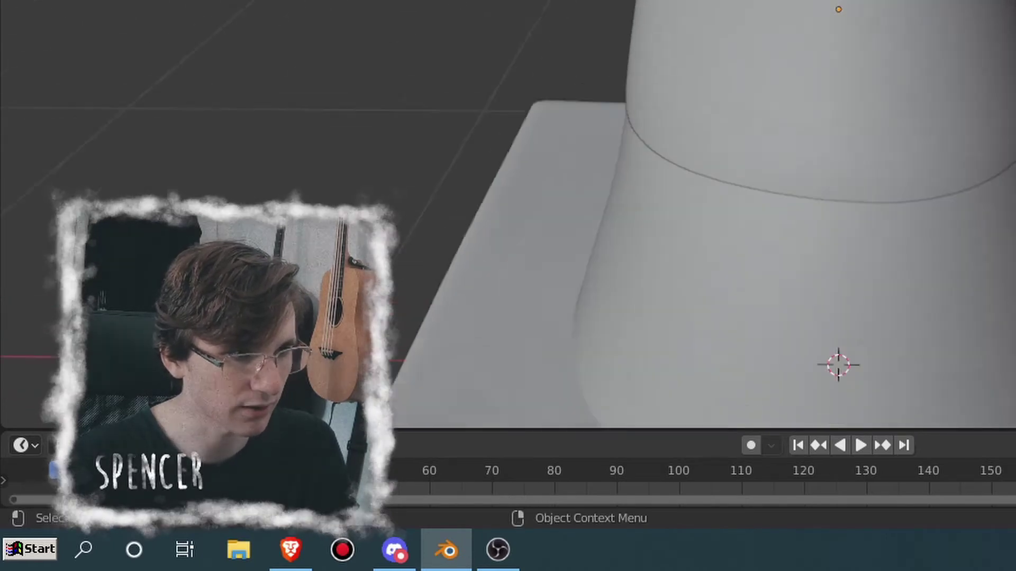
Step: Examine the stripe's upper and lower edges where they meet the cone's surface
scroll(715, 238, up, 5)
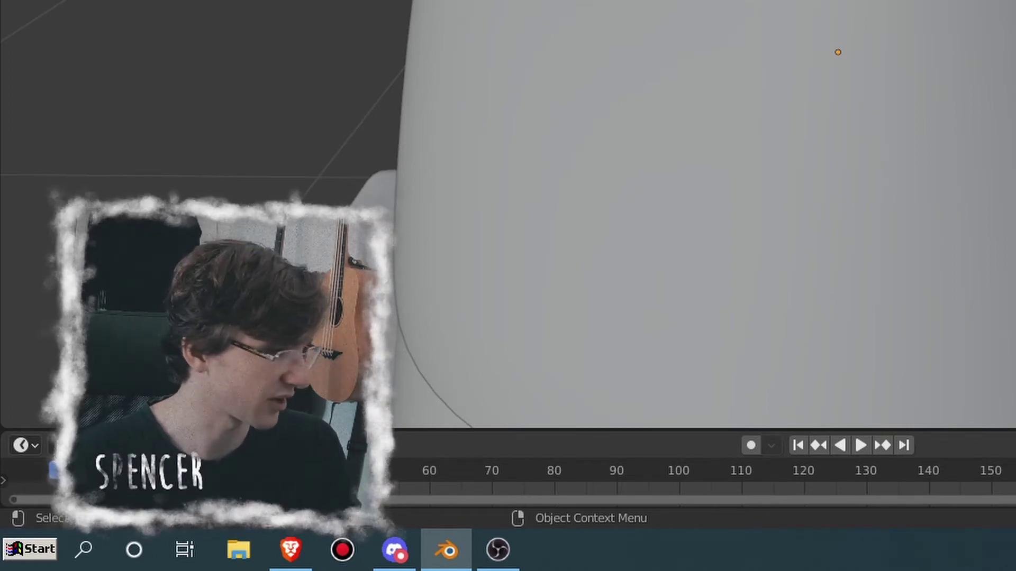
scroll(680, 214, down, 3)
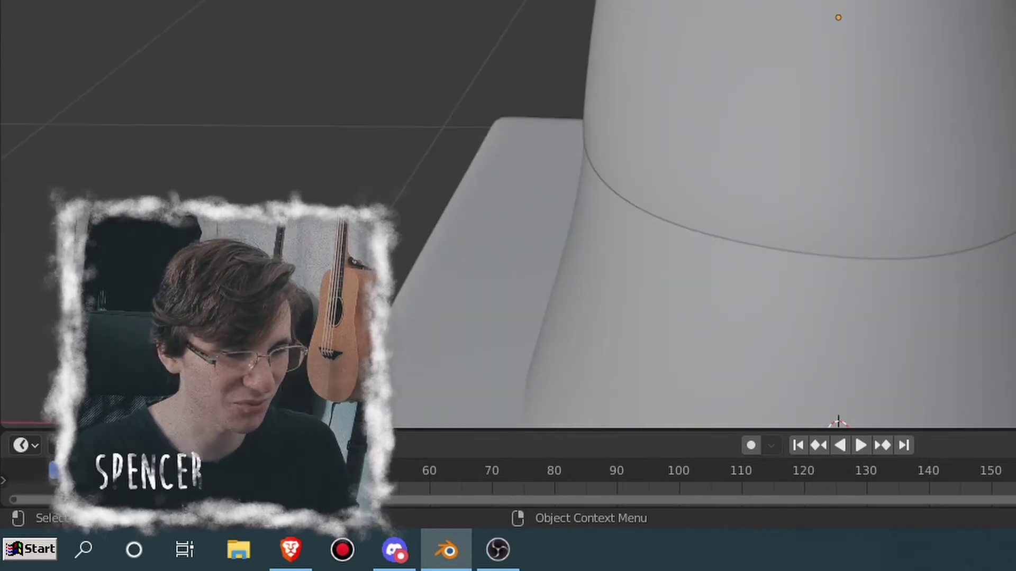
scroll(680, 214, down, 4)
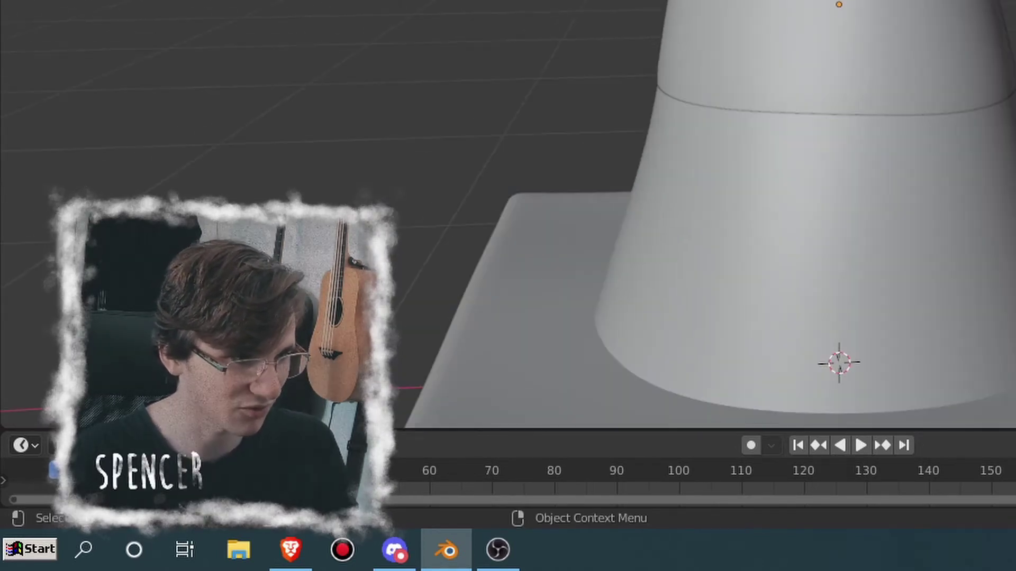
middle_drag(681, 214, 691, 291)
scroll(691, 291, up, 2)
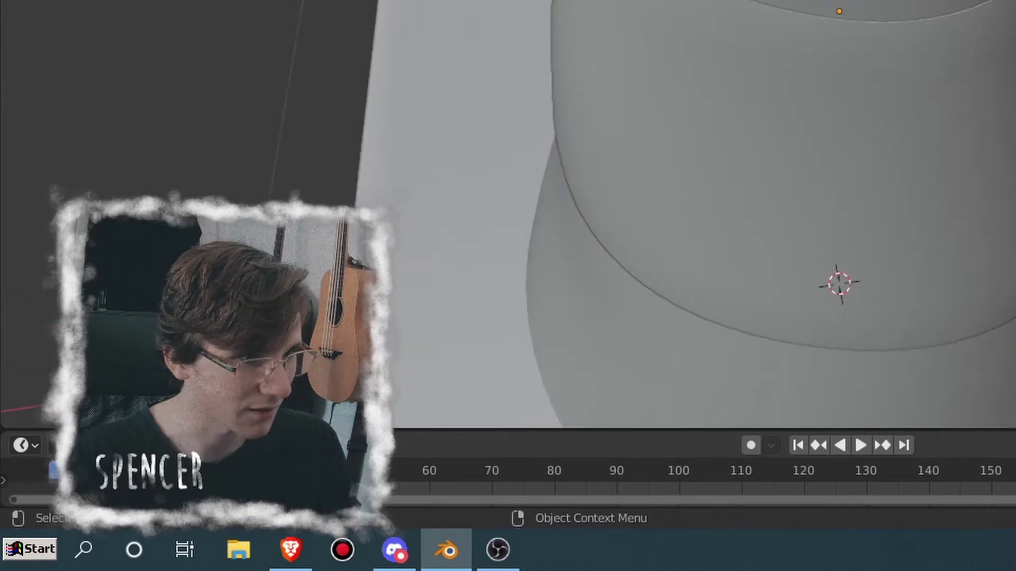
scroll(680, 215, up, 4)
scroll(680, 215, down, 1)
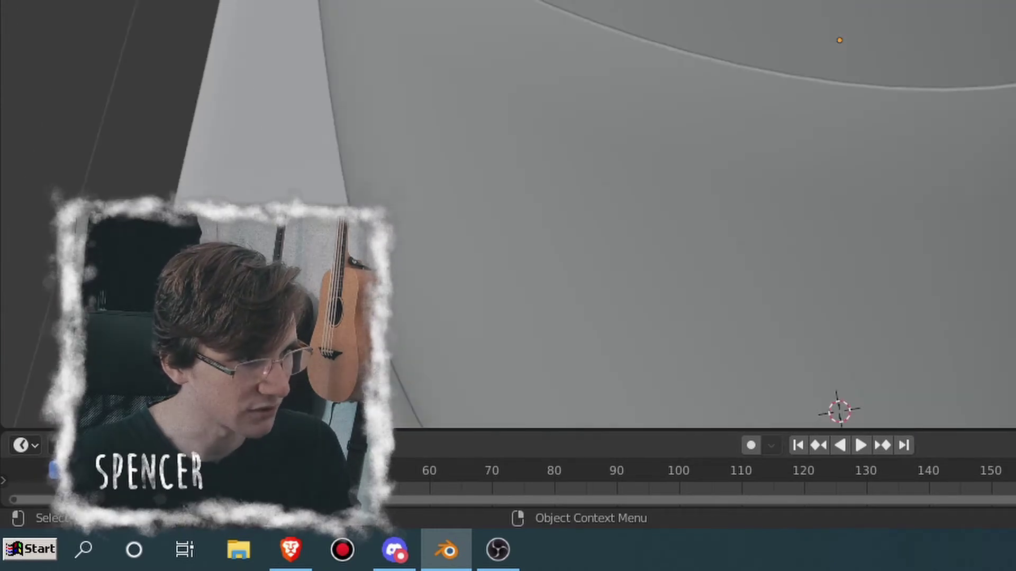
scroll(680, 214, down, 1)
Step: Select the Traffic Cone and inspect its hollow interior from above and underneath
middle_drag(990, 1, 968, 85)
scroll(993, 19, down, 1)
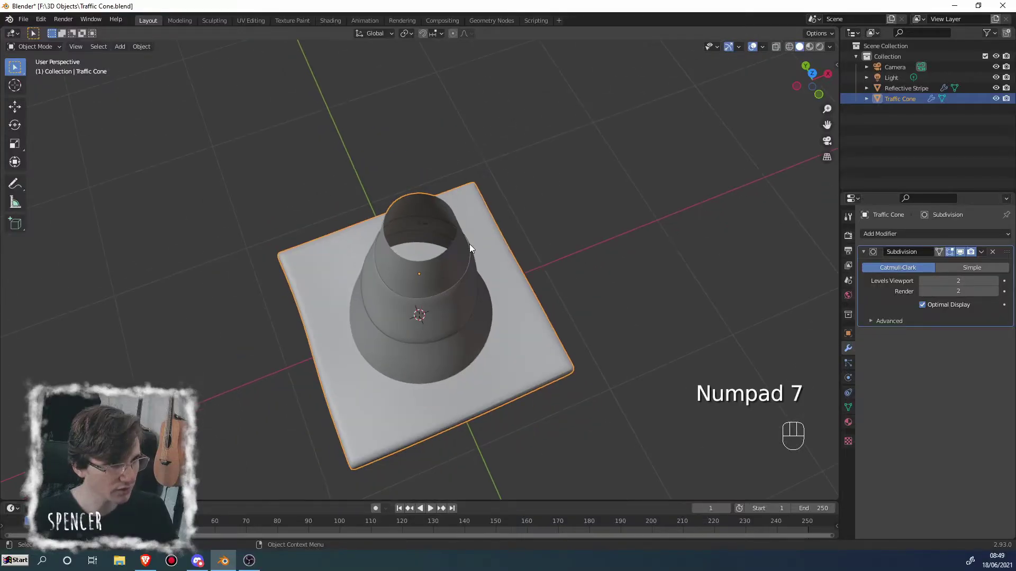
mouse_move(470, 248)
middle_down()
mouse_move(520, 187)
mouse_move(478, 231)
middle_up()
scroll(484, 221, up, 5)
scroll(476, 233, down, 10)
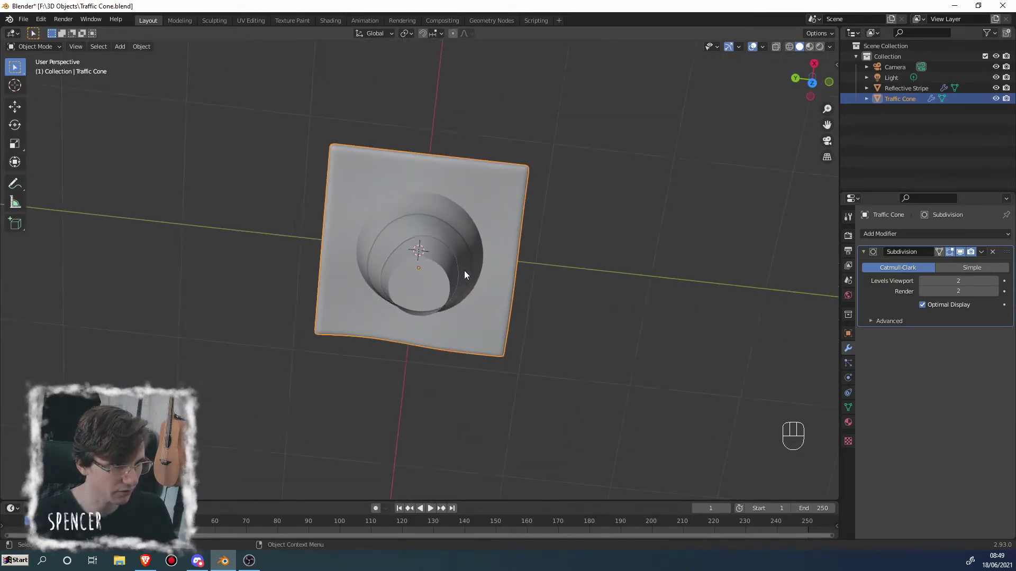
Step: Enter Edit Mode on the Traffic Cone in top view and select the four base vertices at the centre of the cone's opening
middle_drag(464, 270, 438, 245)
scroll(438, 245, up, 5)
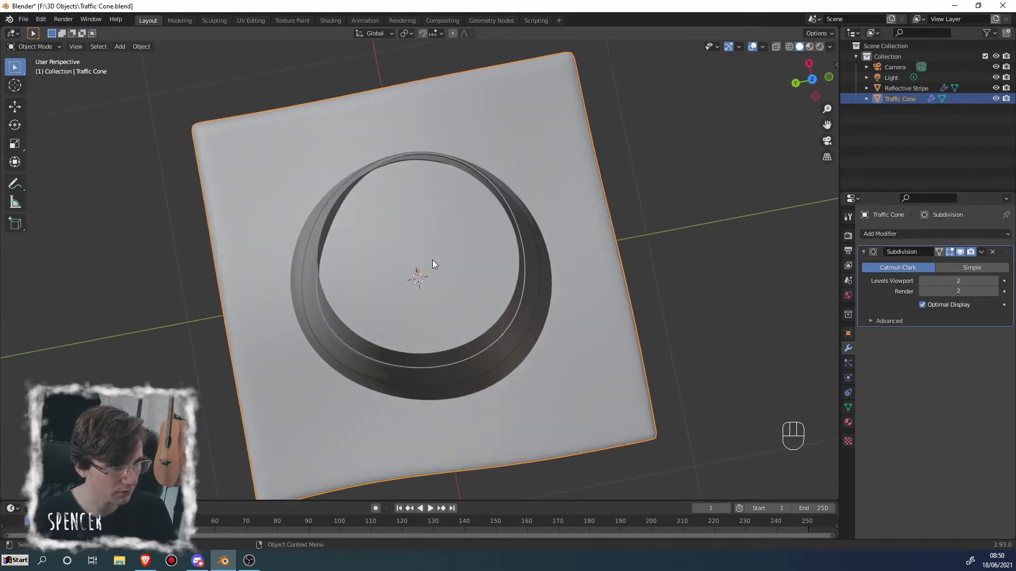
key(KP_7)
scroll(442, 261, up, 3)
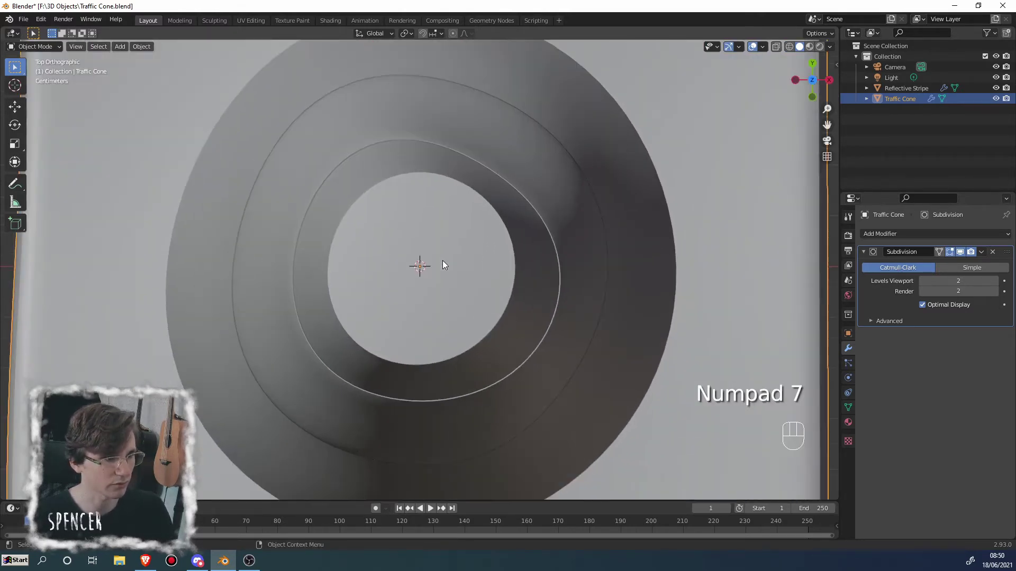
scroll(442, 260, down, 6)
key(Tab)
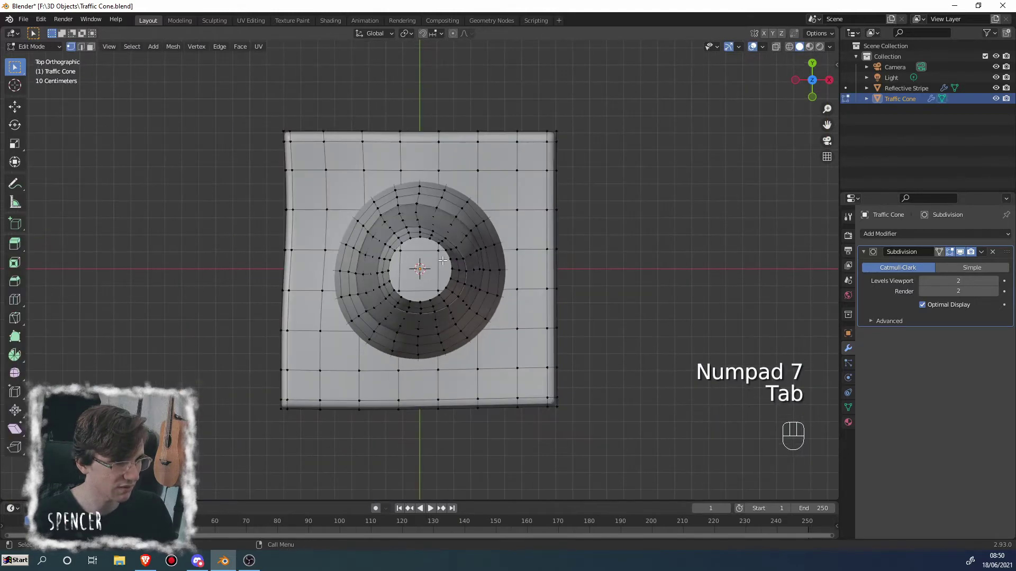
scroll(443, 260, up, 5)
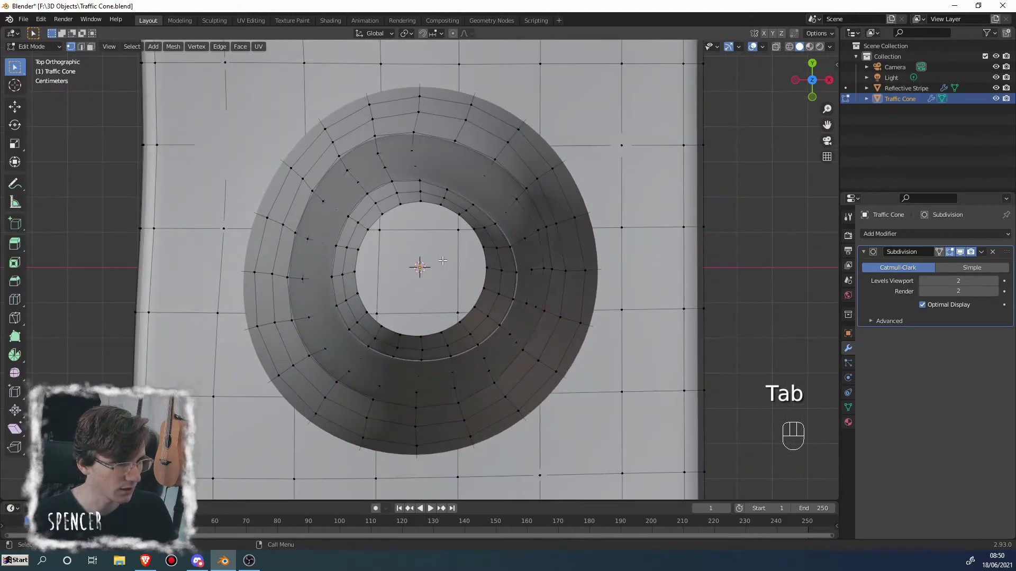
click(377, 228)
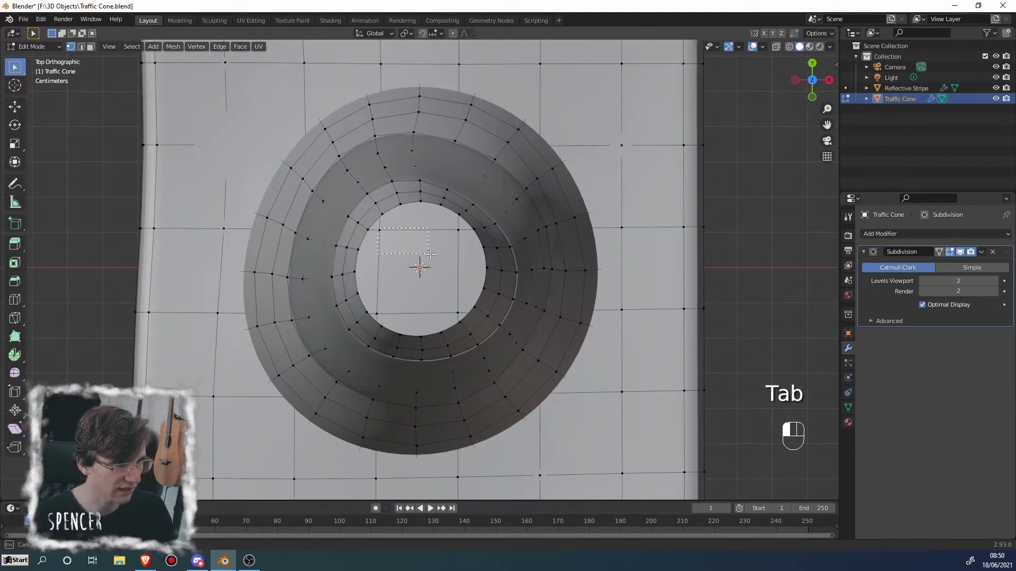
shift+click(449, 306)
shift+click(381, 311)
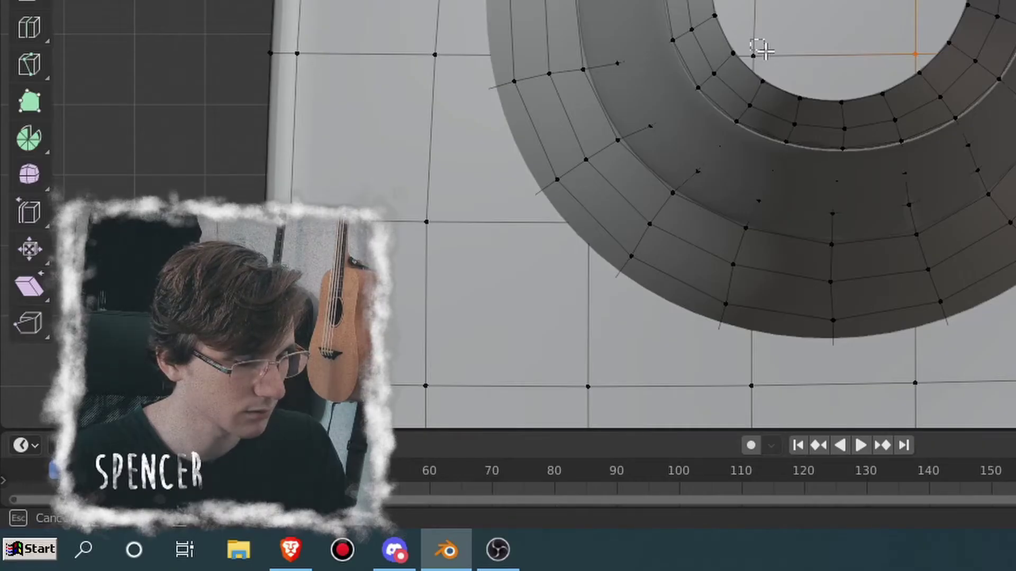
shift+click(765, 51)
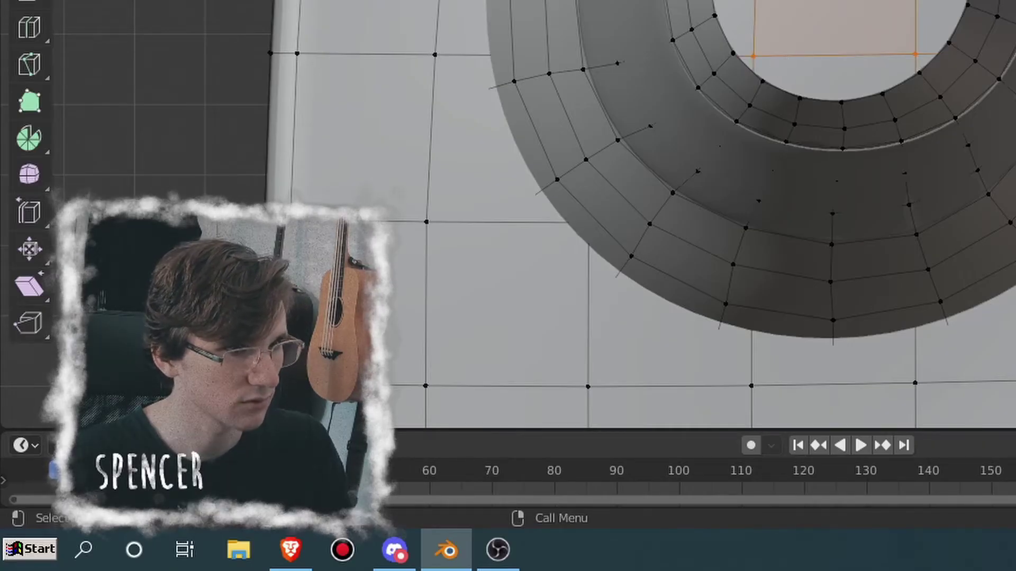
key(alt+z)
key(g)
key(y)
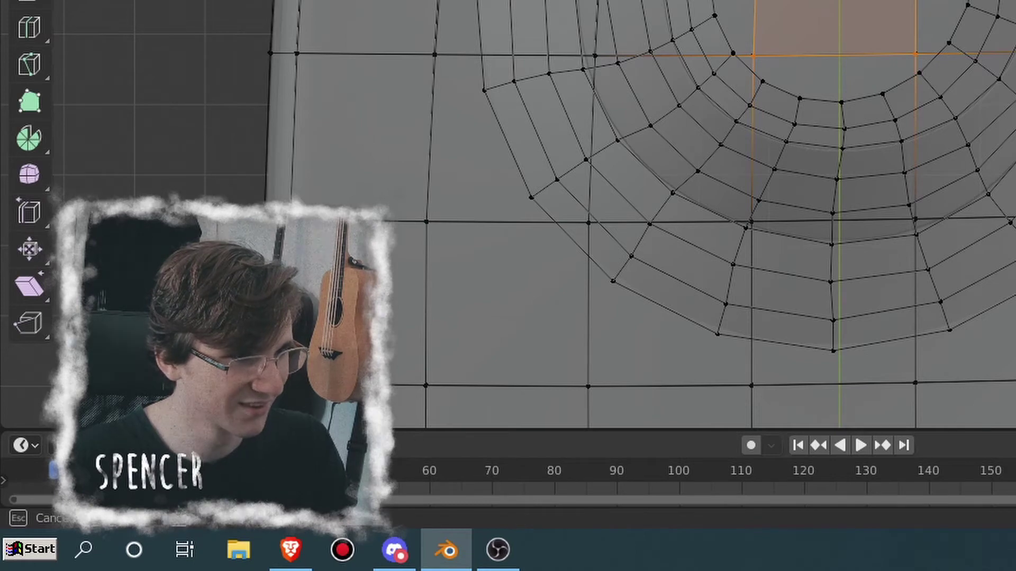
drag(888, 35, 915, 53)
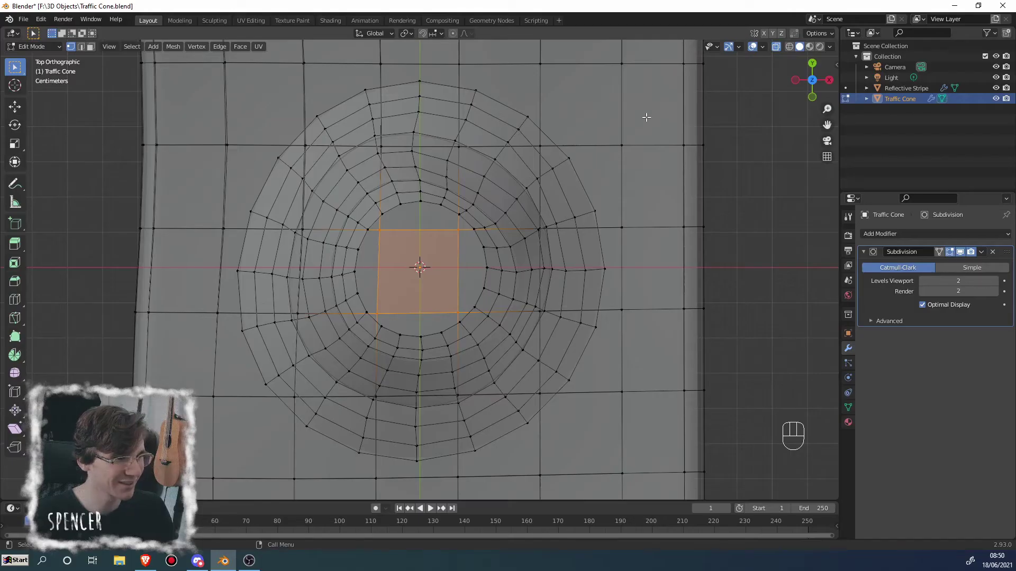
click(776, 47)
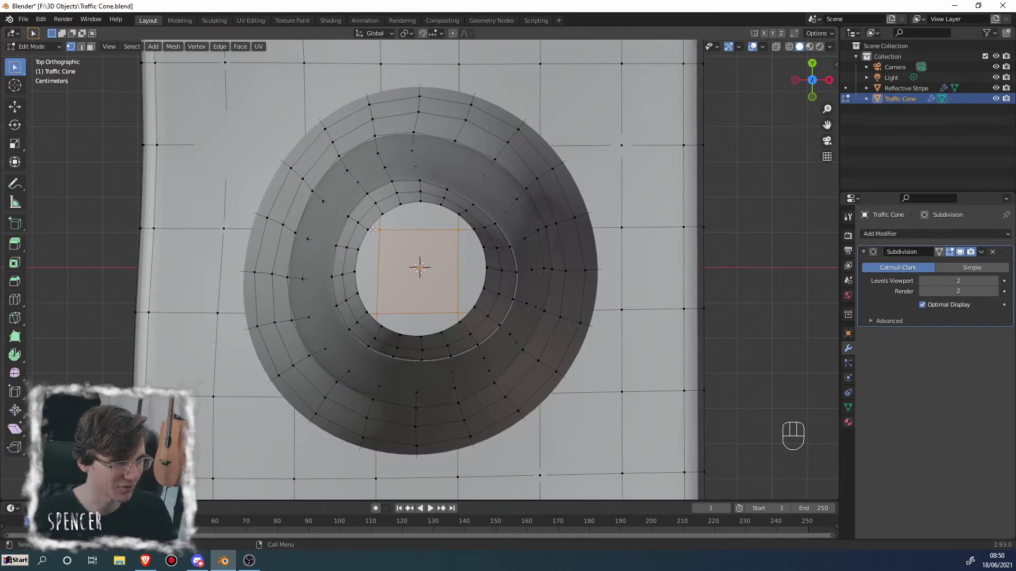
key(x)
click(459, 268)
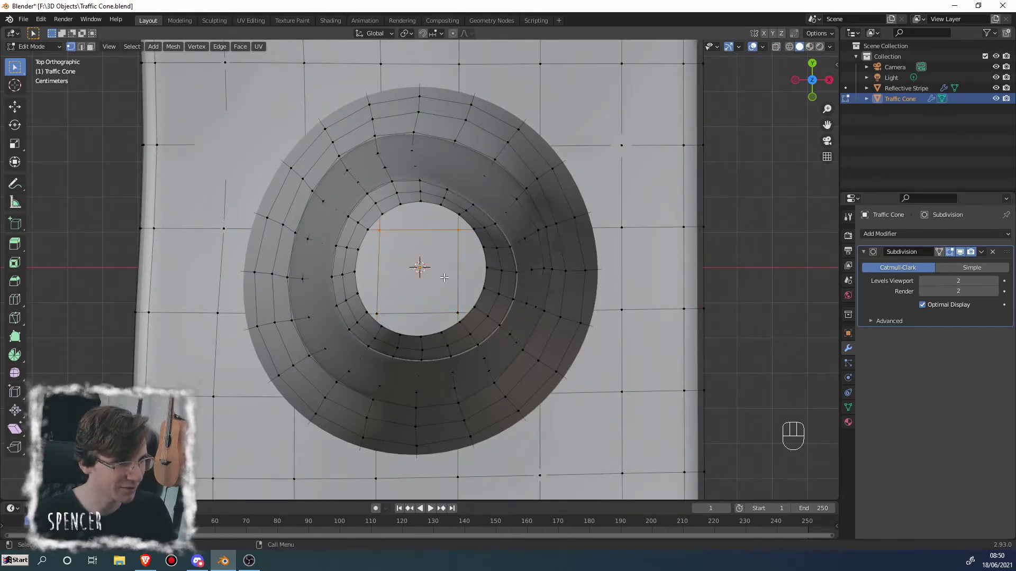
Step: Examine the cone's base and inner walls from several angles with X-ray on and off
click(776, 46)
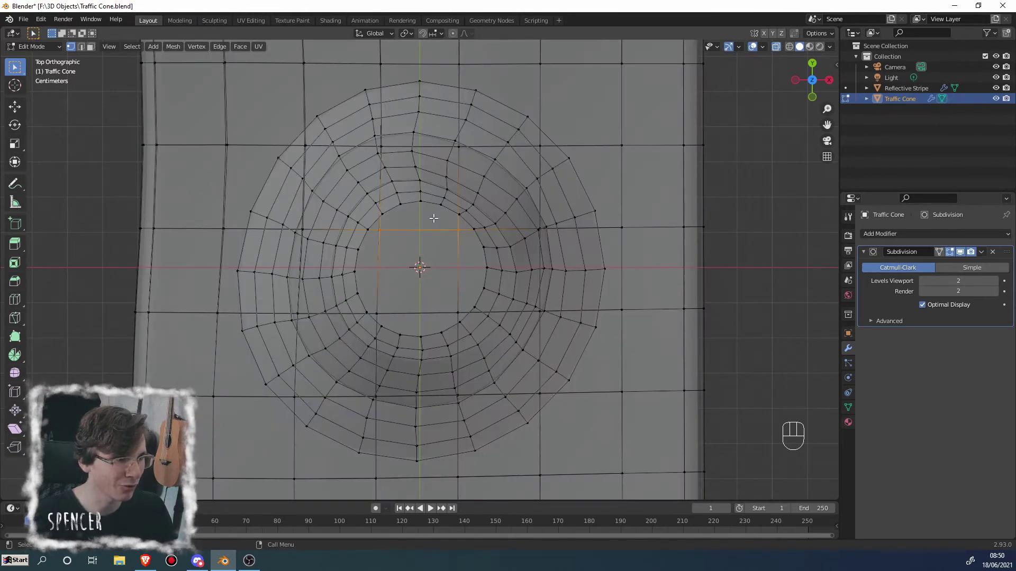
middle_drag(435, 219, 445, 159)
scroll(434, 225, up, 4)
scroll(430, 230, down, 5)
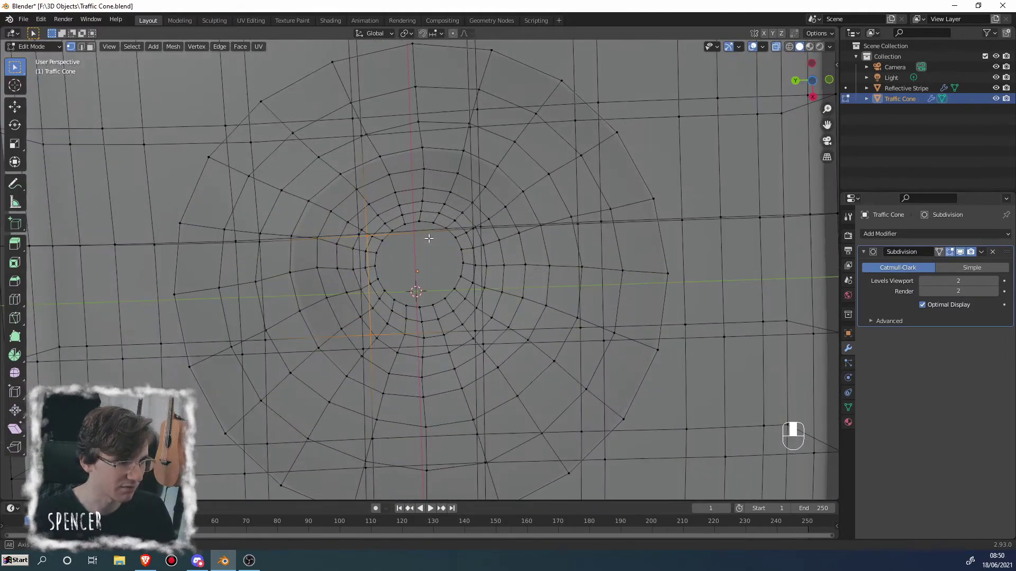
middle_drag(426, 236, 542, 248)
click(776, 48)
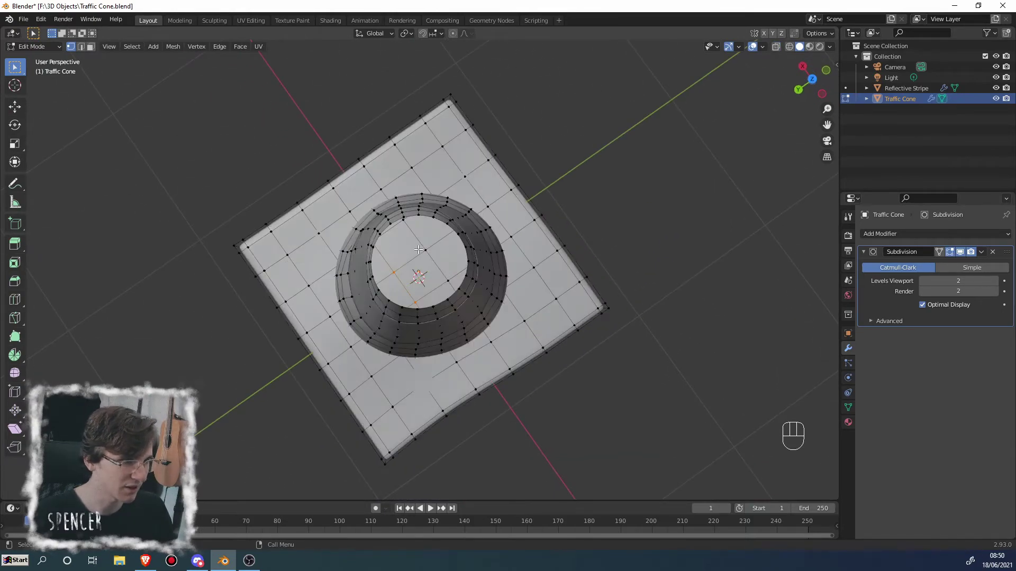
drag(418, 244, 451, 283)
middle_drag(450, 283, 455, 237)
click(776, 47)
Step: Set a top perspective view with X-ray on and try box-selecting the base vertices inside the cone's opening
key(KP_7)
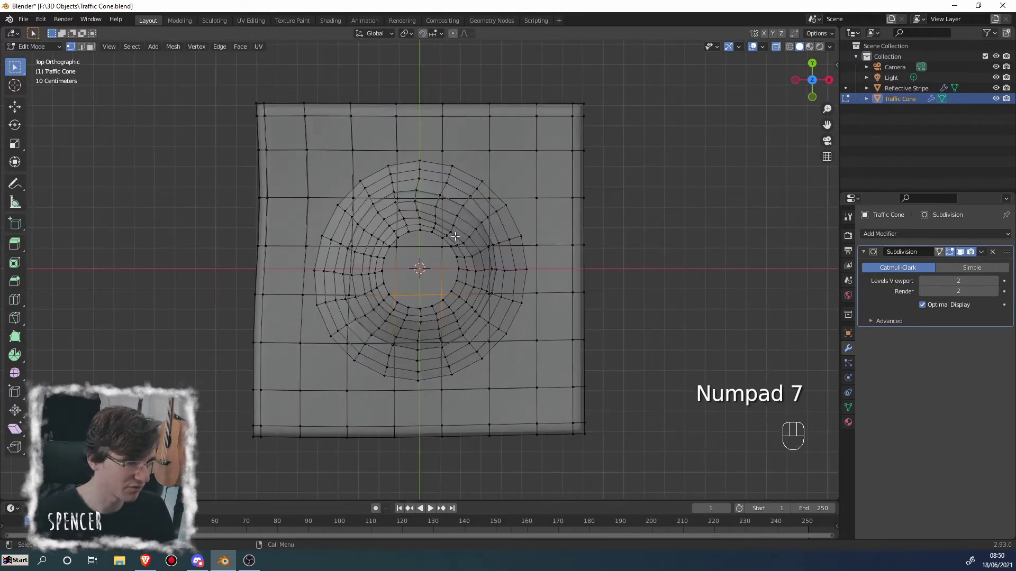
scroll(448, 243, up, 3)
key(KP_5)
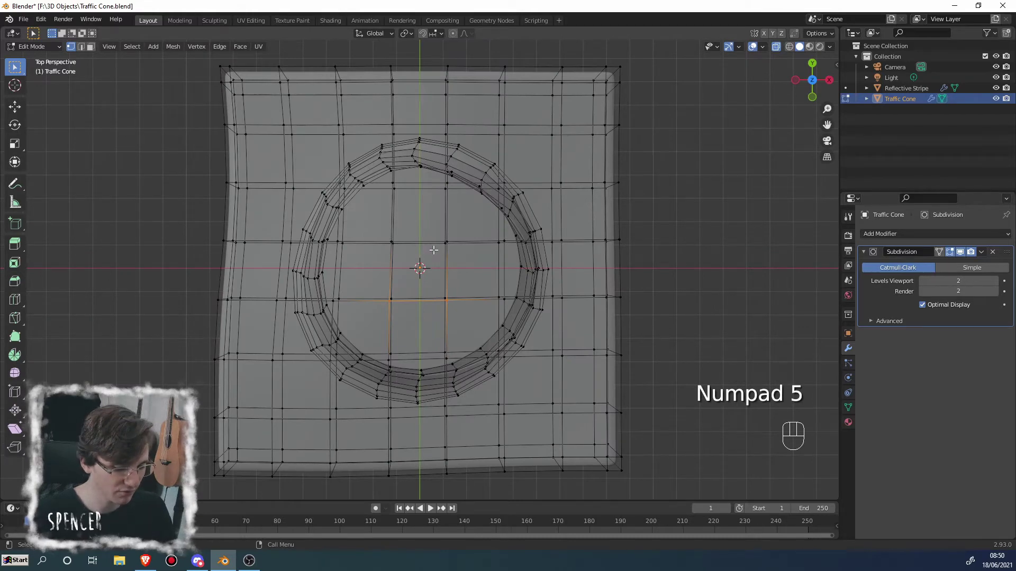
click(776, 47)
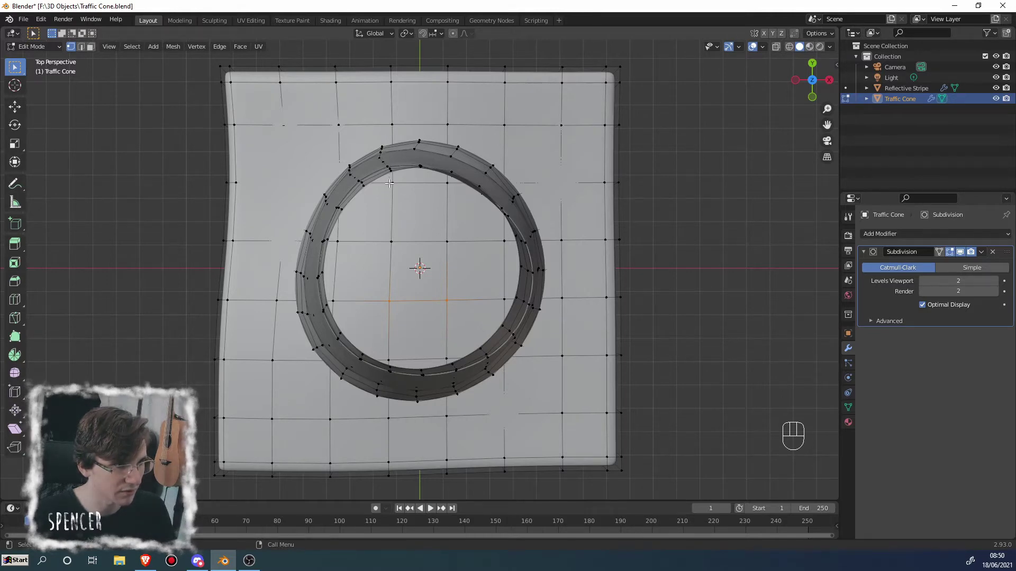
drag(389, 181, 454, 261)
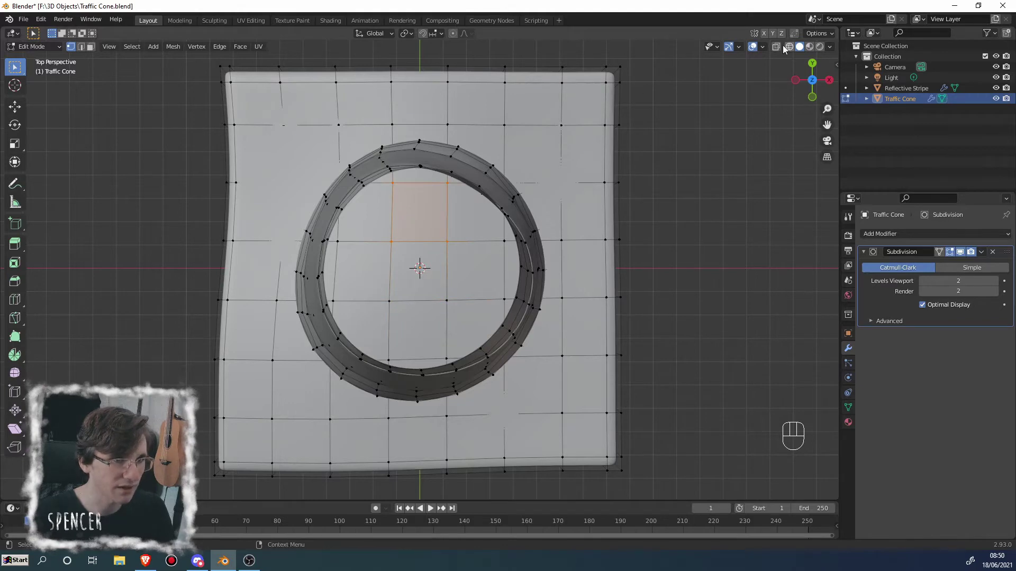
key(alt+z)
drag(388, 180, 453, 262)
drag(372, 282, 456, 319)
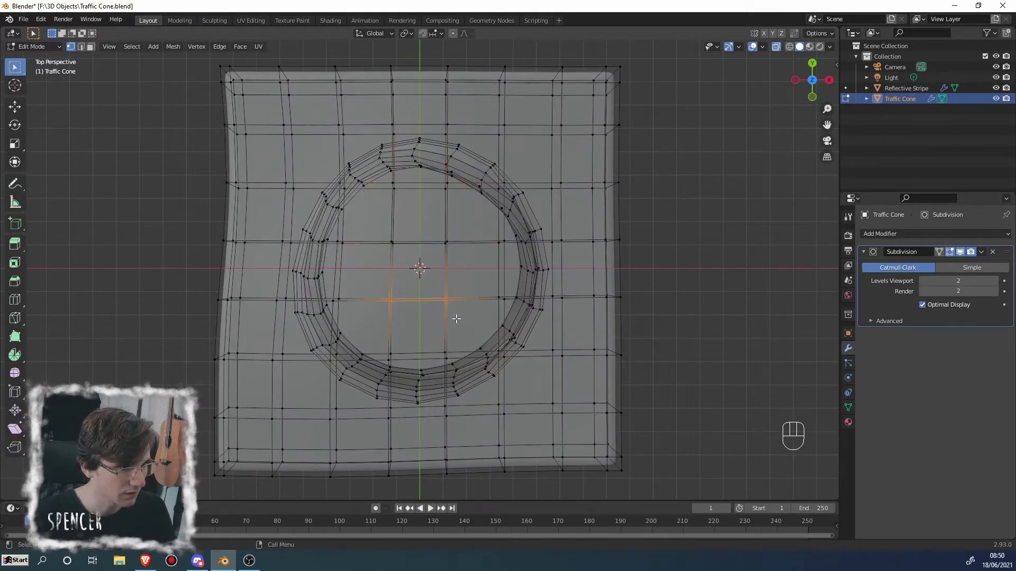
Step: Select a cross of base faces through both layers inside the cone's opening and delete them as faces, undoing a trial vertex deletion
drag(389, 179, 453, 261)
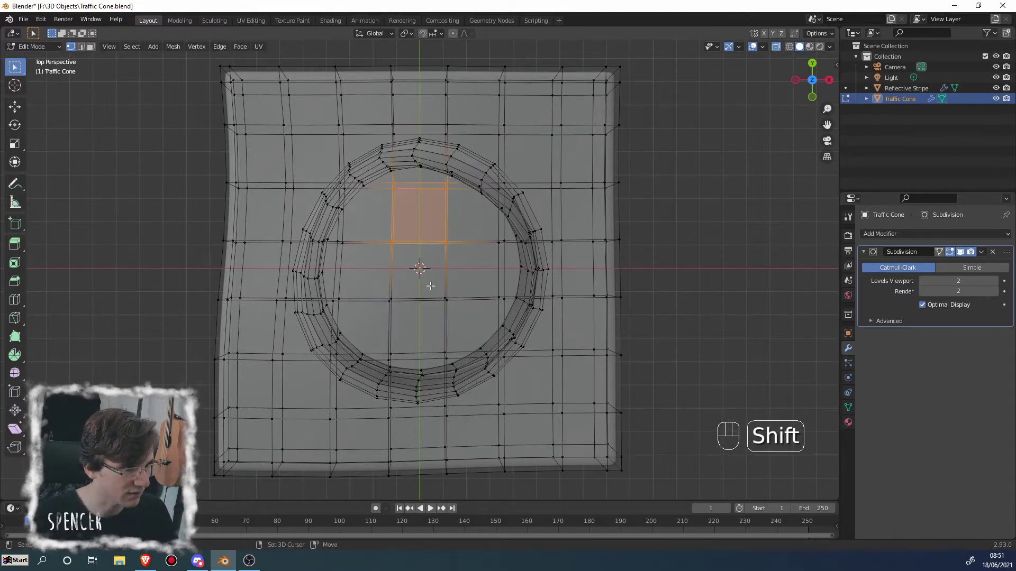
shift+drag(381, 275, 451, 361)
shift+drag(492, 238, 507, 307)
shift+drag(354, 234, 332, 305)
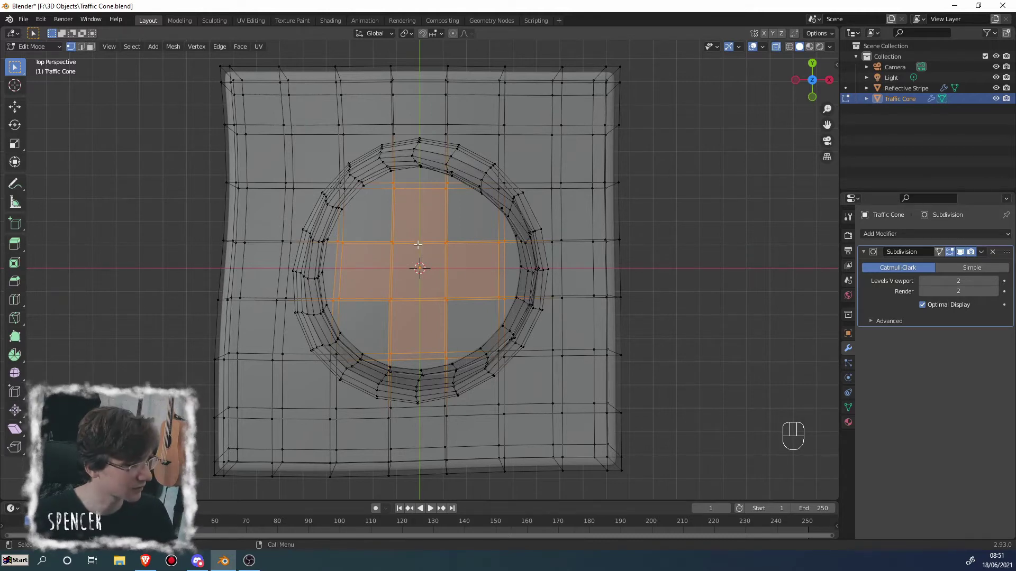
key(x)
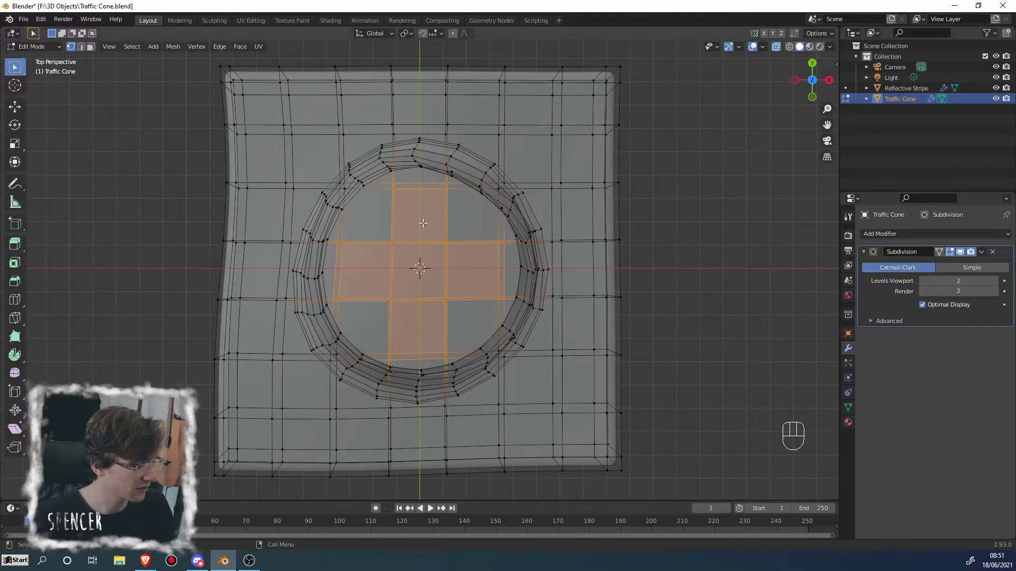
key(x)
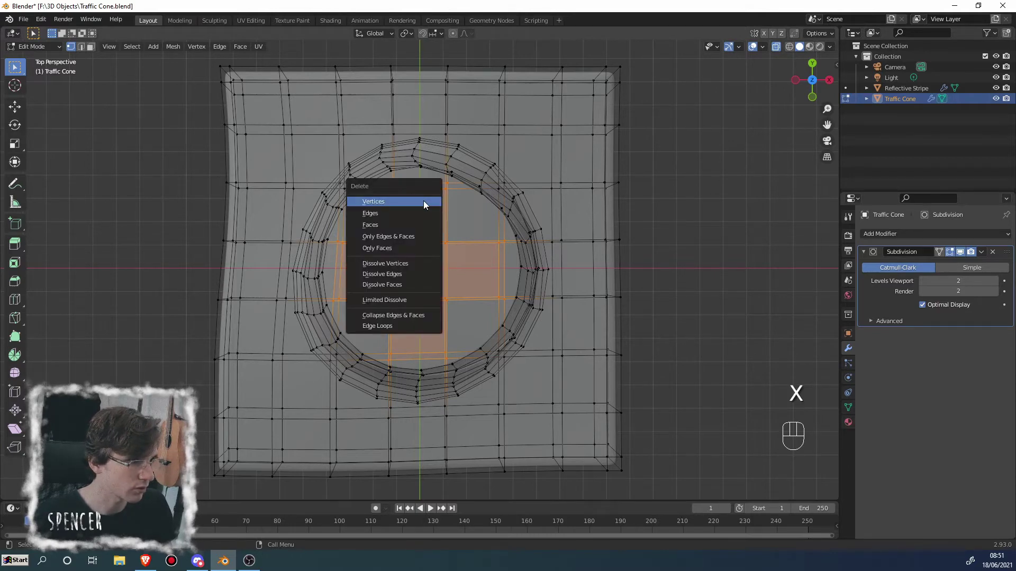
click(423, 202)
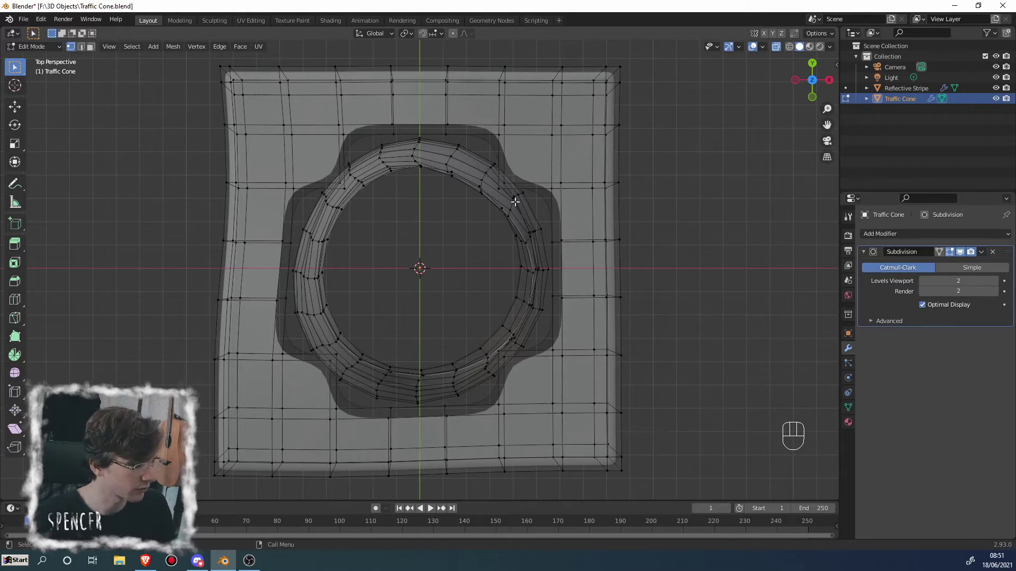
key(ctrl+z)
key(x)
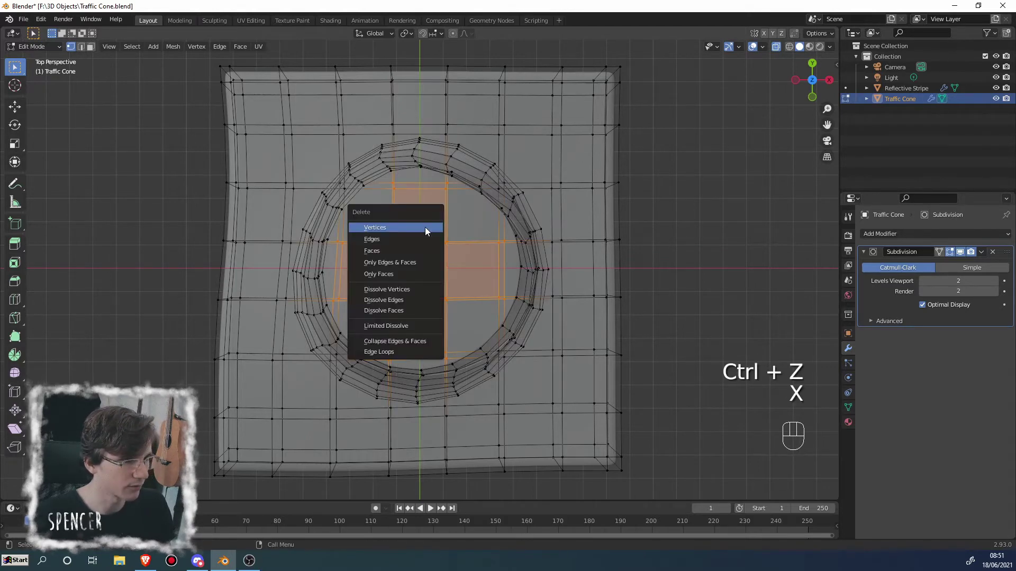
click(405, 252)
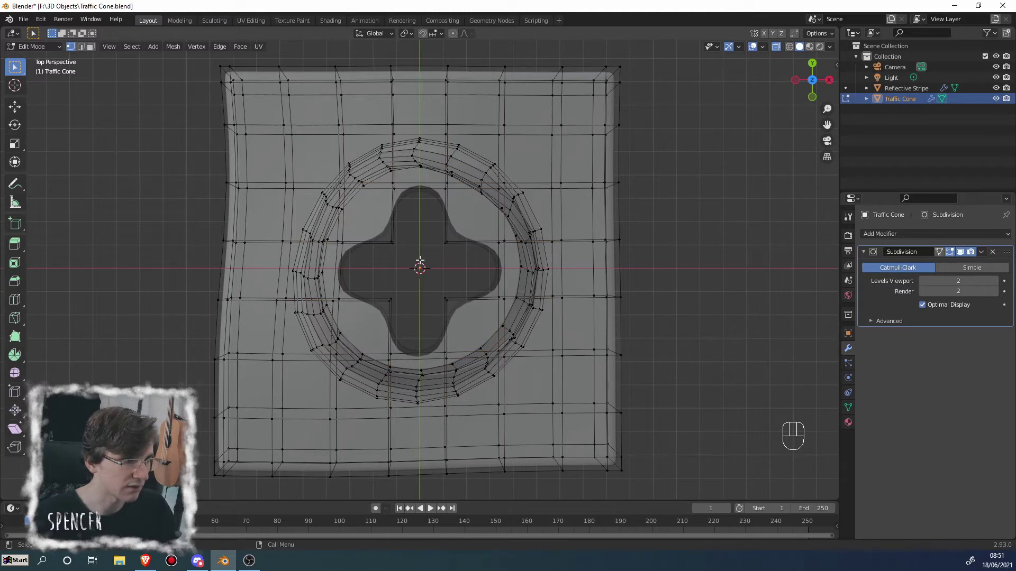
drag(414, 268, 381, 228)
key(g)
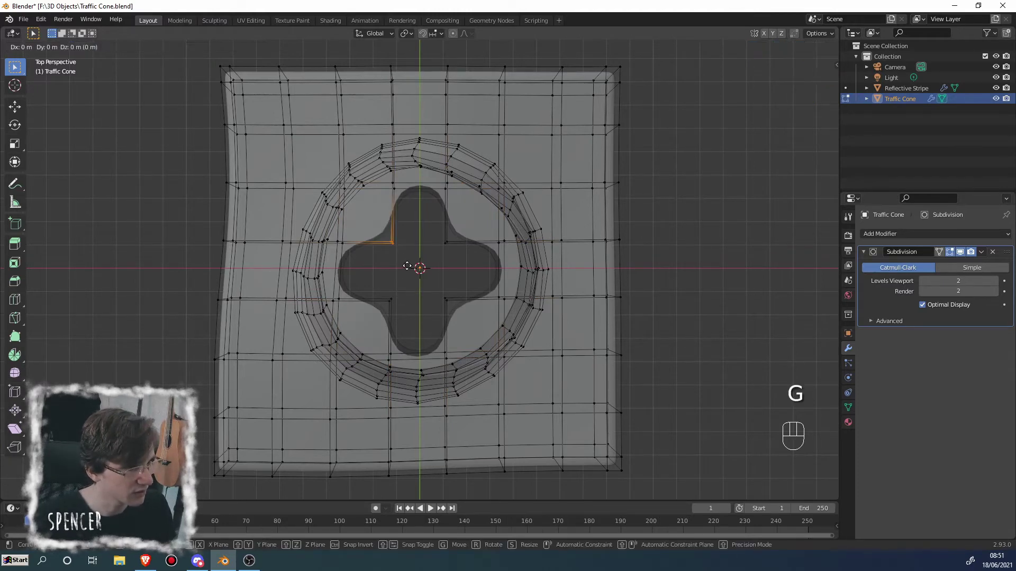
right_click(380, 241)
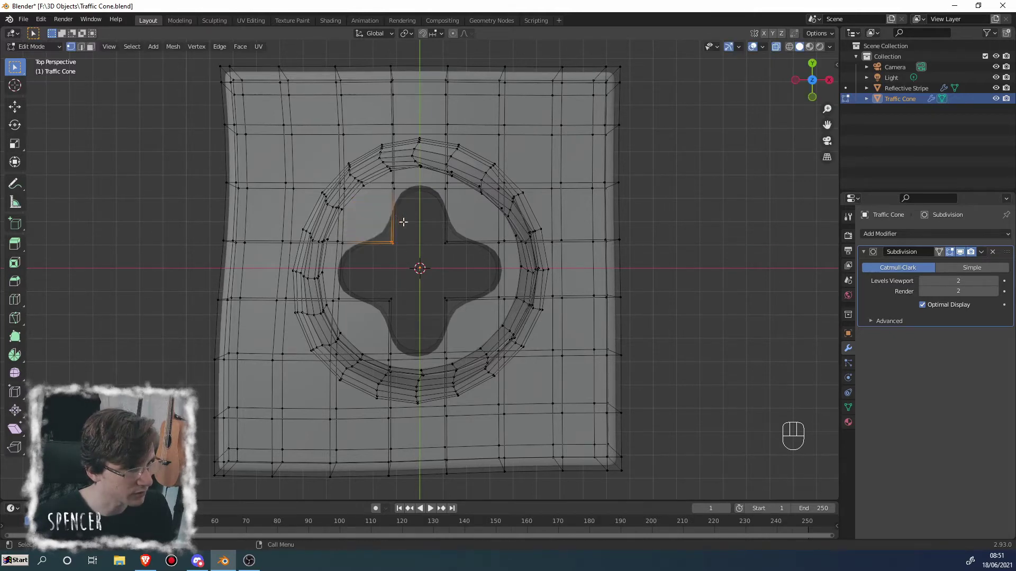
Step: Move the vertices around the upper-left part of the base hole outward to follow the cone's round inner edge
click(386, 187)
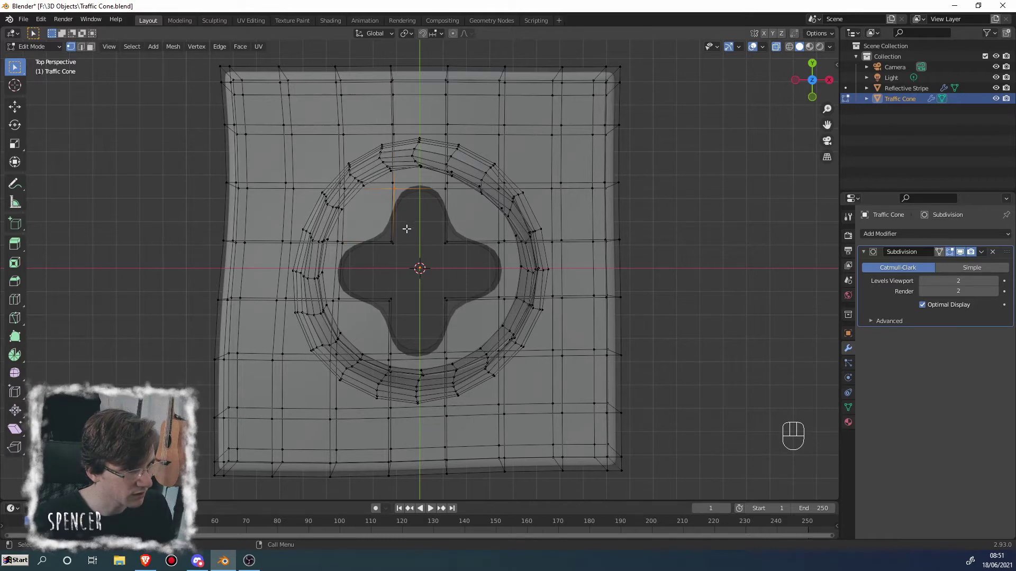
click(401, 201)
key(g)
key(y)
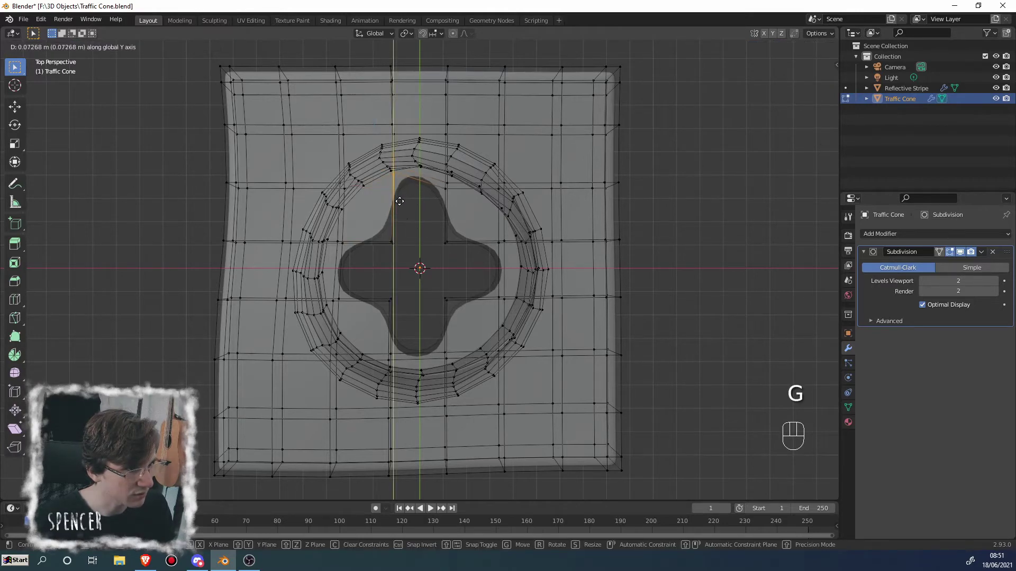
key(g)
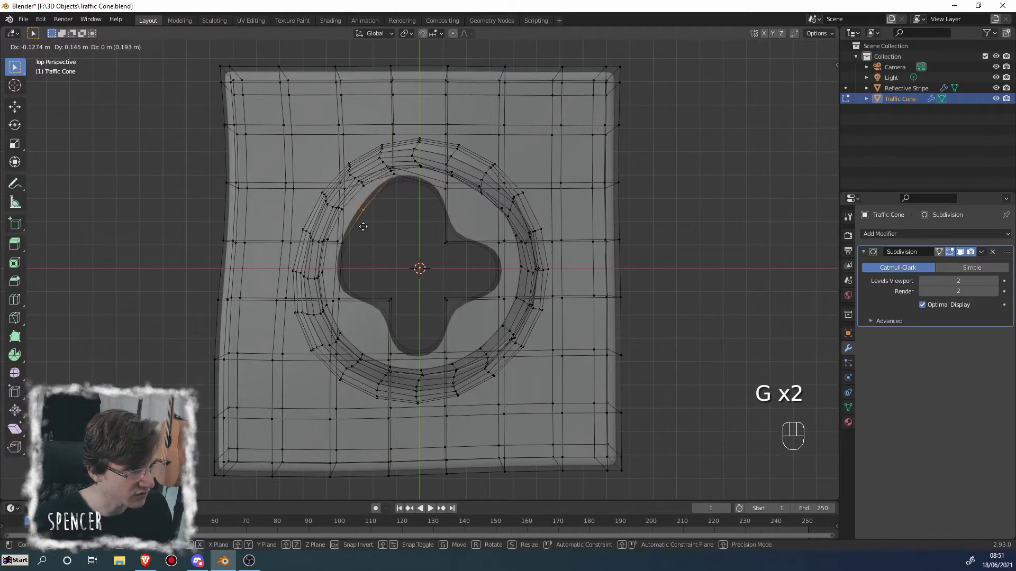
click(356, 226)
drag(370, 277, 334, 243)
key(g)
click(347, 274)
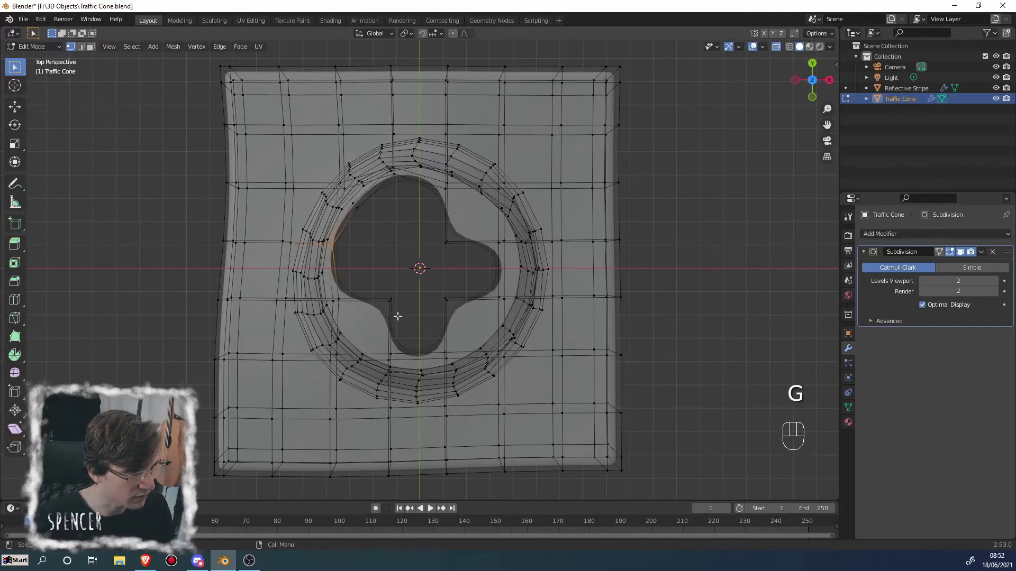
Step: Move the vertices in the lower-left part of the hole outward, shifting the inner corner about 0.18 m toward the round edge
drag(366, 285, 331, 309)
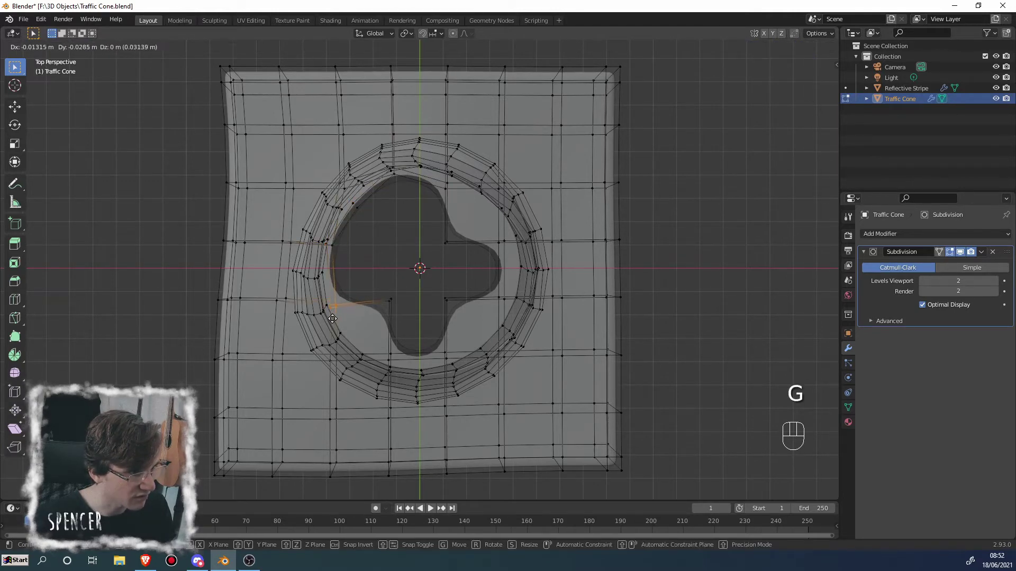
key(g)
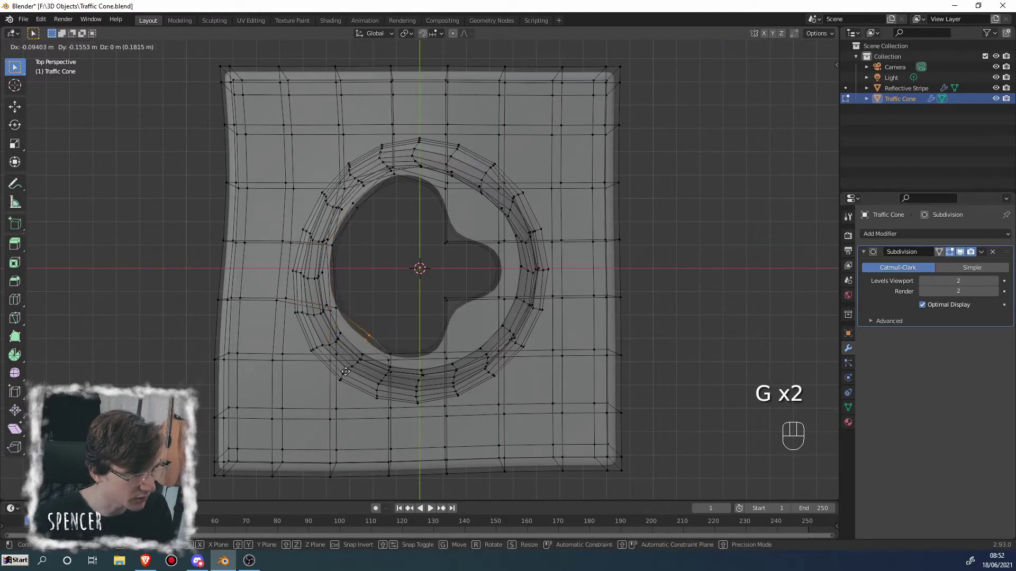
click(340, 378)
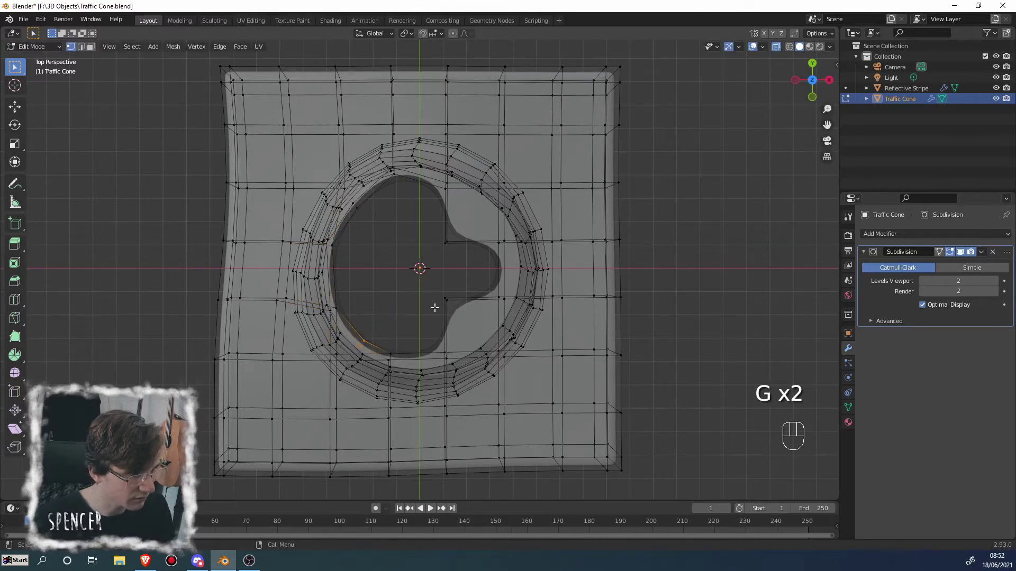
Step: Move the vertices along the hole's lower edge outward and shift the lower-right inner corner about 0.22 m toward the cone's round edge
click(390, 353)
key(g)
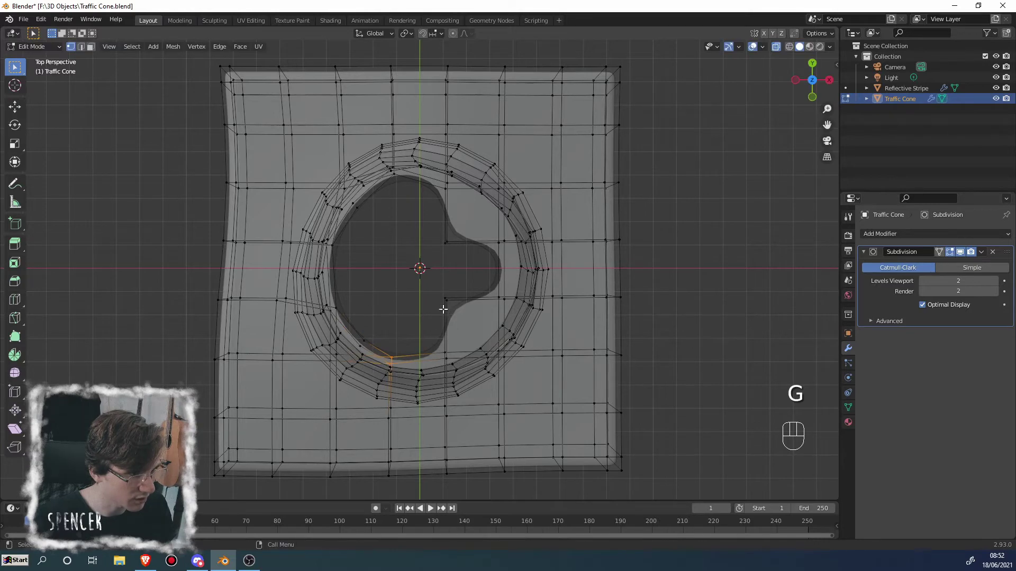
click(433, 346)
key(g)
click(453, 362)
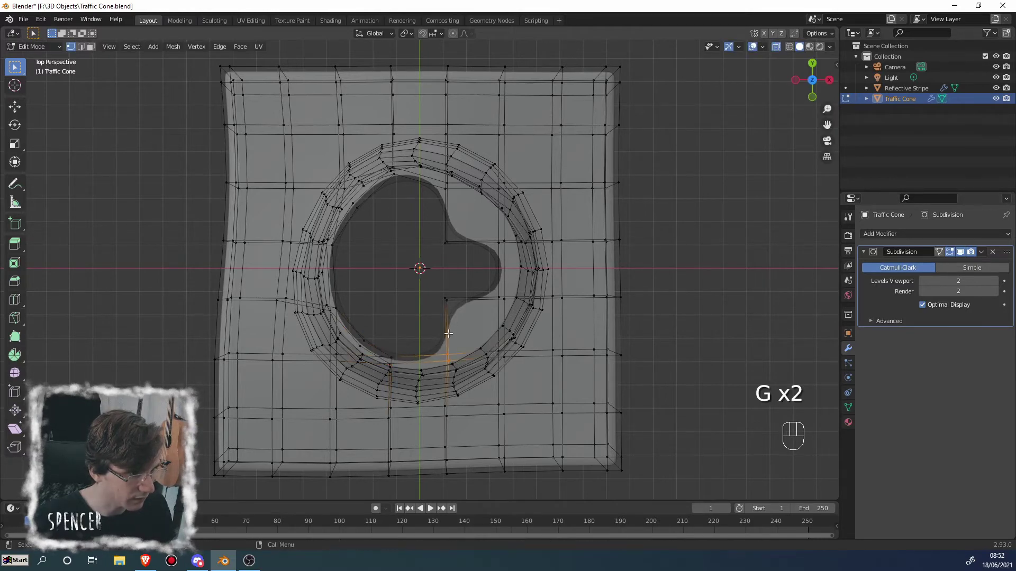
drag(426, 285, 462, 328)
key(g)
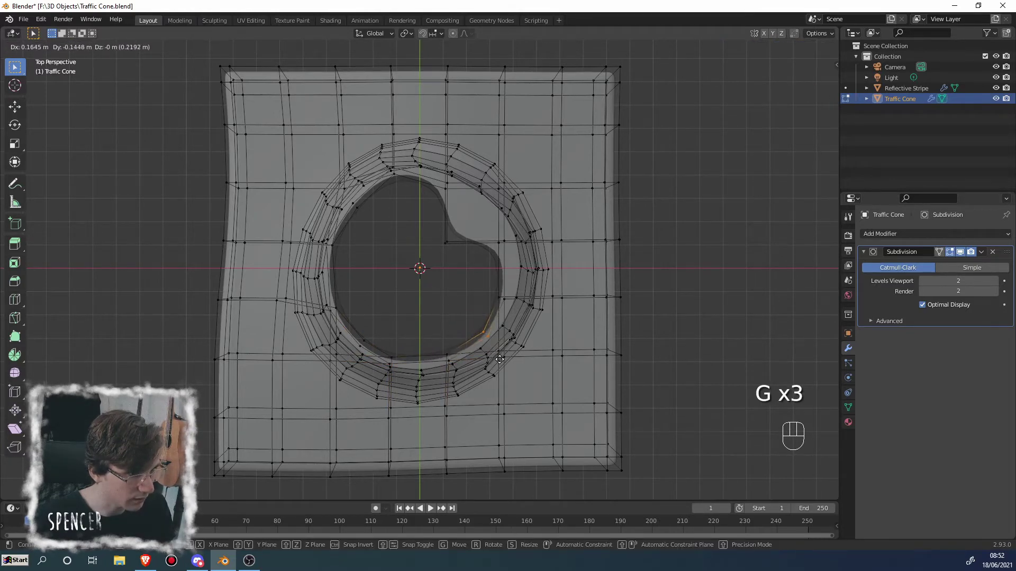
click(496, 357)
Step: Move the hole's right and upper-right vertices outward, including the inner corner, to complete the round outline along the cone's inner edge
drag(484, 284, 509, 308)
key(g)
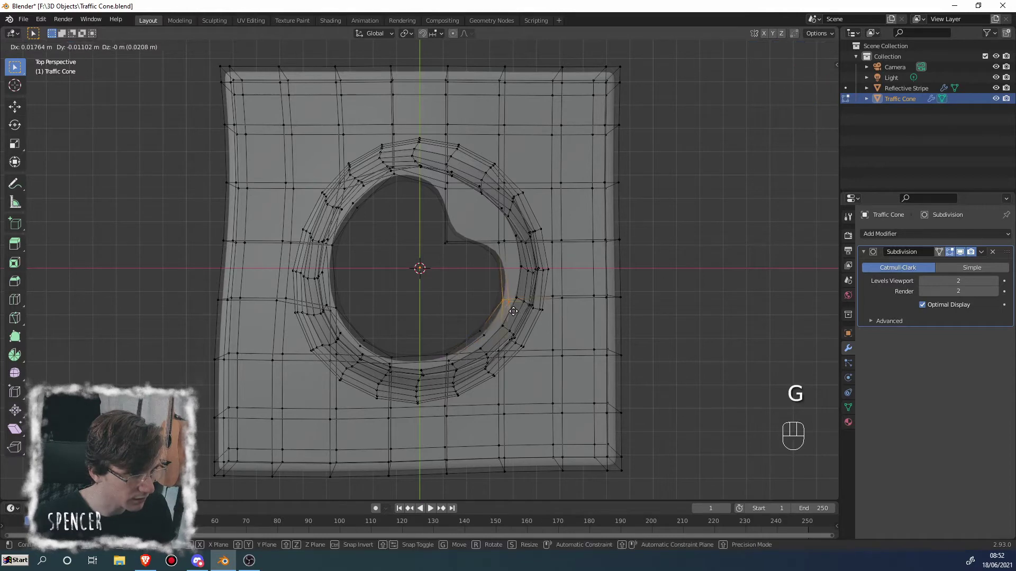
click(489, 267)
key(g)
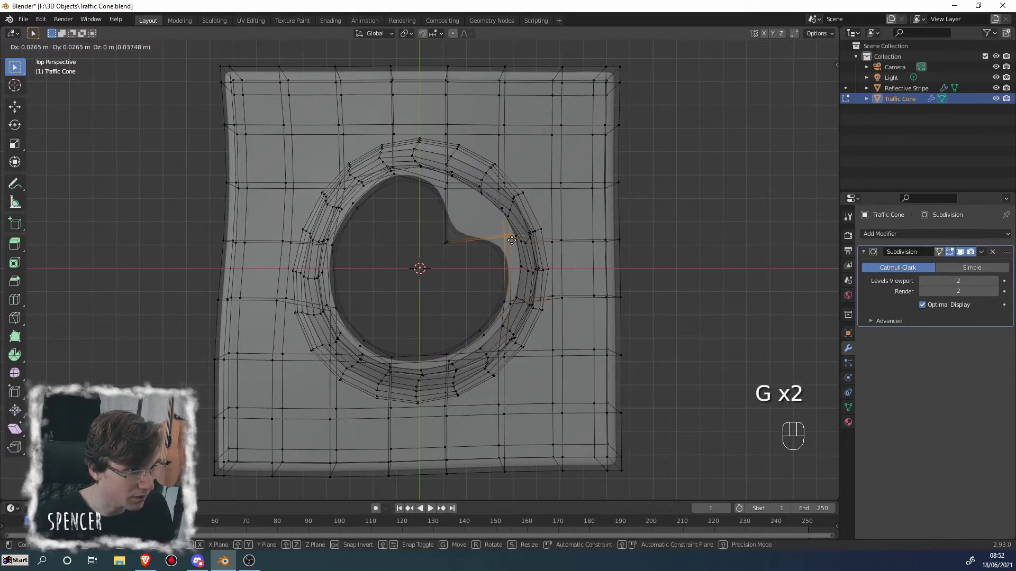
key(g)
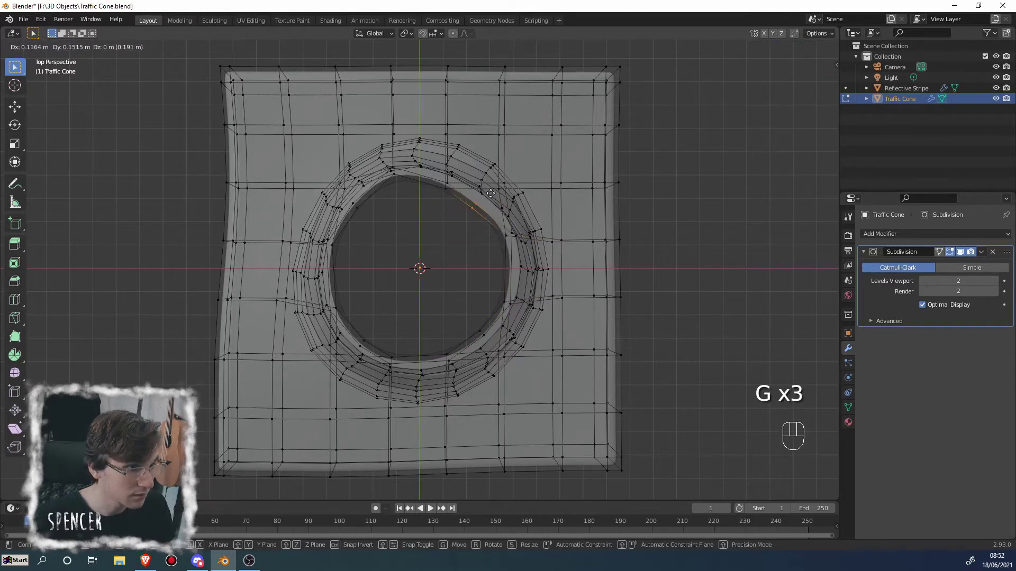
click(498, 189)
drag(458, 184, 462, 178)
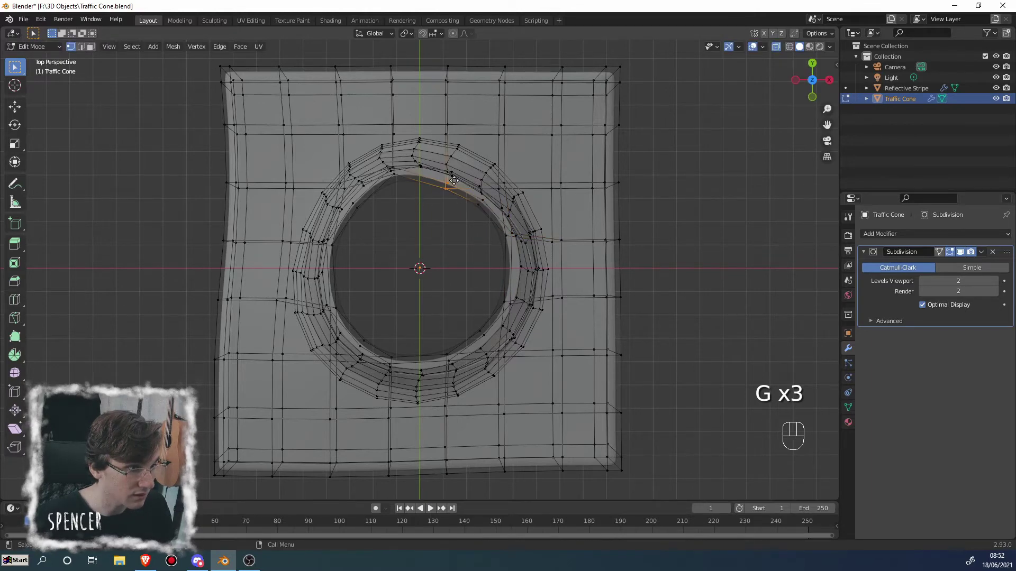
key(g)
click(461, 175)
Step: Turn X-ray off and examine the hole's upper and lower edges from beneath the base and from inside the cone
scroll(377, 338, down, 2)
middle_drag(376, 338, 375, 327)
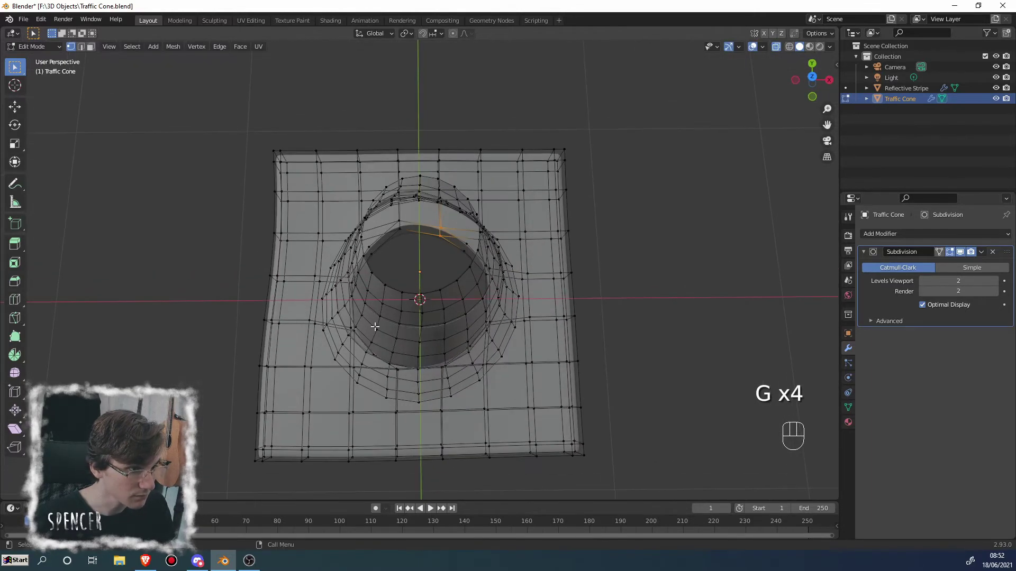
click(776, 48)
middle_drag(461, 340, 565, 319)
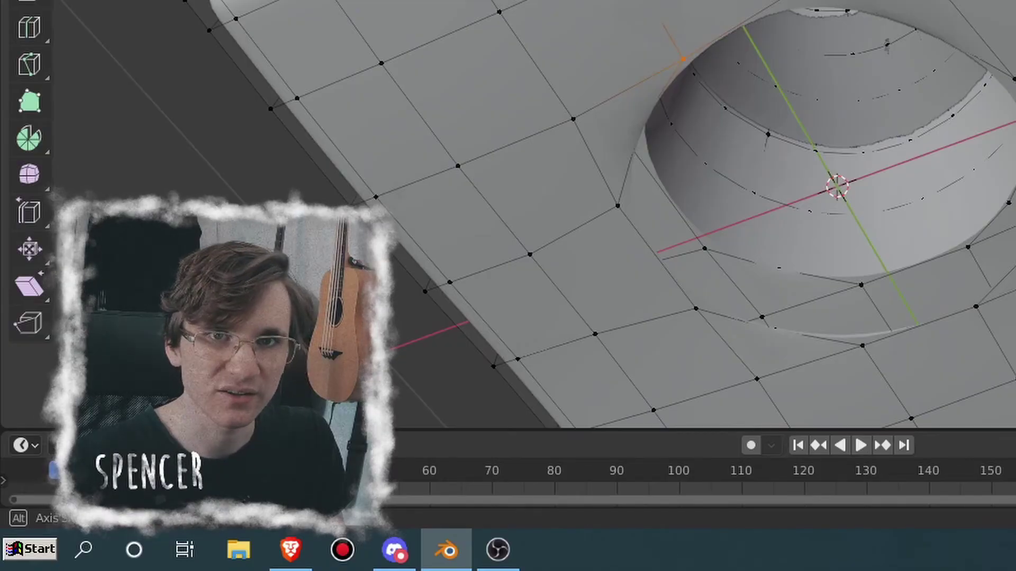
middle_drag(874, 151, 968, 53)
scroll(344, 395, up, 3)
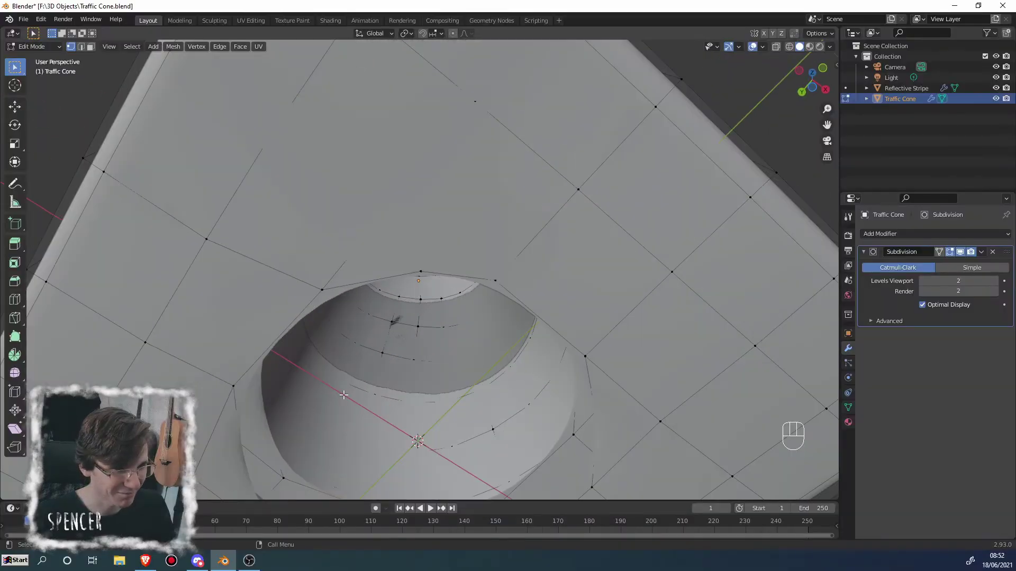
key(KP_Decimal)
scroll(375, 342, down, 1)
middle_drag(386, 324, 414, 467)
scroll(419, 336, down, 2)
middle_drag(419, 336, 374, 300)
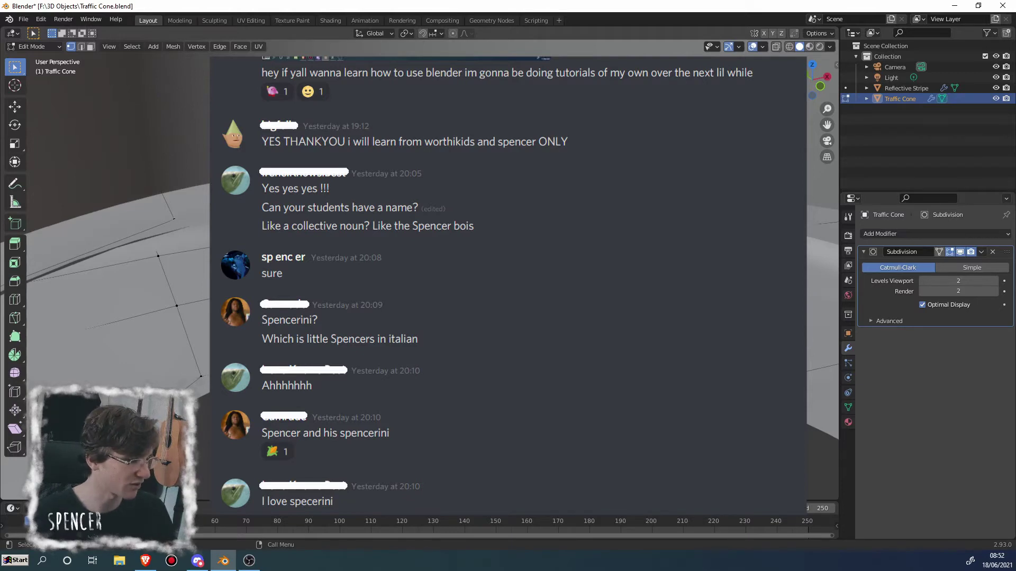
middle_drag(508, 265, 433, 225)
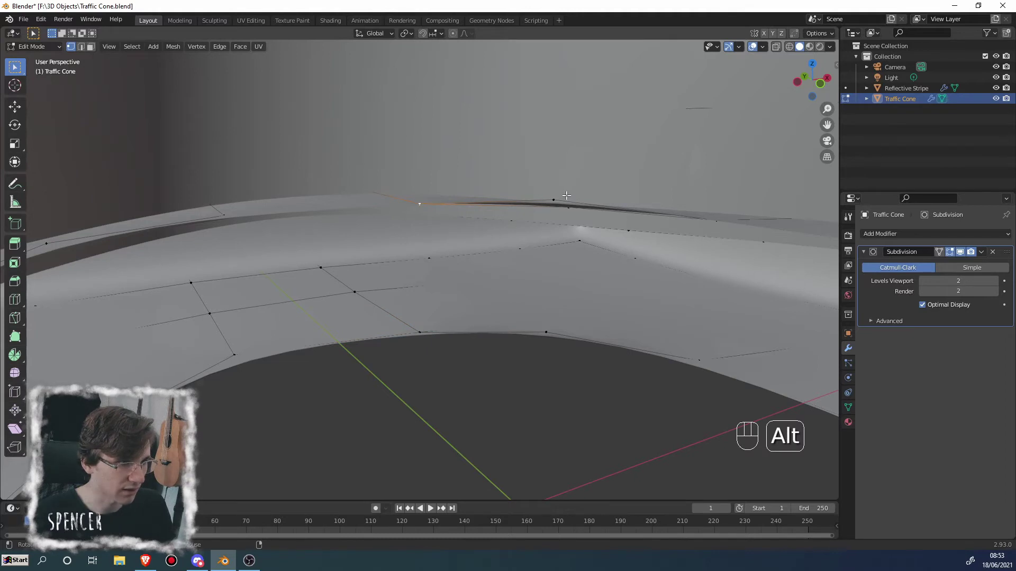
middle_drag(566, 196, 518, 169)
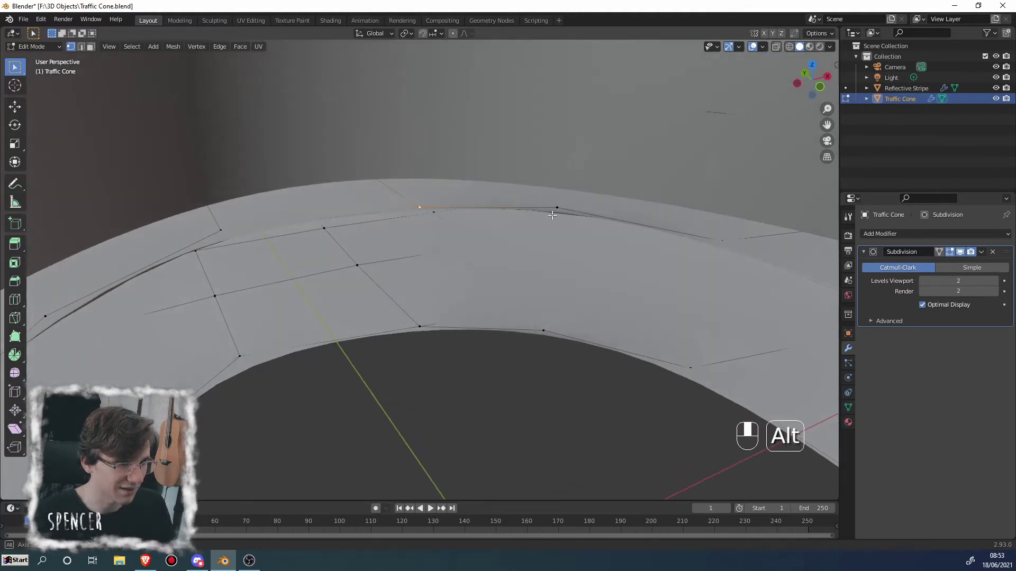
Step: Check the Input section of the preferences and close the preferences window
click(42, 22)
click(75, 167)
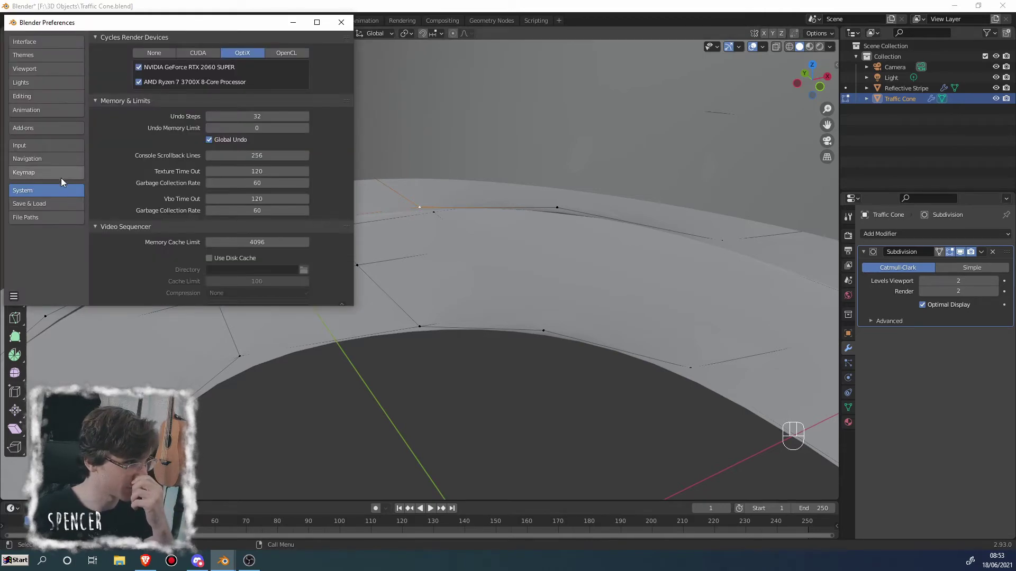
click(45, 148)
click(342, 22)
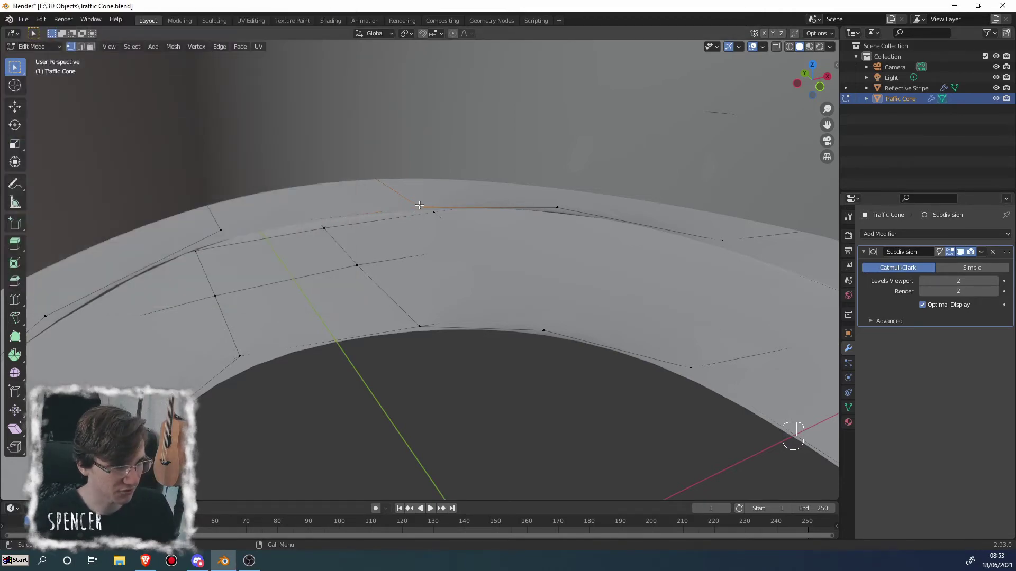
Step: Select the edge vertices of the hole in the base's upper layer along the first part of its circumference
middle_drag(371, 270, 444, 235)
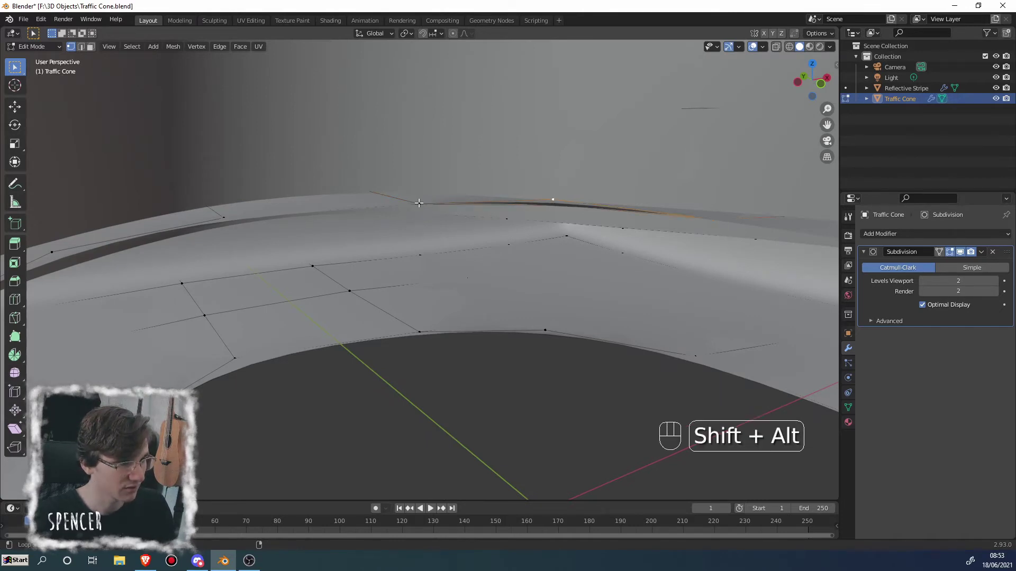
middle_drag(363, 240, 320, 319)
scroll(319, 319, down, 2)
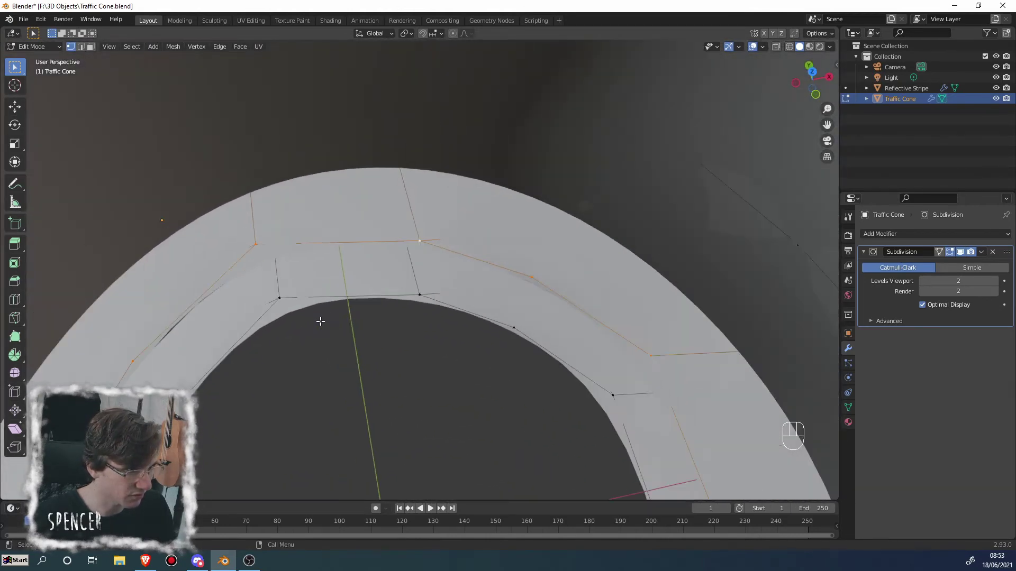
scroll(320, 320, up, 4)
scroll(319, 322, down, 2)
scroll(319, 323, down, 2)
scroll(311, 352, up, 1)
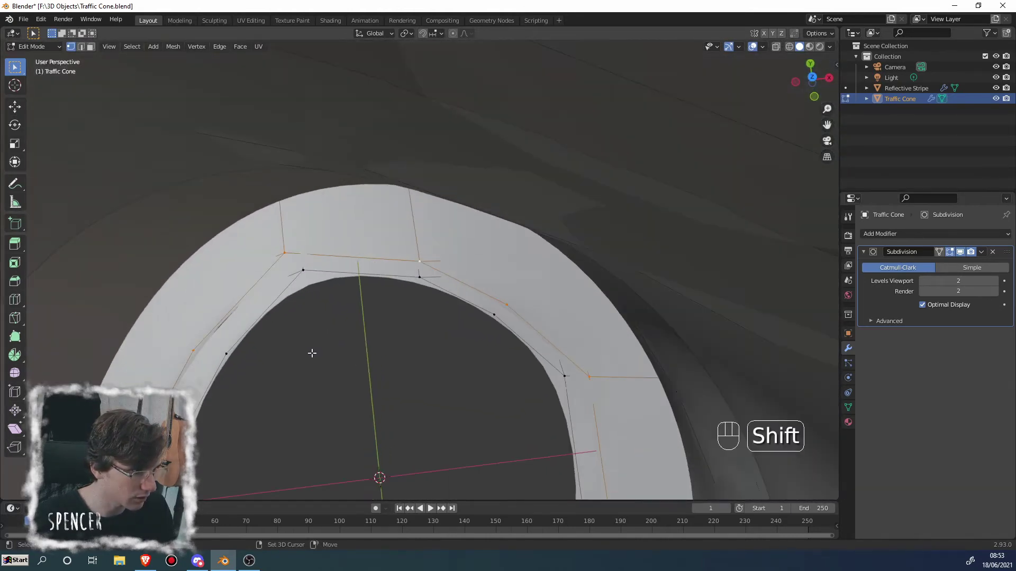
shift+middle_drag(311, 352, 308, 235)
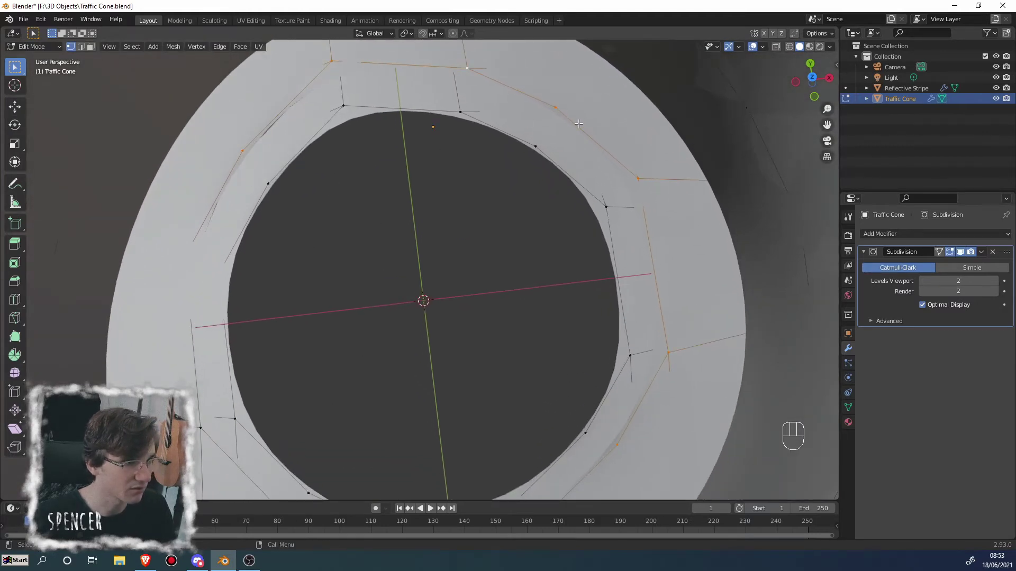
shift+middle_drag(465, 359, 524, 316)
Step: Extend the vertex selection around the remaining edge of the upper layer's hole
scroll(522, 315, up, 4)
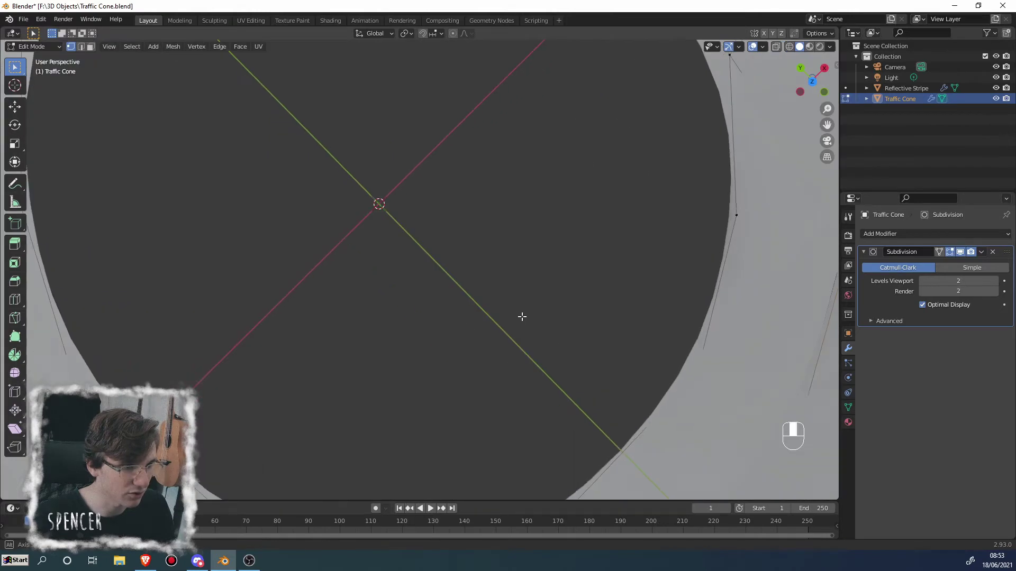
scroll(476, 302, down, 3)
key(KP_Decimal)
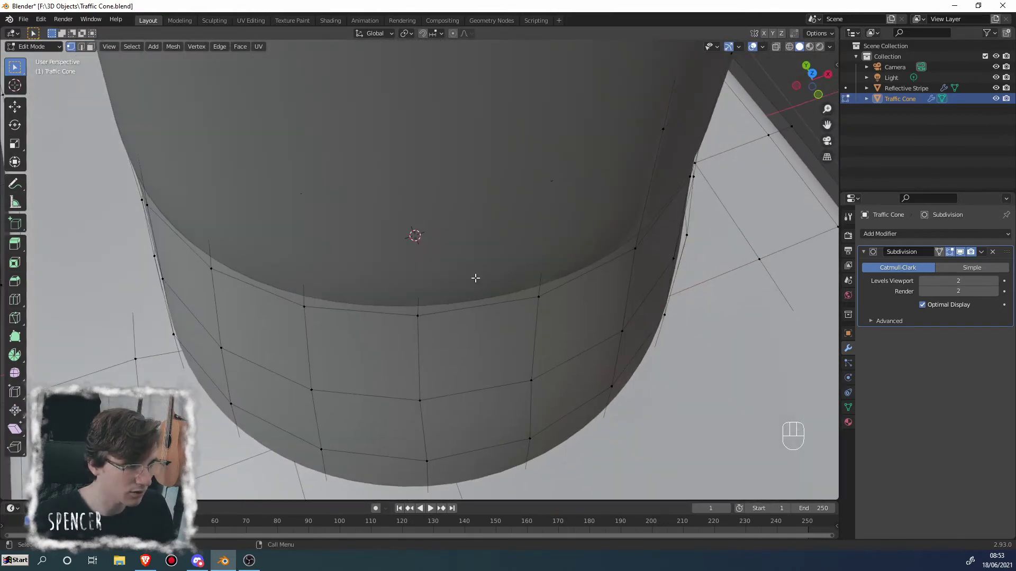
middle_drag(474, 278, 530, 272)
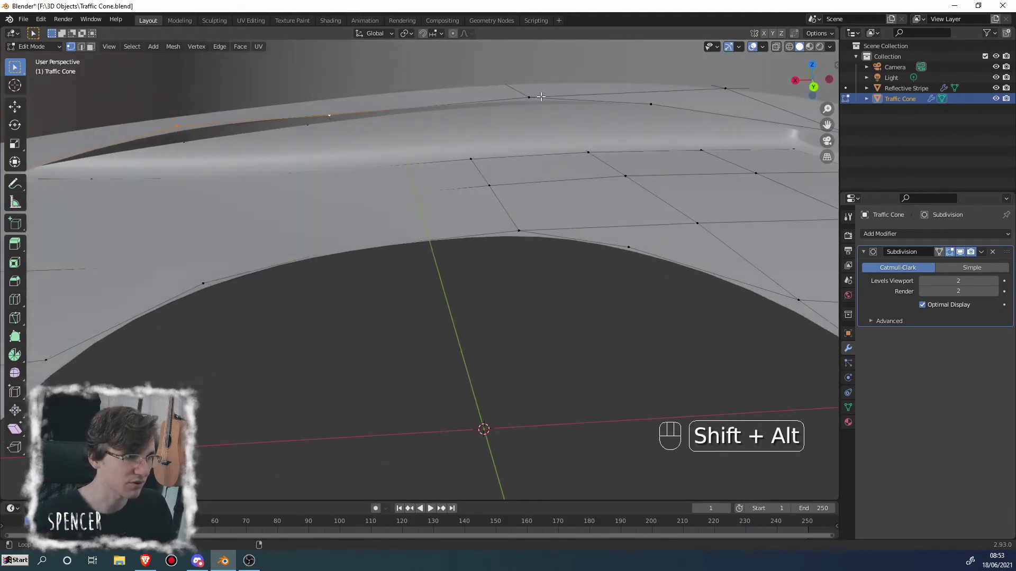
middle_drag(654, 109, 613, 296)
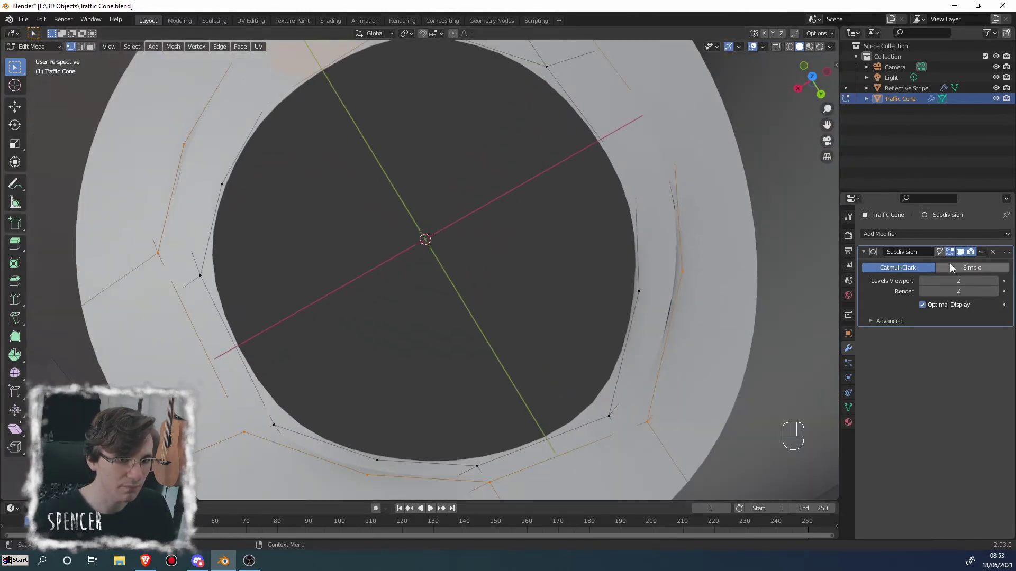
middle_drag(582, 233, 487, 263)
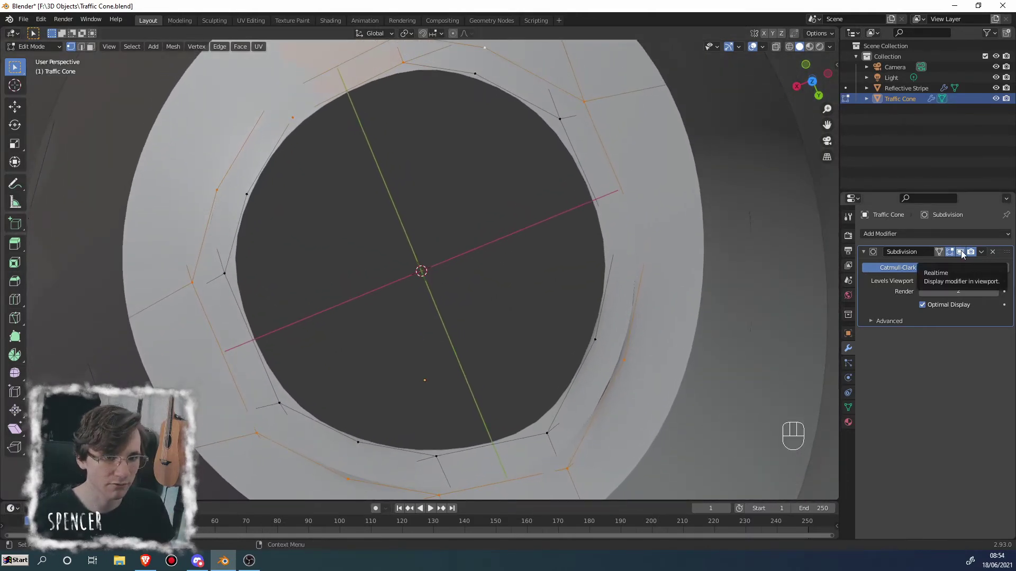
Step: Hide the Subdivision modifier in the viewport and deselect the stray strip of base faces, keeping only the upper hole edge selected
click(961, 252)
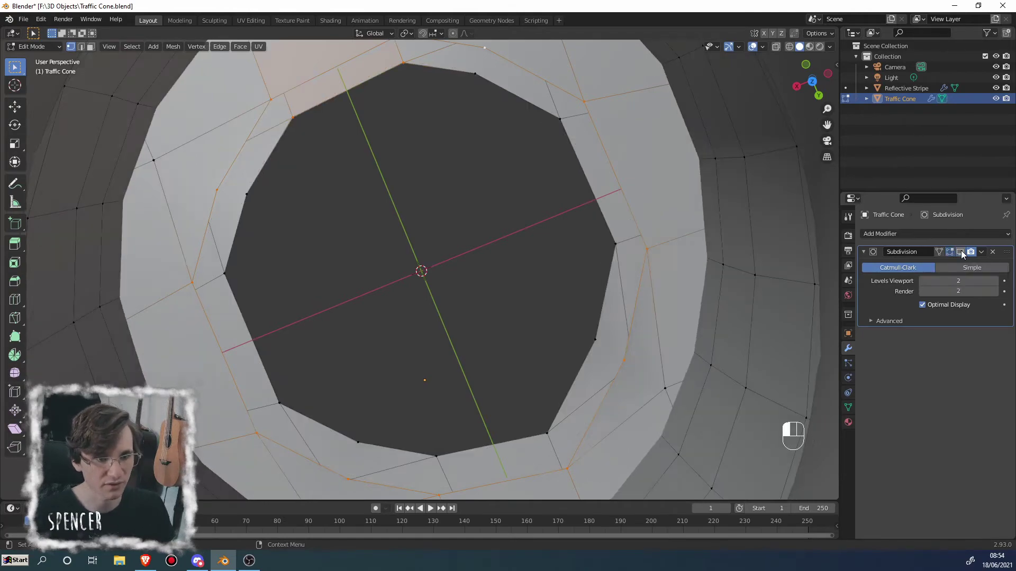
middle_drag(524, 191, 297, 409)
scroll(298, 409, down, 1)
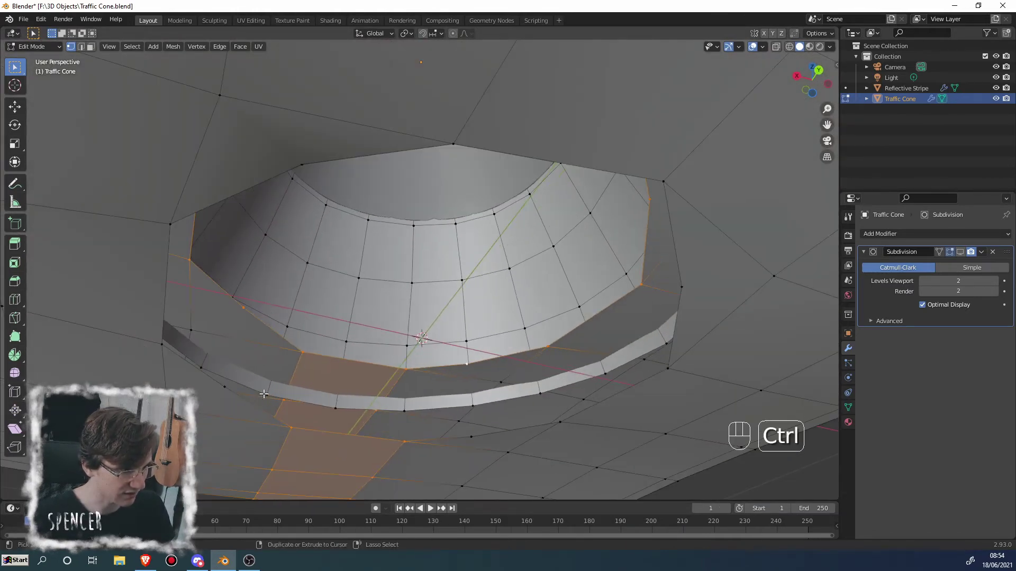
ctrl+drag(264, 387, 427, 496)
middle_drag(427, 496, 347, 440)
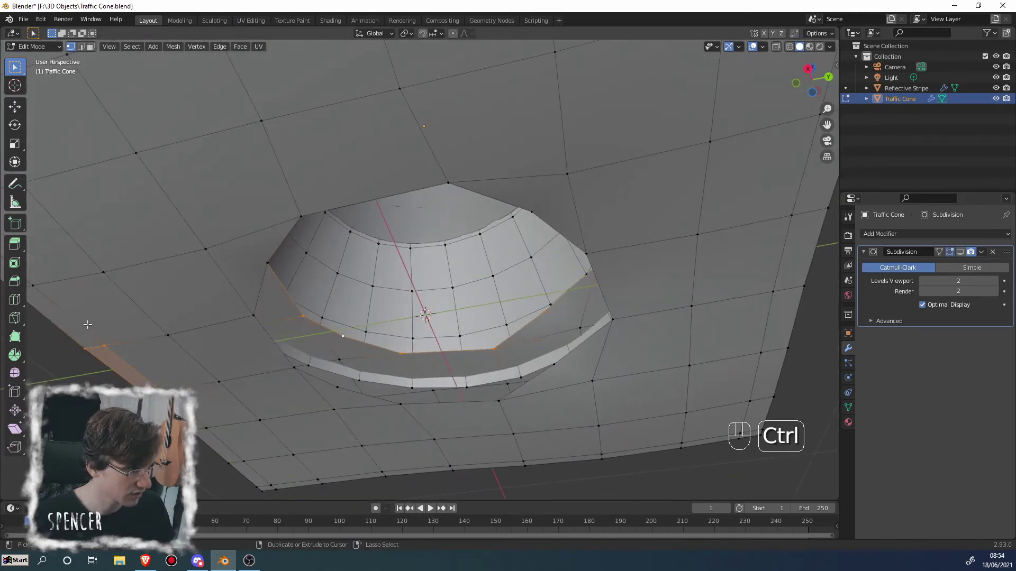
ctrl+drag(144, 396, 175, 402)
middle_drag(175, 402, 239, 456)
scroll(239, 456, down, 2)
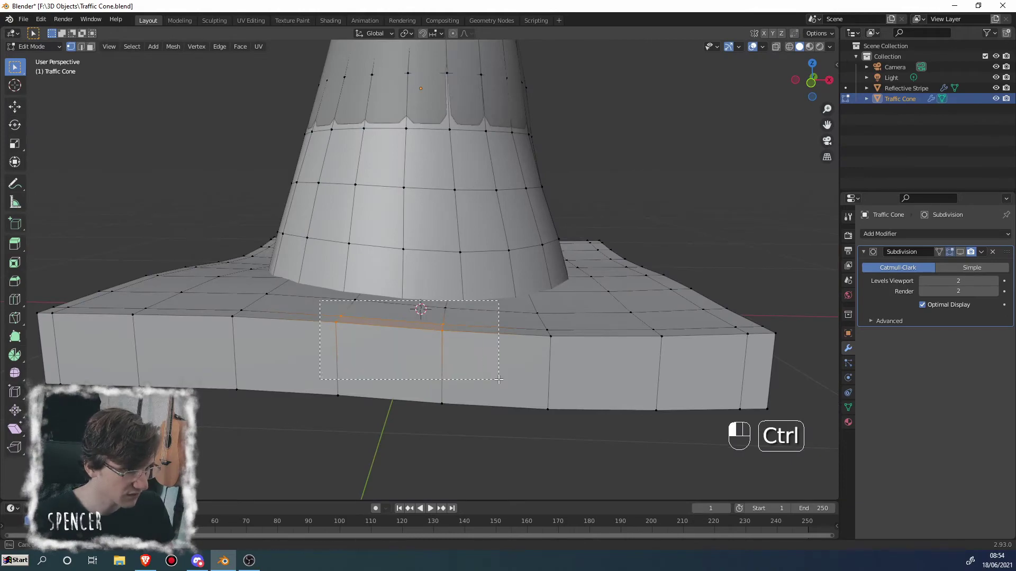
ctrl+drag(499, 380, 498, 379)
Step: Add the edge vertices around the hole in the base's lower layer to the selection
middle_drag(499, 380, 373, 208)
scroll(339, 300, up, 2)
key(KP_Decimal)
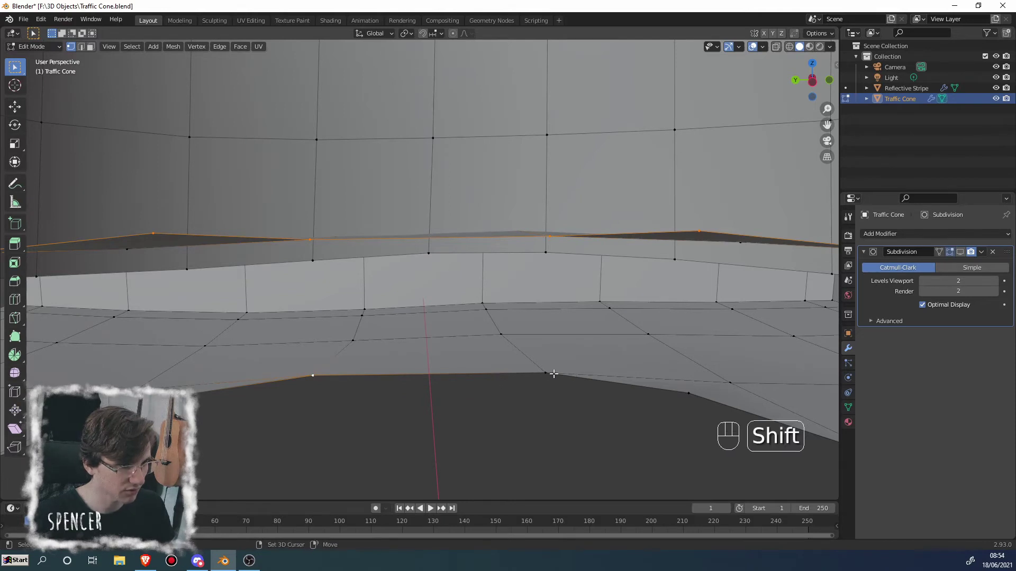
alt+shift+click(690, 394)
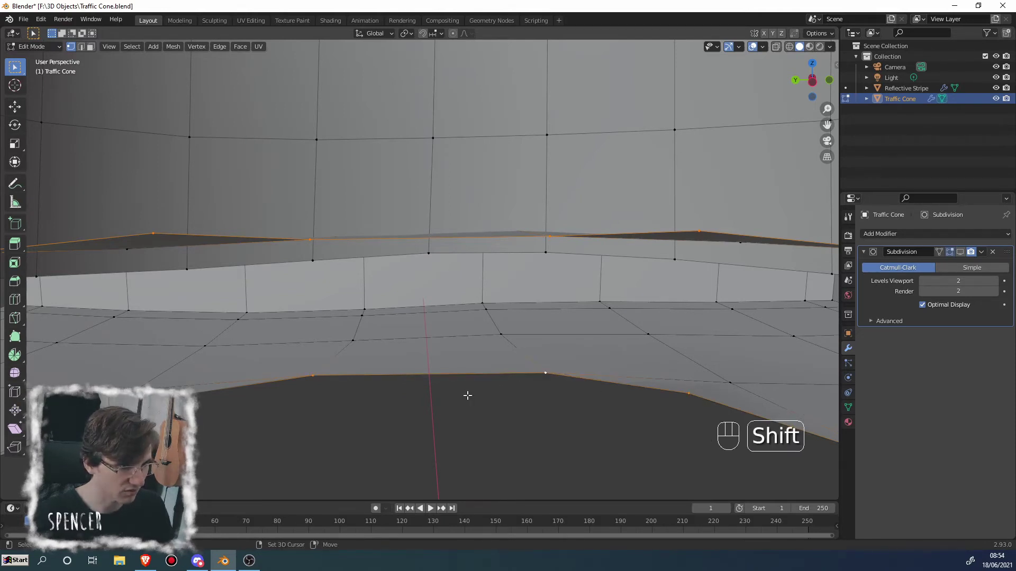
middle_drag(333, 392, 443, 412)
middle_drag(595, 357, 557, 265)
alt+shift+click(519, 236)
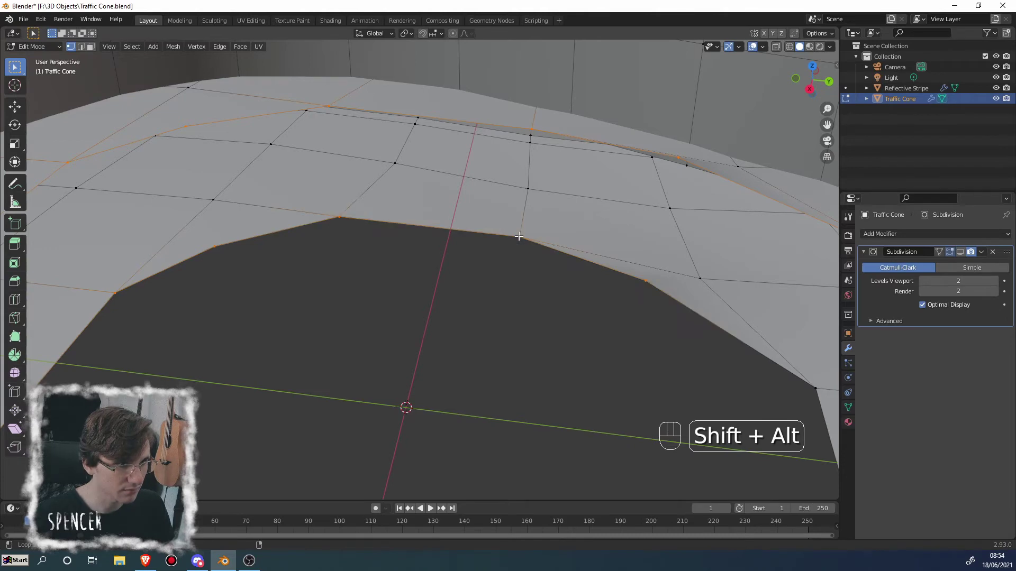
middle_drag(519, 236, 617, 264)
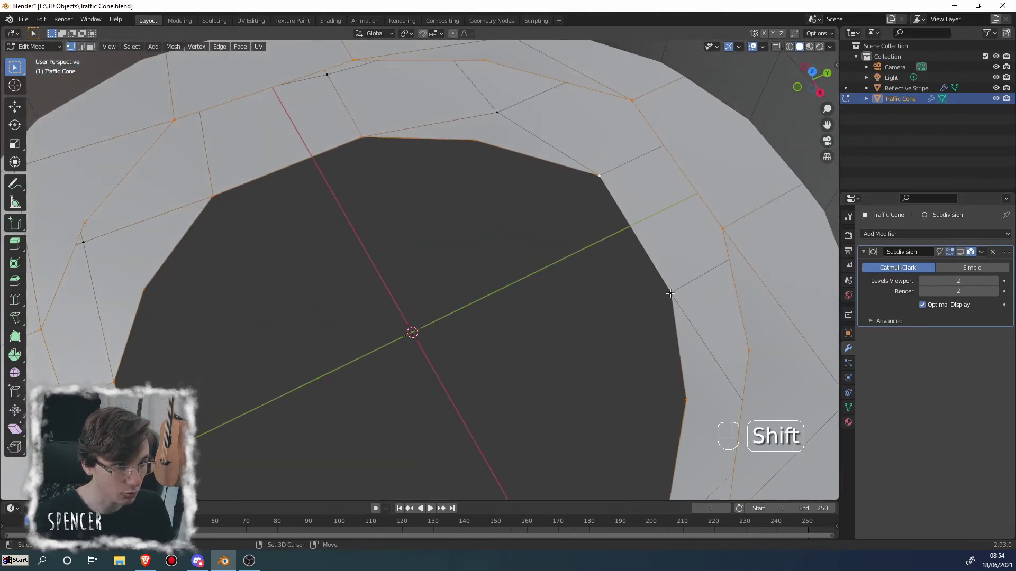
Step: Try merging the selected upper and lower hole edge vertices at their center, and undo the merge
middle_drag(670, 294, 676, 166)
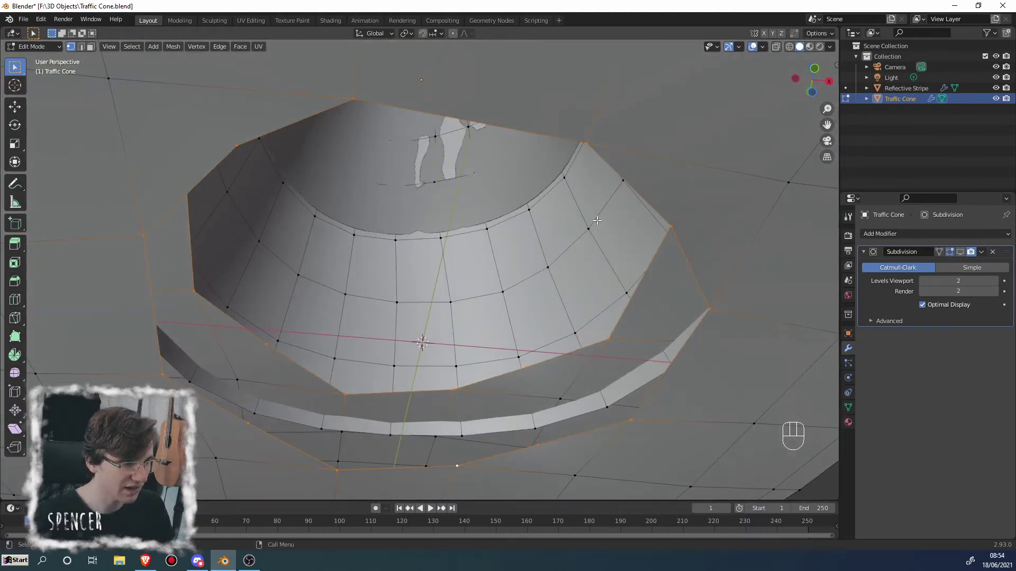
middle_drag(597, 220, 479, 468)
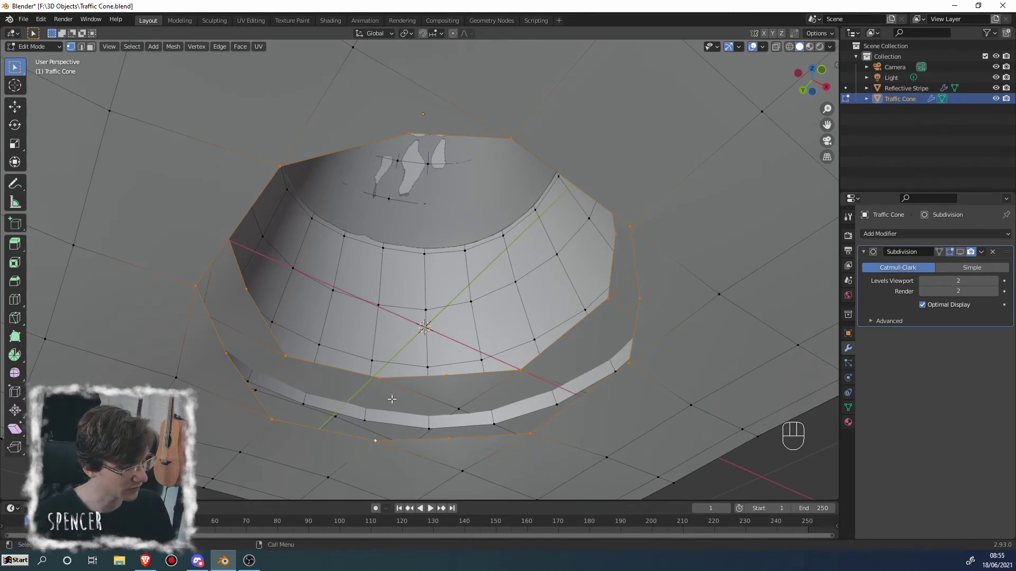
mouse_move(391, 399)
middle_down()
mouse_move(396, 365)
mouse_move(392, 393)
middle_up()
key(m)
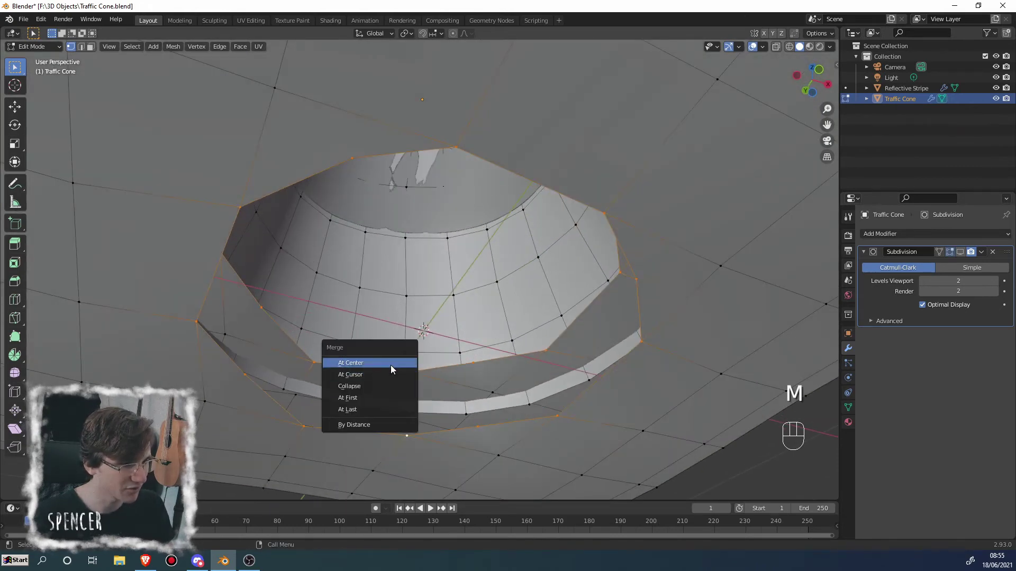
click(391, 365)
middle_drag(391, 365, 440, 380)
key(ctrl+z)
Step: Try merging the selected hole edge vertices by distance
key(F3)
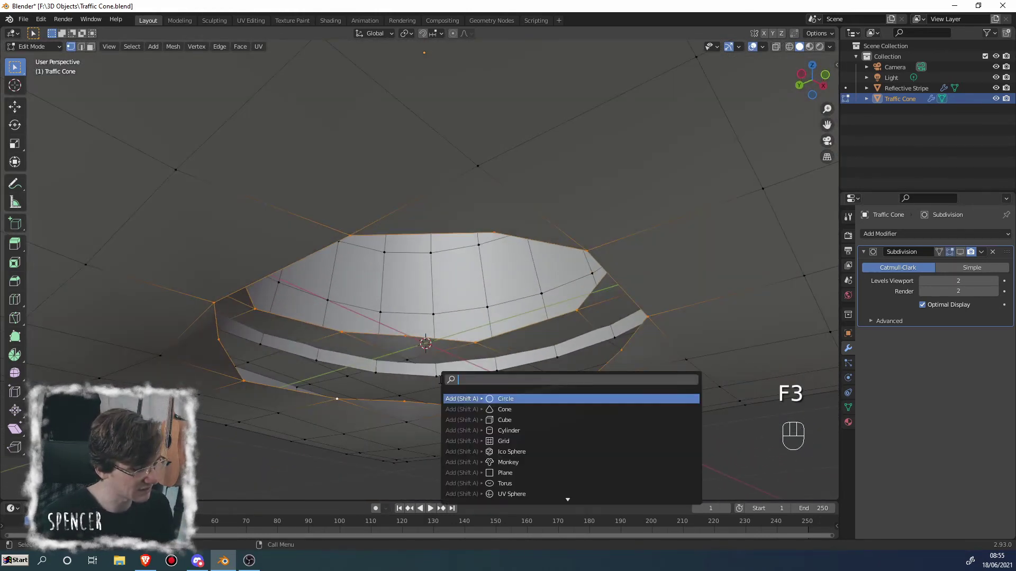
text(dist)
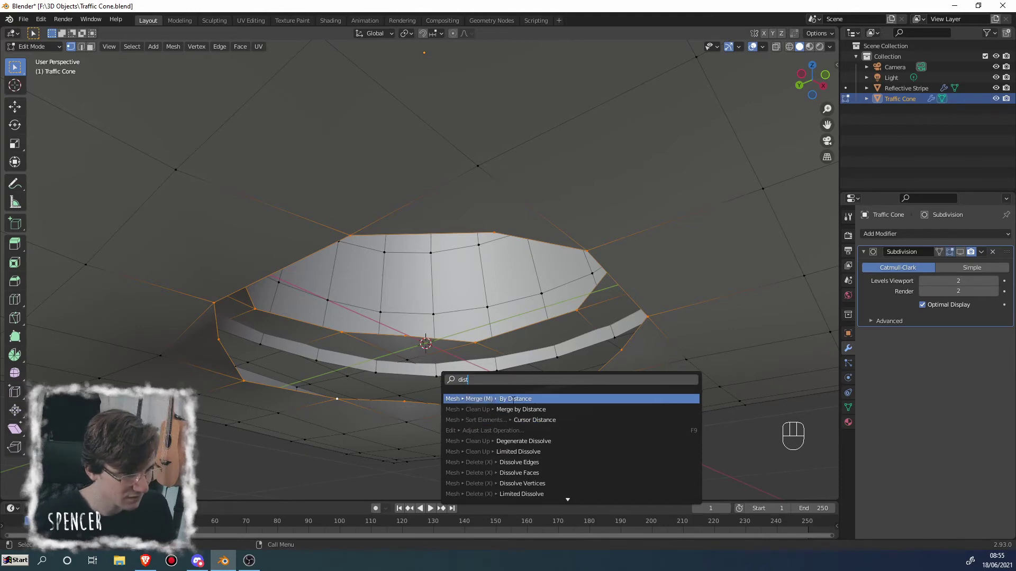
key(Return)
mouse_move(143, 471)
mouse_down()
mouse_move(182, 472)
mouse_move(142, 472)
mouse_up()
middle_drag(461, 328, 433, 316)
Step: Try to bridge the two hole edge loops, look through the edge operations, and undo the last change
key(F3)
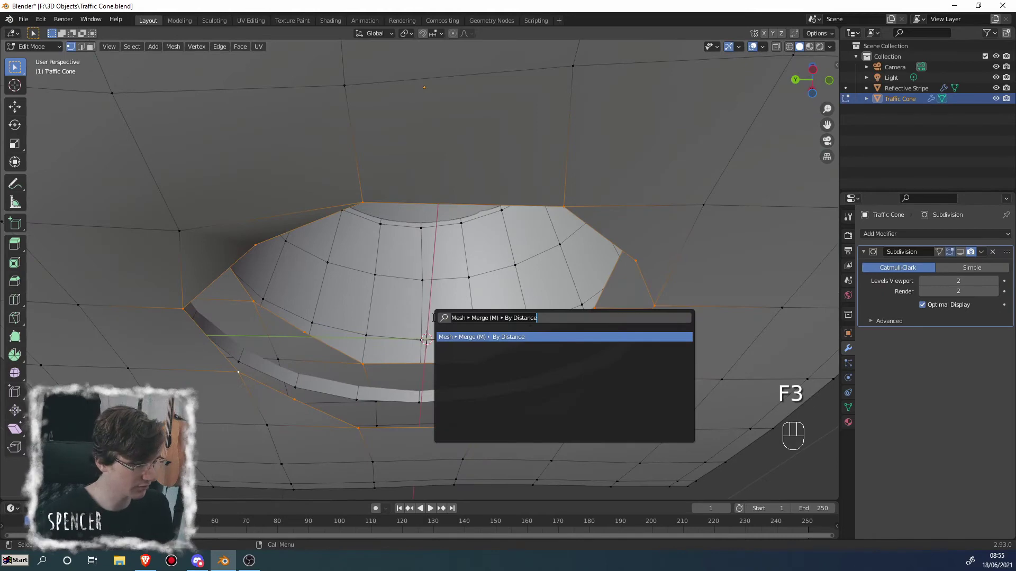
text(bridge)
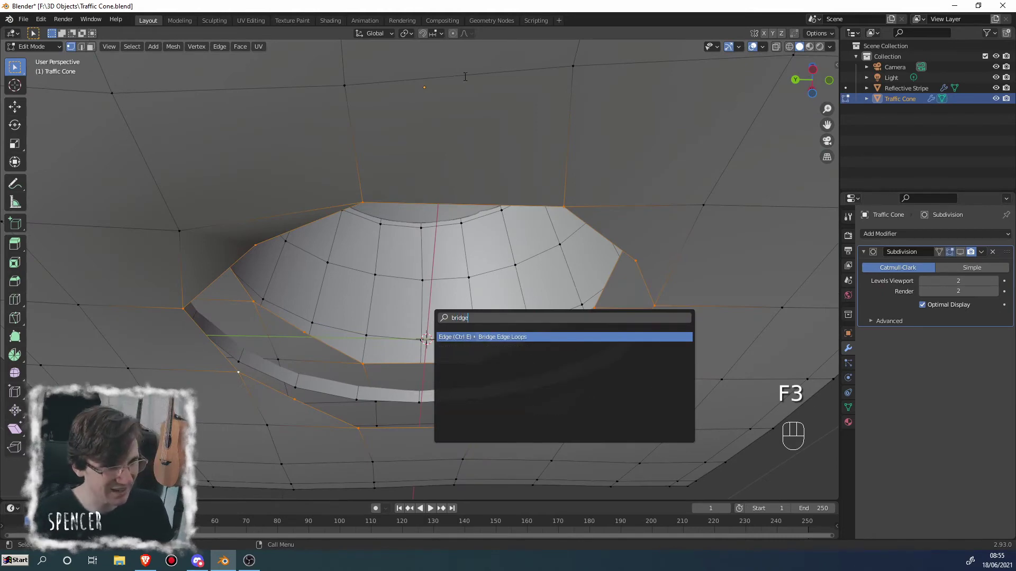
key(Return)
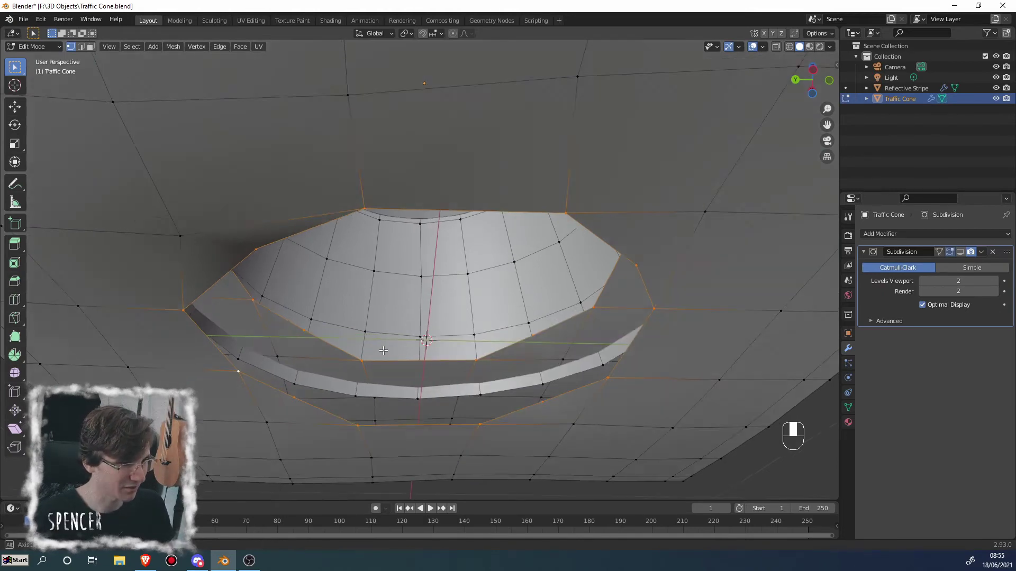
middle_drag(364, 341, 383, 328)
key(ctrl+e)
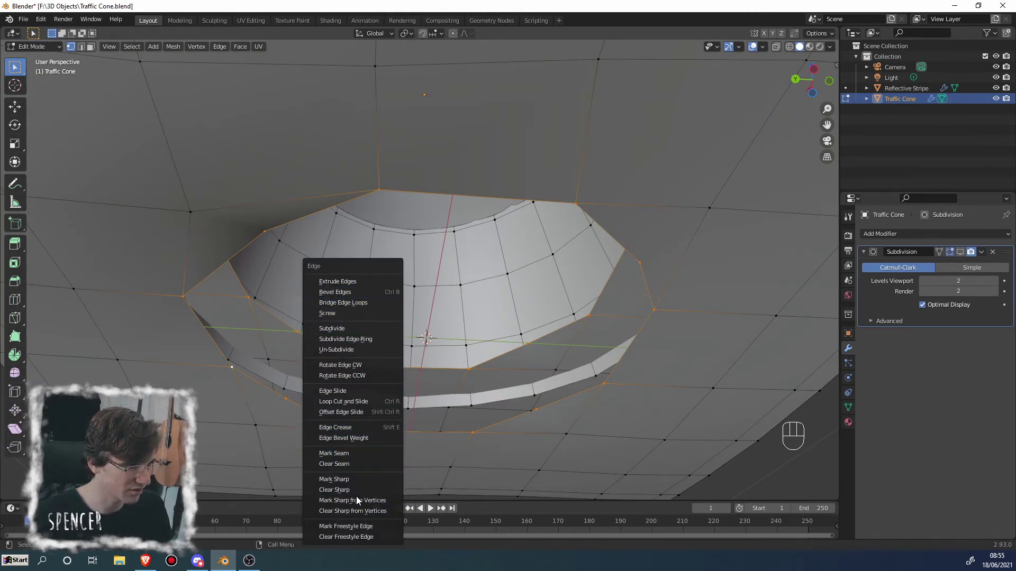
key(Escape)
key(ctrl+z)
Step: Connect the upper and lower hole edges of the base with Bridge Edge Loops
key(F3)
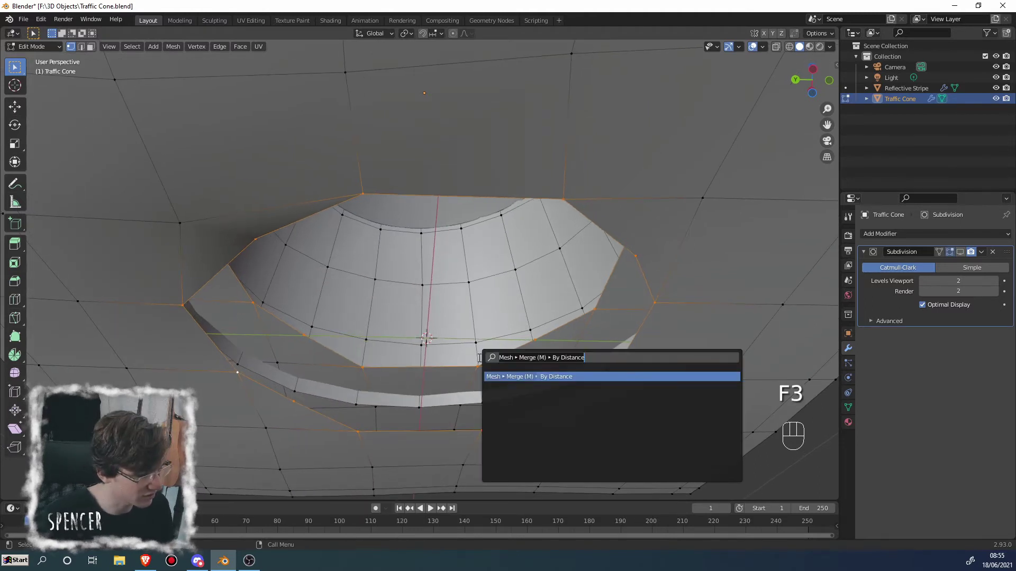
text(bridge)
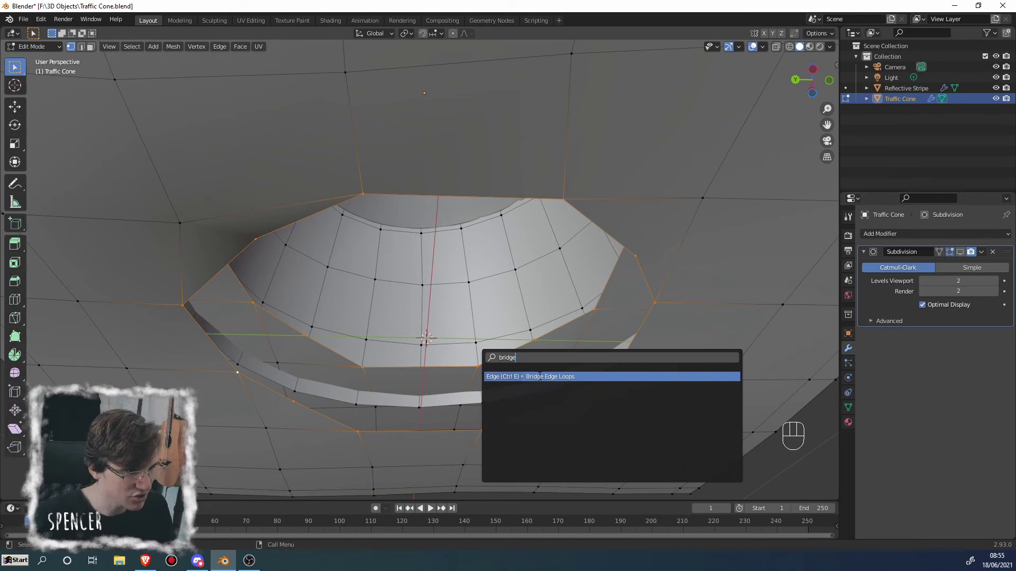
click(540, 377)
middle_drag(534, 370, 539, 336)
scroll(518, 339, down, 3)
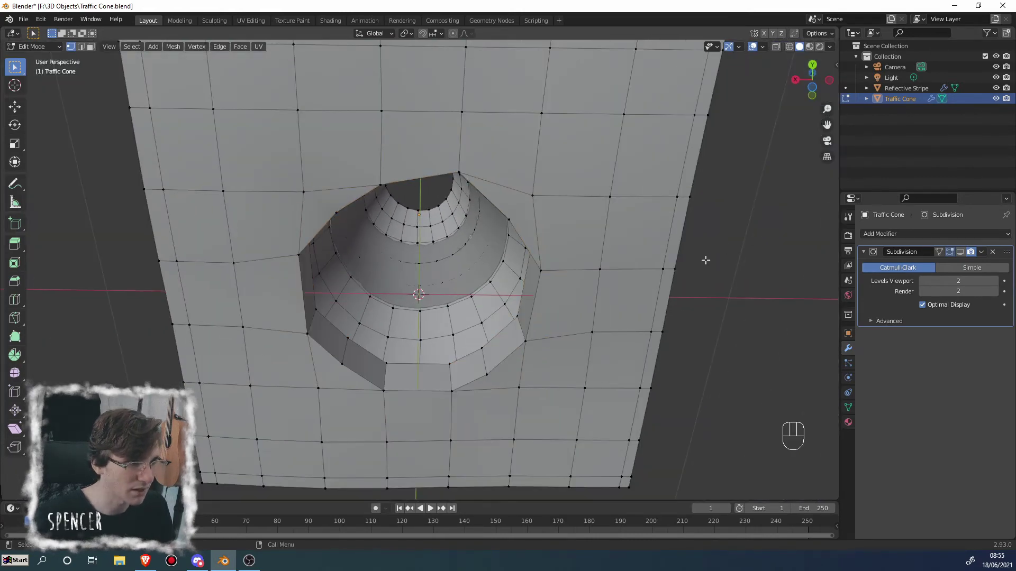
Step: Return the traffic cone to Object Mode and show its Subdivision modifier in the viewport again
middle_drag(703, 256, 579, 347)
key(Tab)
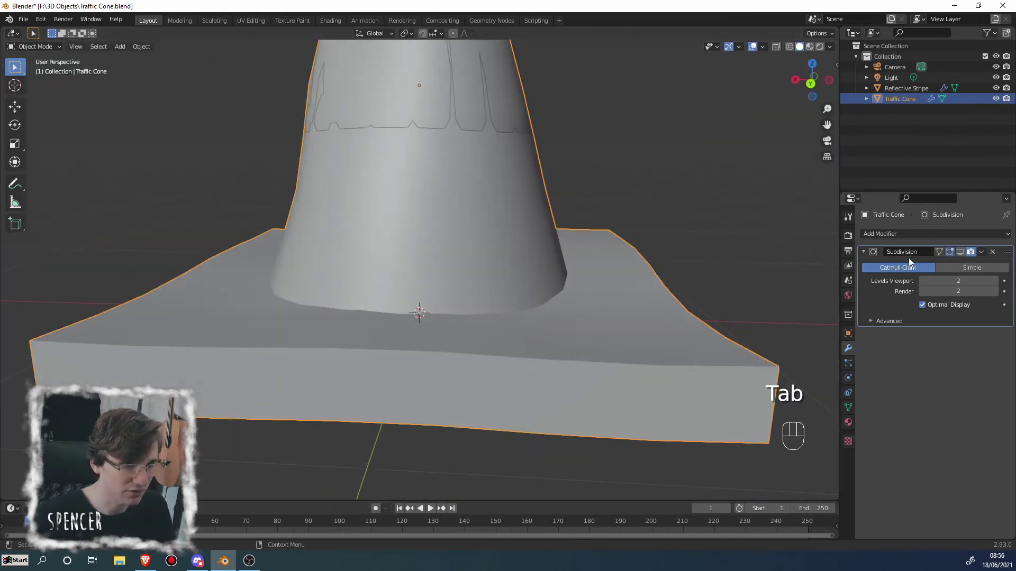
click(959, 252)
middle_drag(529, 296, 517, 138)
key(Tab)
key(Tab)
key(Tab)
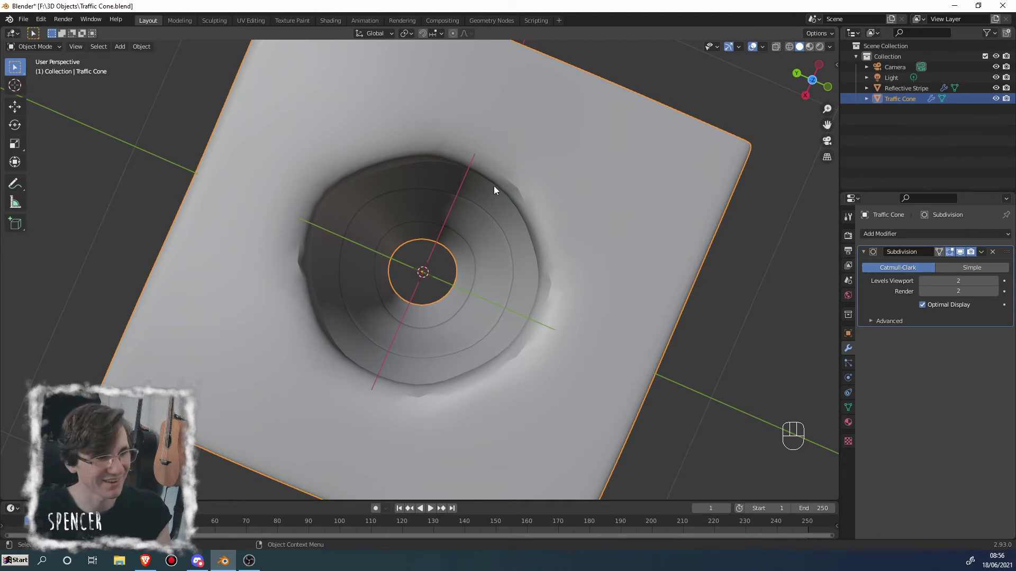
Step: Examine the smoothed hole under the base, the mesh's normals settings, and the cone's outer surface
middle_drag(509, 188, 424, 237)
scroll(448, 244, up, 3)
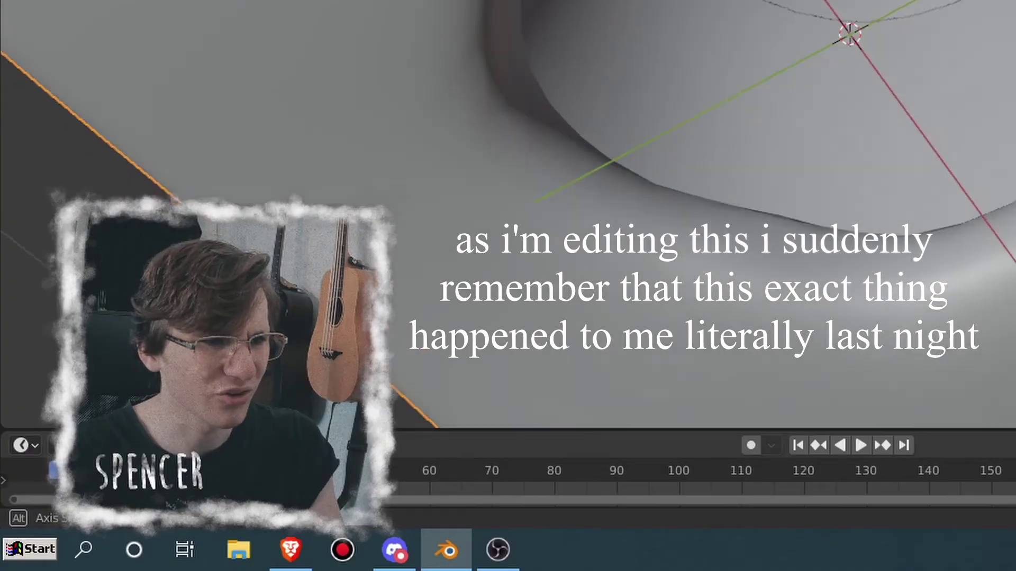
middle_drag(849, 11, 778, 31)
middle_drag(778, 191, 656, 159)
scroll(656, 159, down, 4)
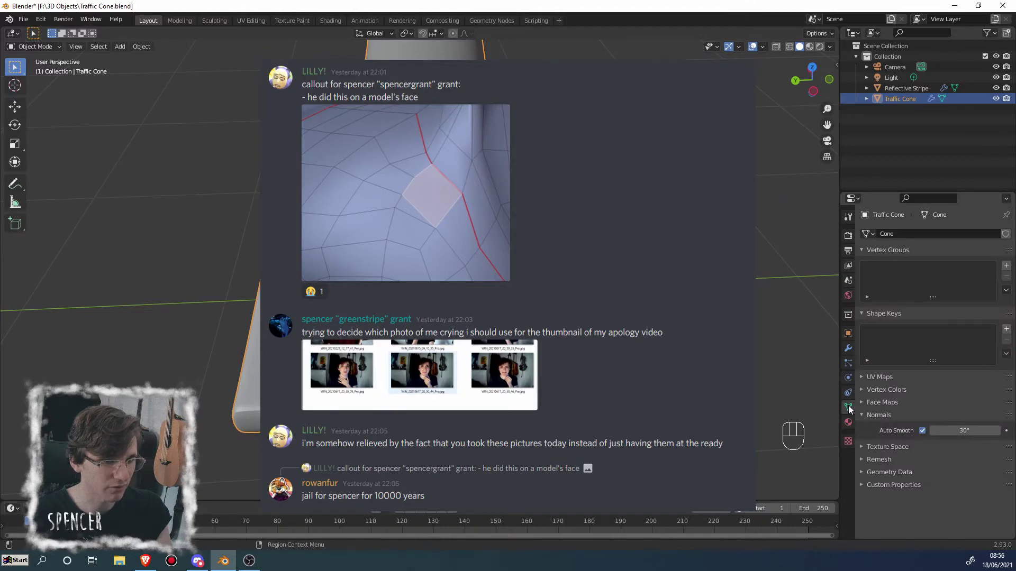
middle_drag(688, 296, 661, 354)
scroll(662, 355, up, 5)
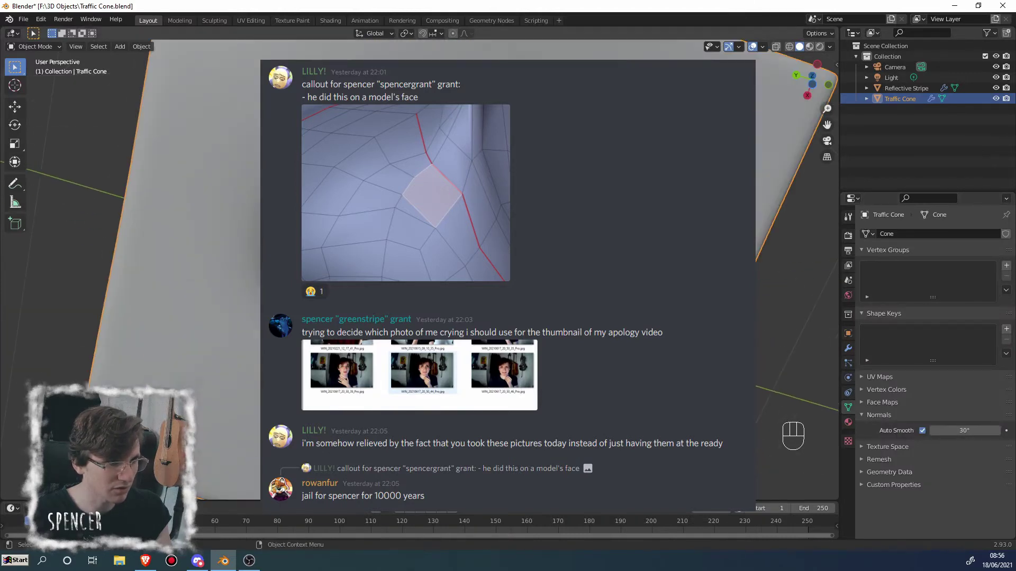
key(Tab)
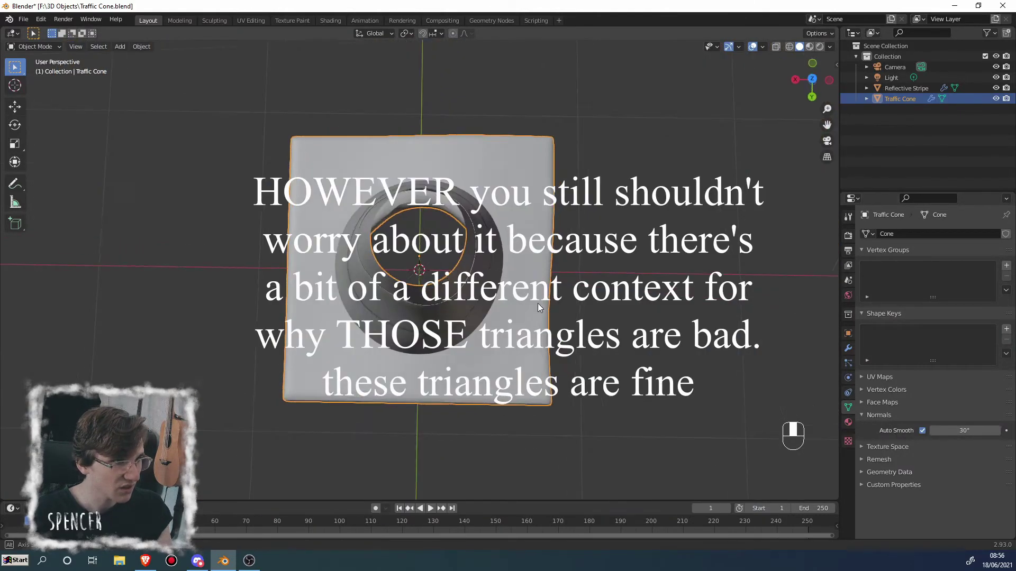
middle_drag(416, 225, 432, 176)
key(KP_5)
key(KP_5)
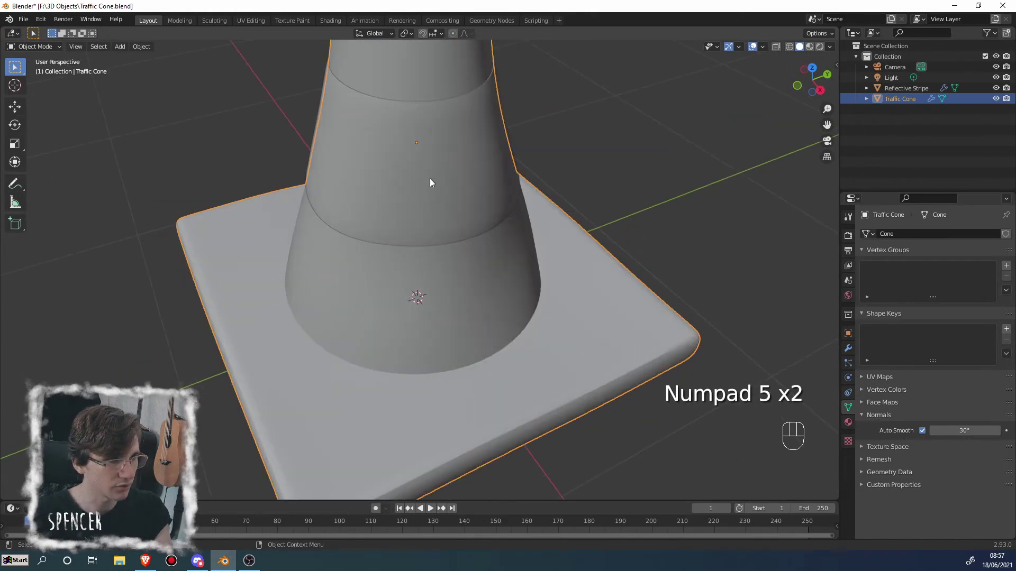
scroll(430, 178, down, 4)
Step: Add a Solidify modifier to the traffic cone and set its thickness to -0.02 m
click(422, 112)
click(455, 100)
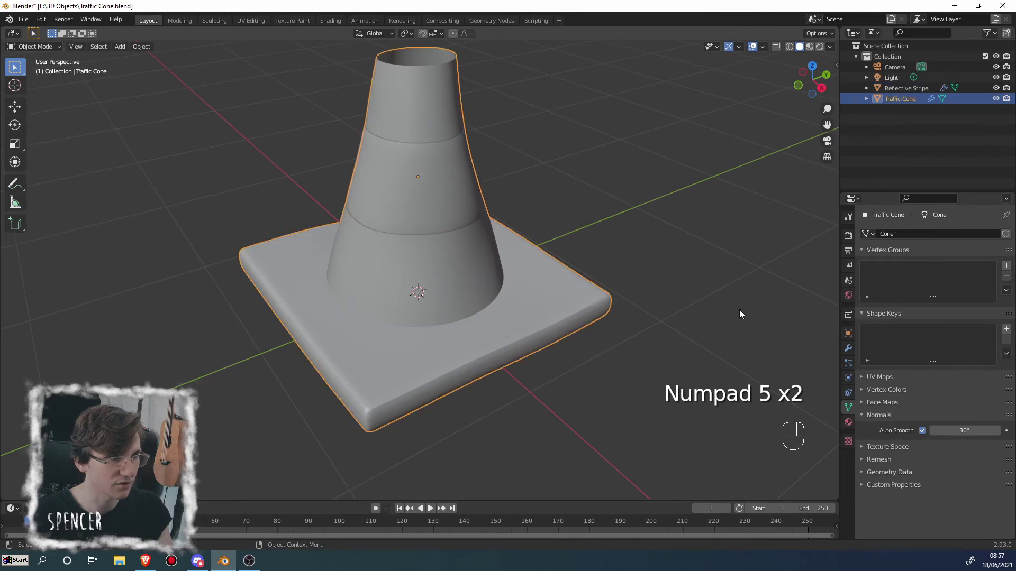
click(849, 351)
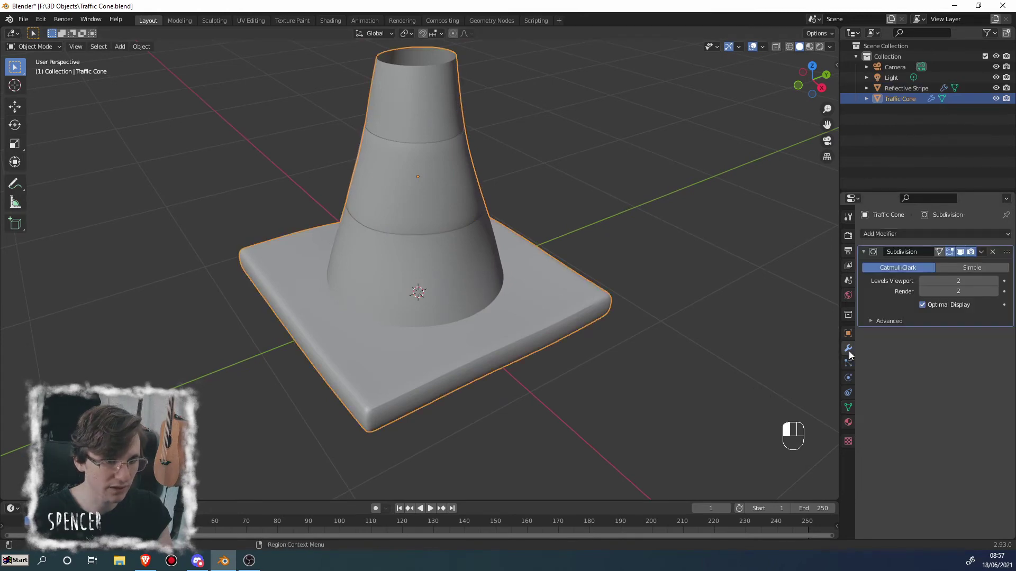
click(882, 236)
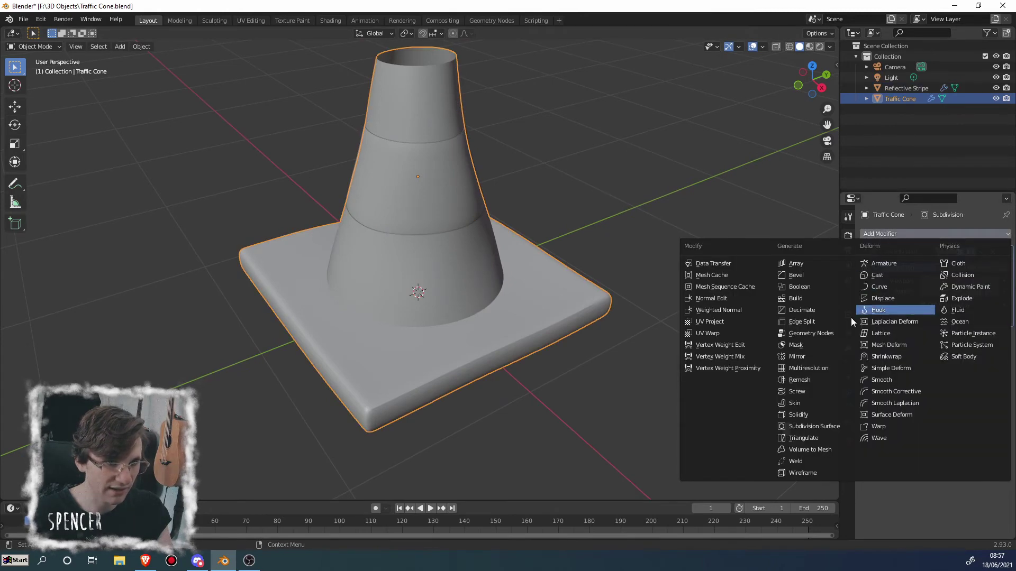
click(798, 414)
middle_drag(540, 212, 567, 215)
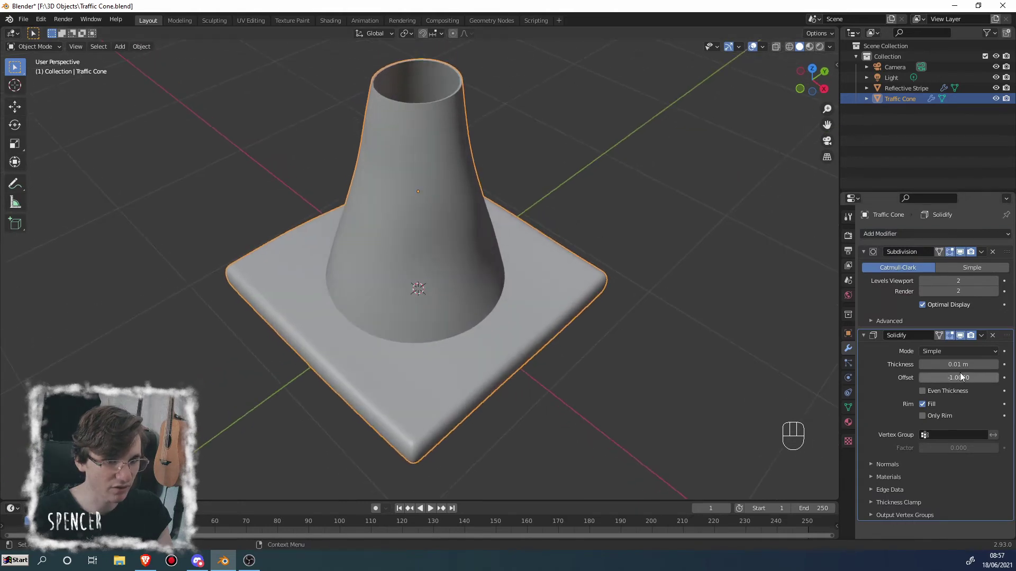
drag(959, 365, 941, 364)
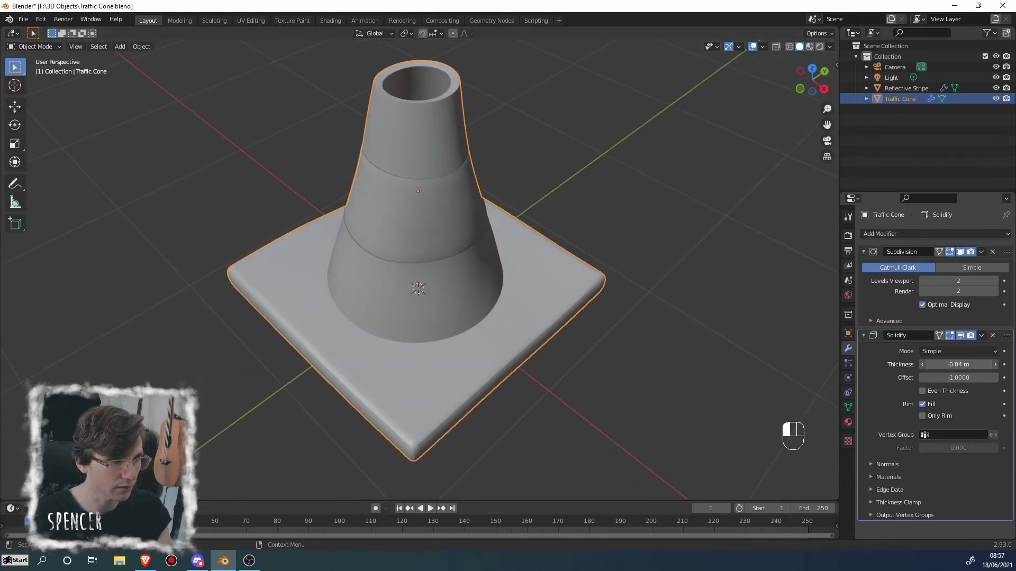
middle_drag(583, 245, 616, 271)
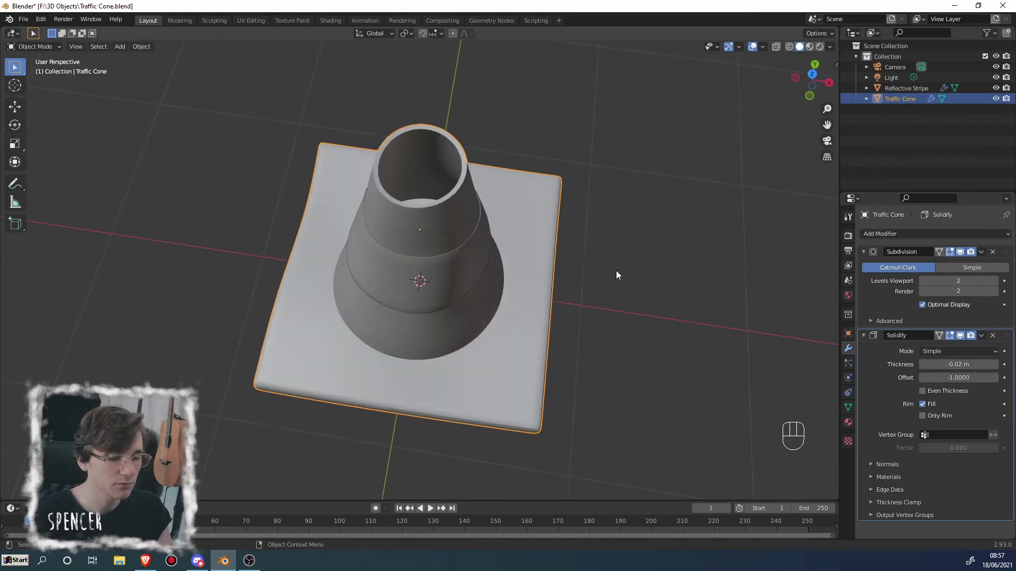
Step: Remove the Solidify modifier, undo the removal, and inspect the thickened hole beneath the base
click(992, 337)
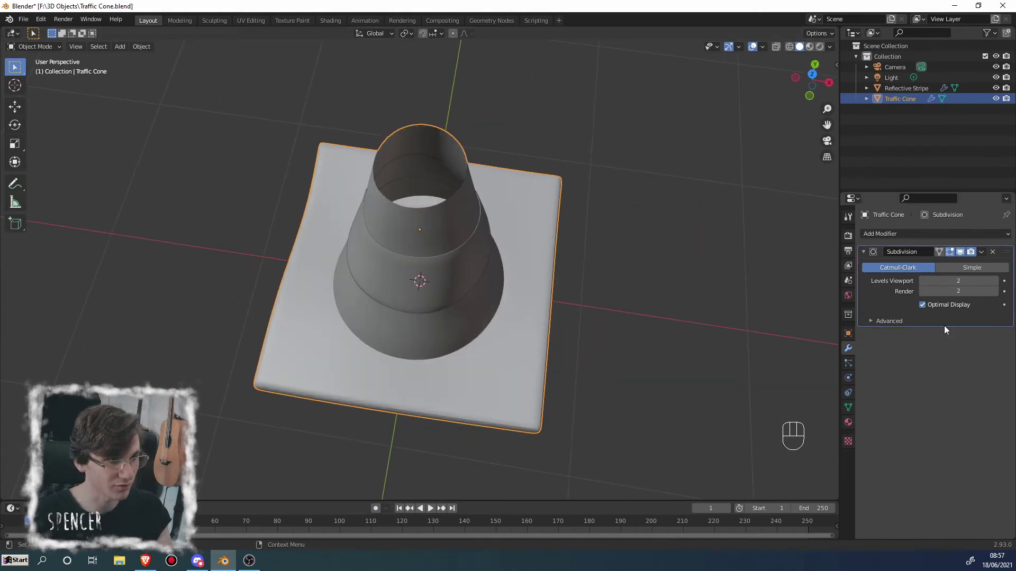
middle_drag(476, 233, 539, 212)
key(ctrl+z)
middle_drag(550, 329, 556, 238)
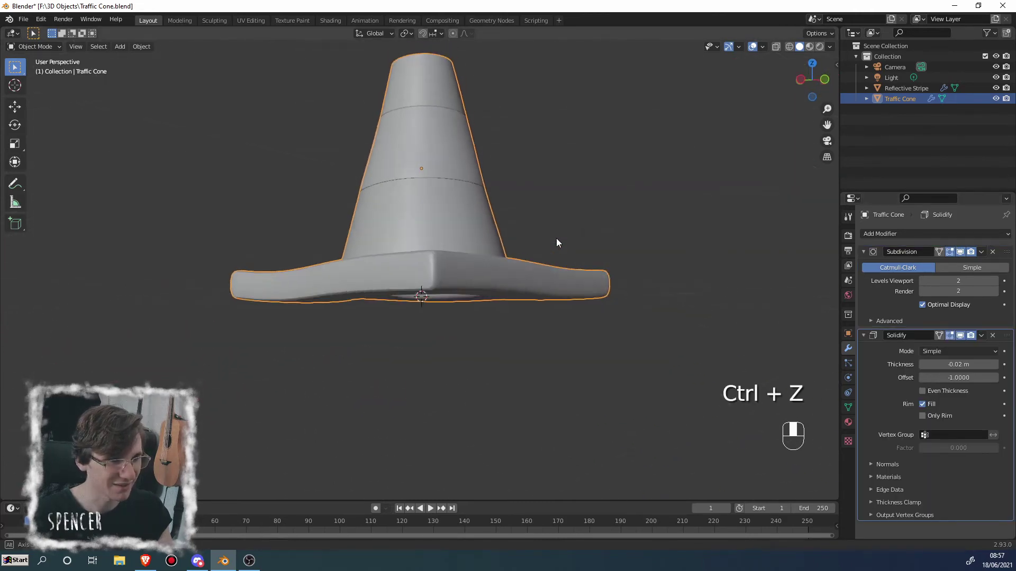
scroll(557, 238, up, 6)
middle_drag(508, 286, 511, 262)
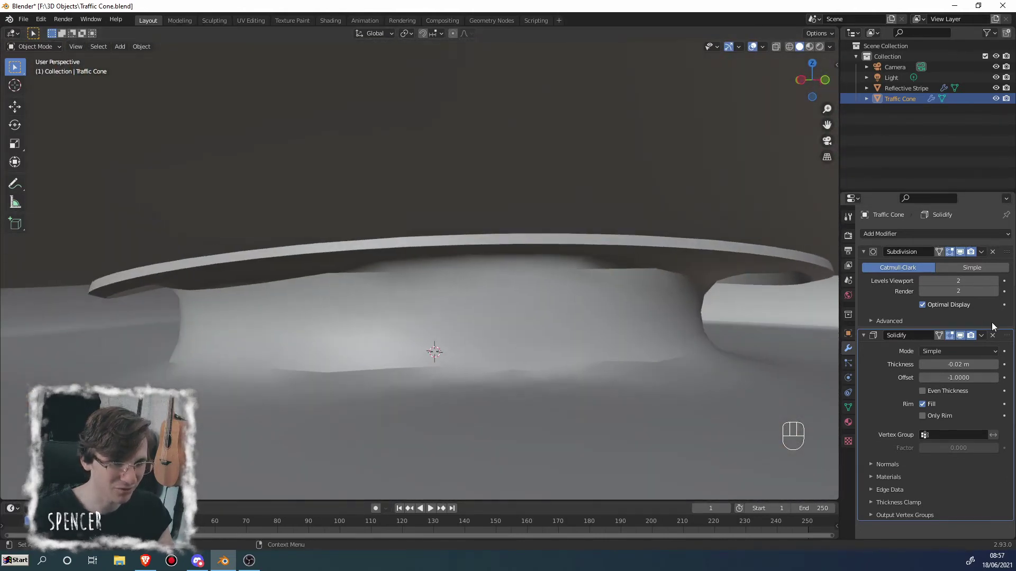
Step: Try a Solidify thickness of -0.17 m on the traffic cone and check the base's underside
drag(960, 364, 960, 364)
scroll(567, 246, down, 5)
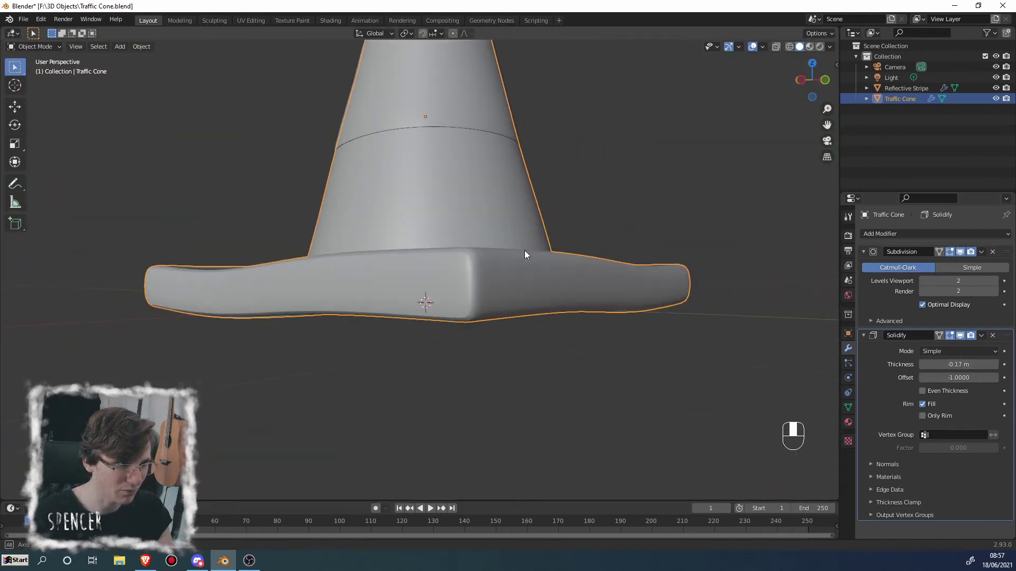
middle_drag(525, 249, 619, 288)
drag(960, 364, 954, 364)
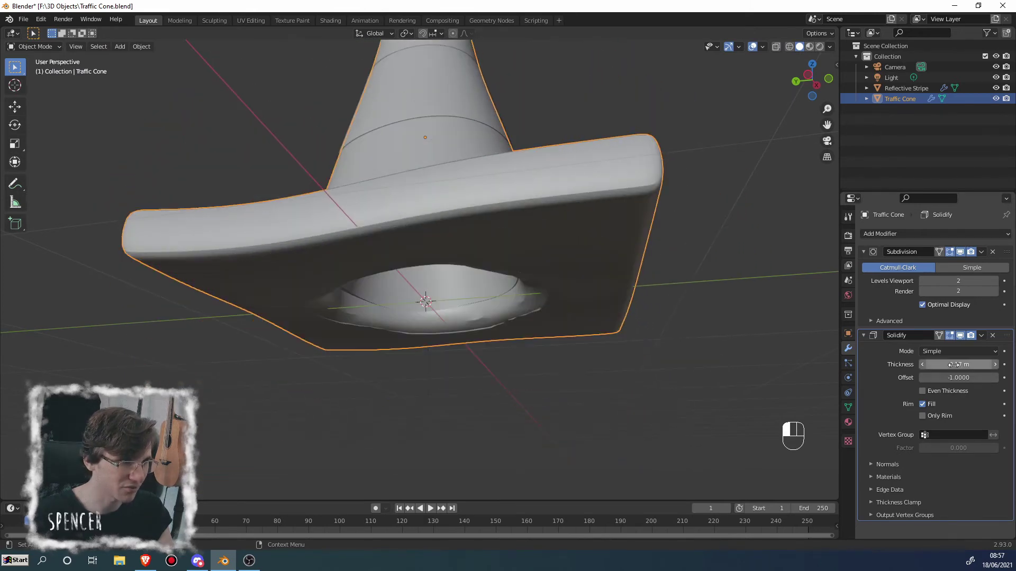
Step: Delete the Solidify modifier from the traffic cone, keeping only the Subdivision modifier
click(992, 336)
middle_drag(616, 224, 481, 263)
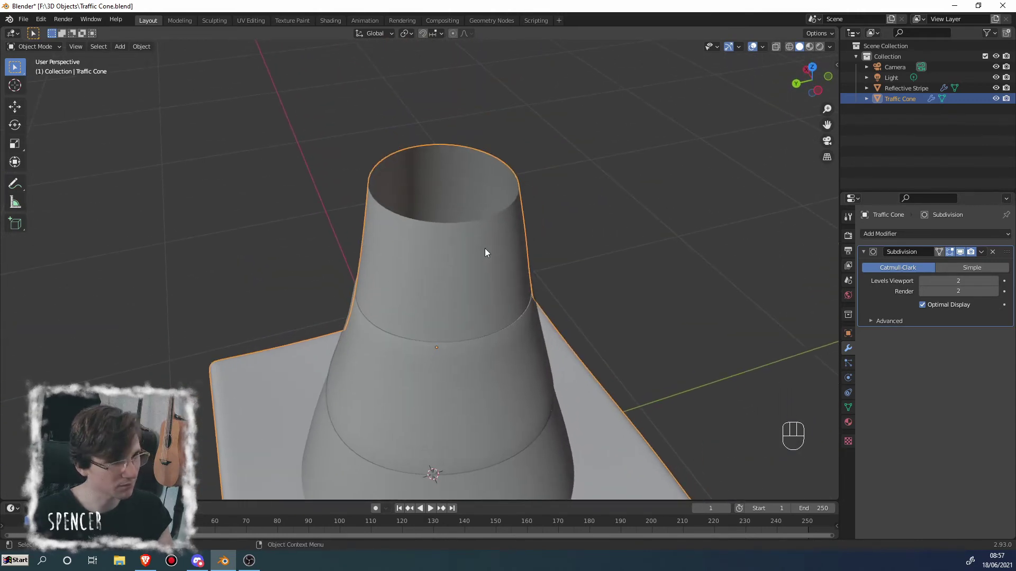
key(ctrl+z)
key(ctrl+shift+z)
Step: Compare the cone's mesh in Edit Mode with the Subdivision modifier hidden and shown, and toggle the Reflective Stripe's visibility
key(Tab)
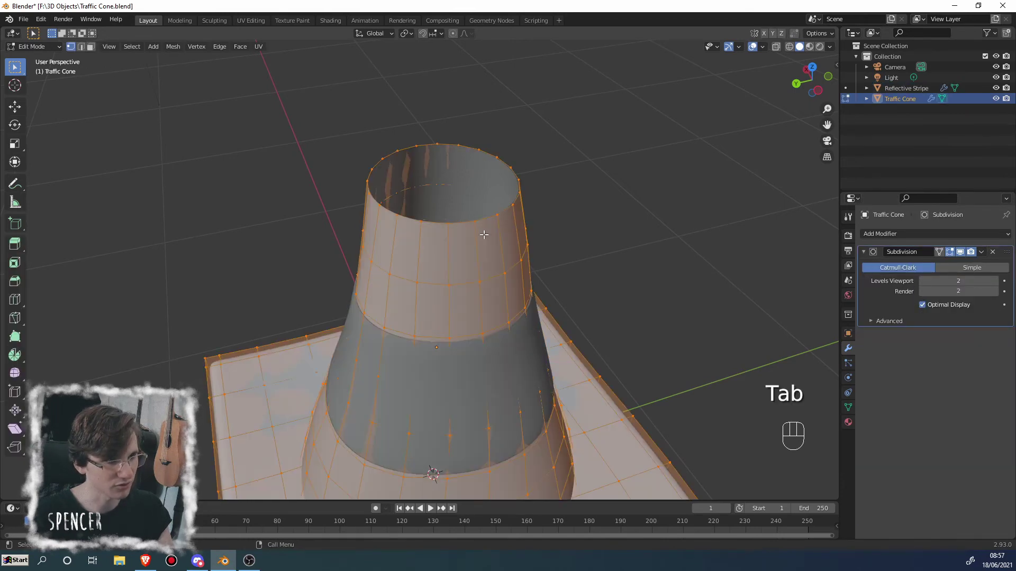
middle_drag(484, 234, 484, 255)
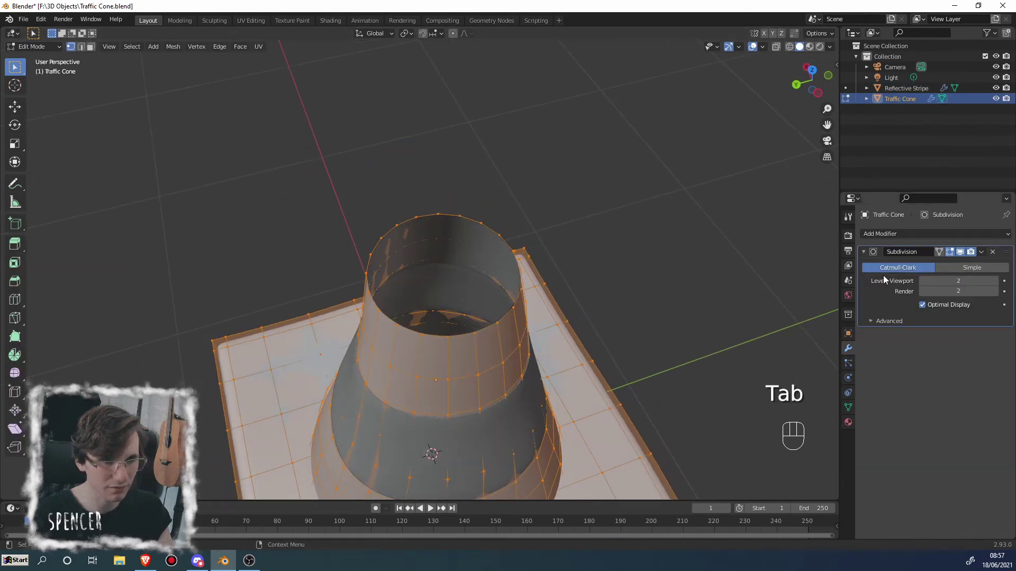
click(960, 252)
middle_drag(412, 275, 399, 205)
click(960, 251)
click(959, 252)
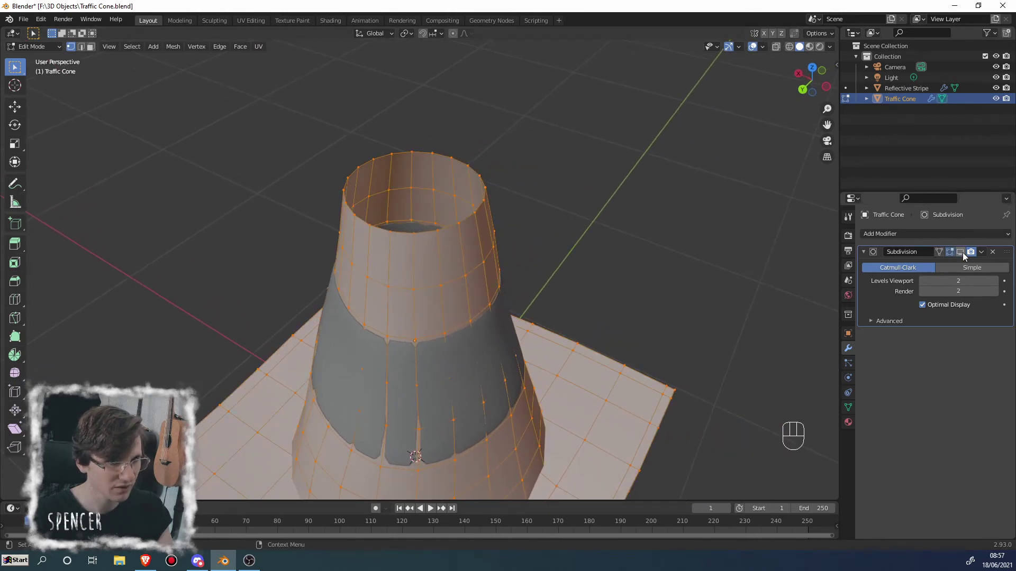
click(960, 252)
middle_drag(410, 152, 413, 211)
click(996, 88)
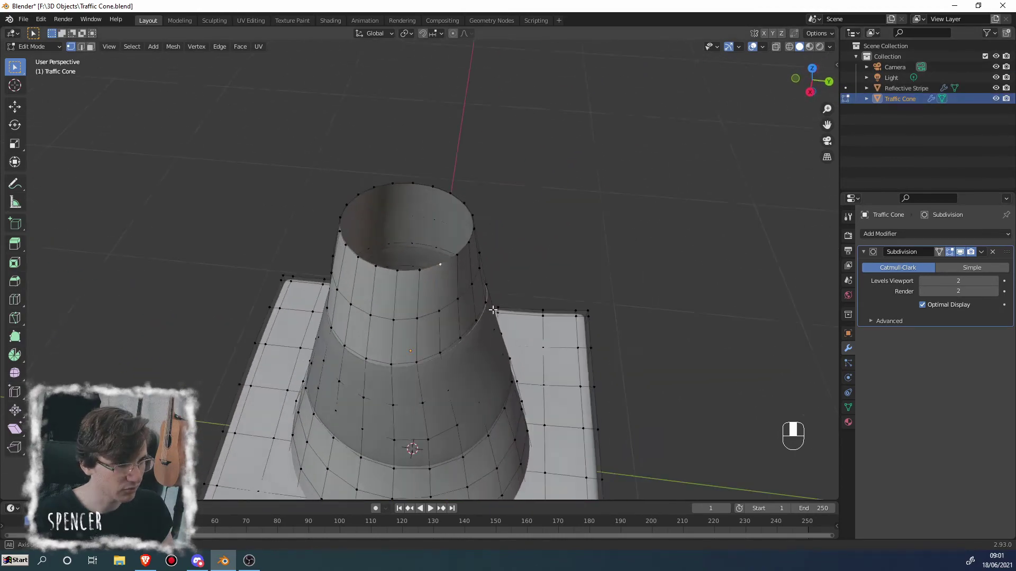
Step: Select the edge loop around the cone's open top and examine the opening from several angles
middle_drag(524, 317, 434, 298)
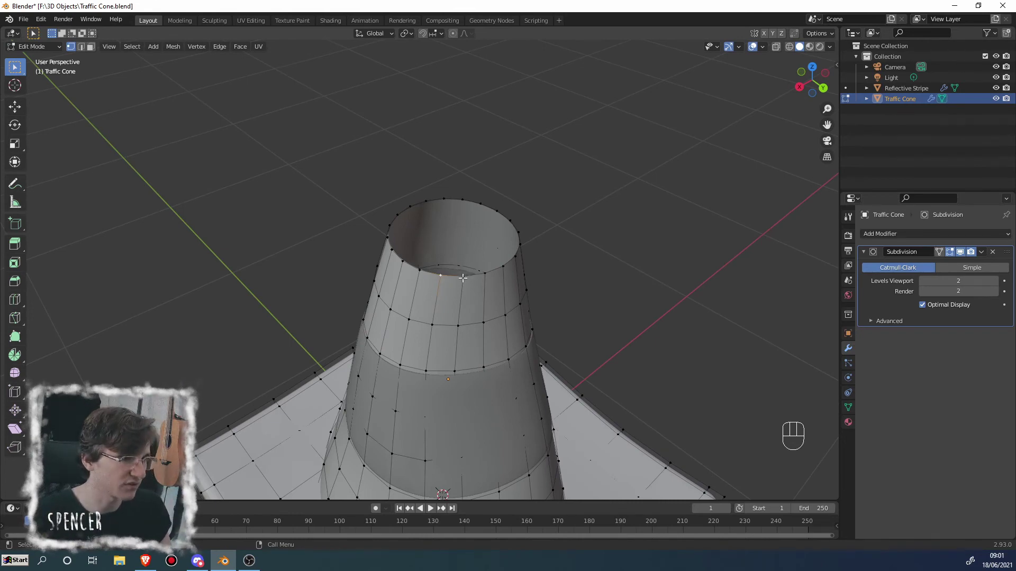
middle_drag(469, 281, 552, 284)
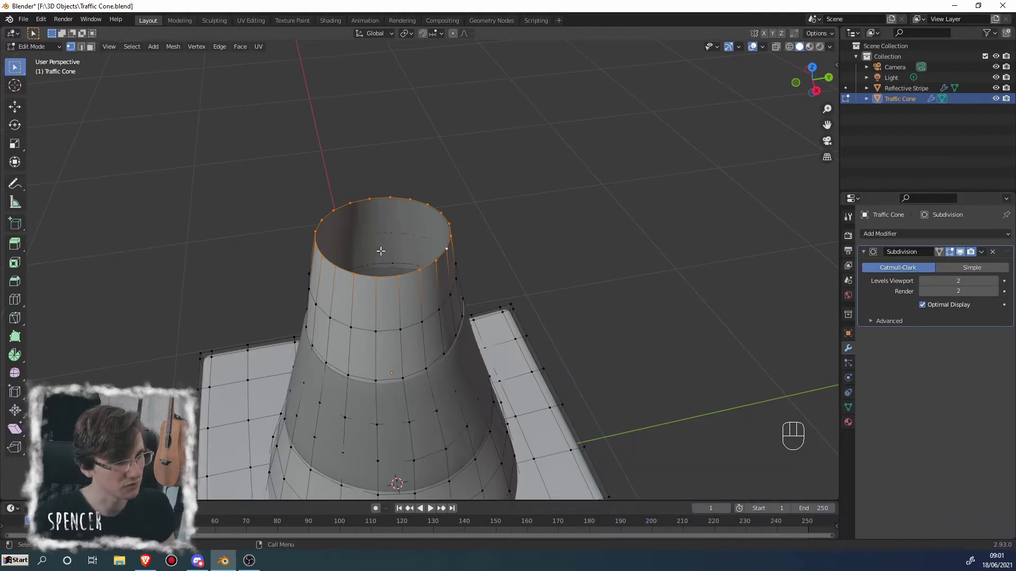
middle_drag(380, 251, 395, 232)
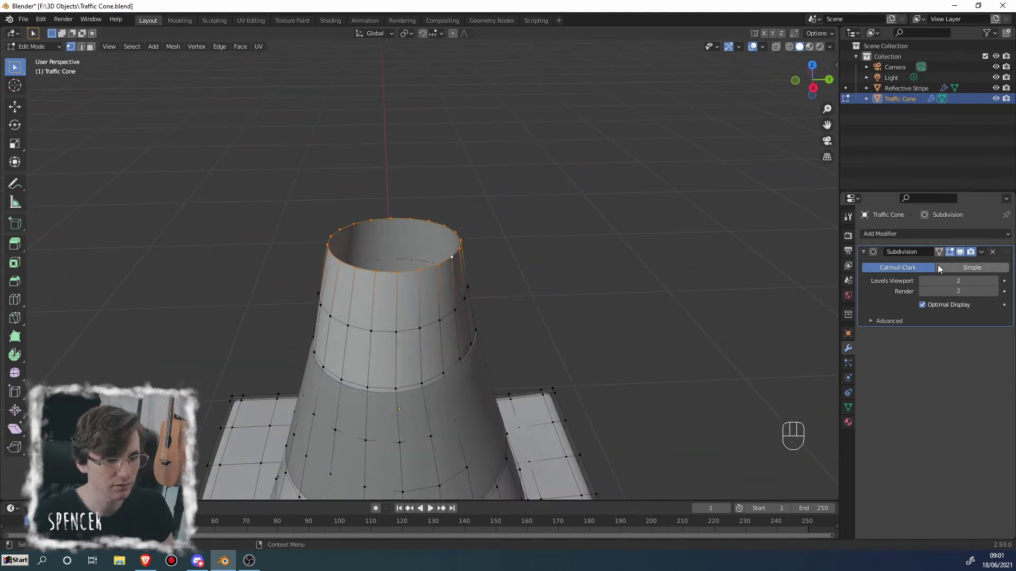
mouse_move(418, 275)
middle_down()
mouse_move(417, 301)
mouse_move(429, 288)
middle_up()
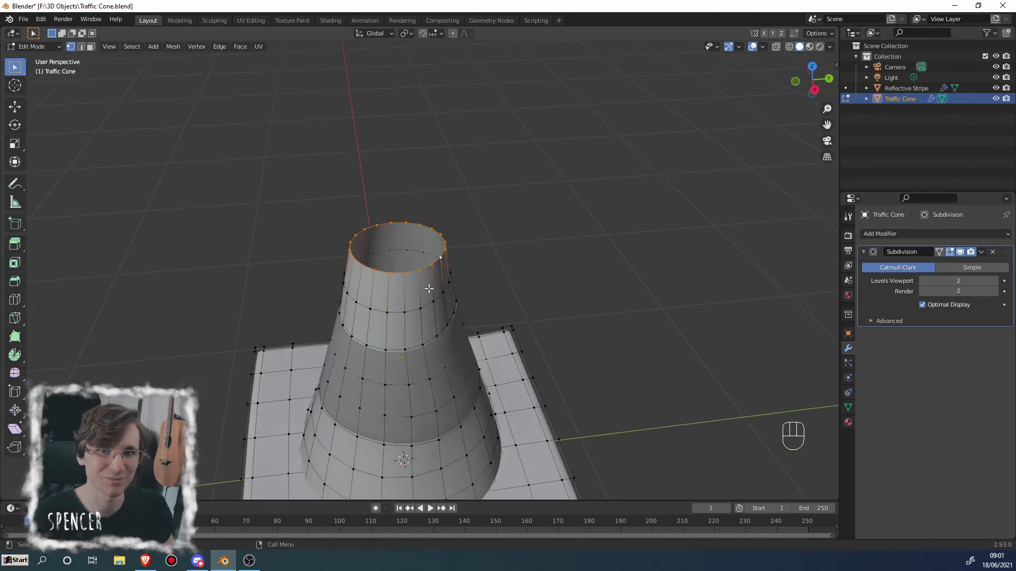
middle_drag(429, 288, 413, 272)
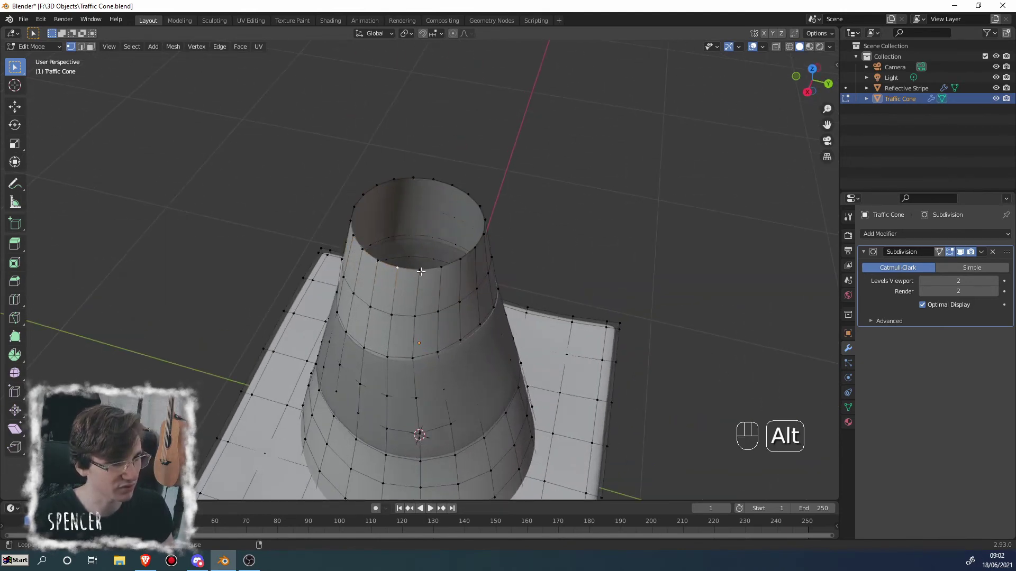
middle_drag(420, 272, 469, 292)
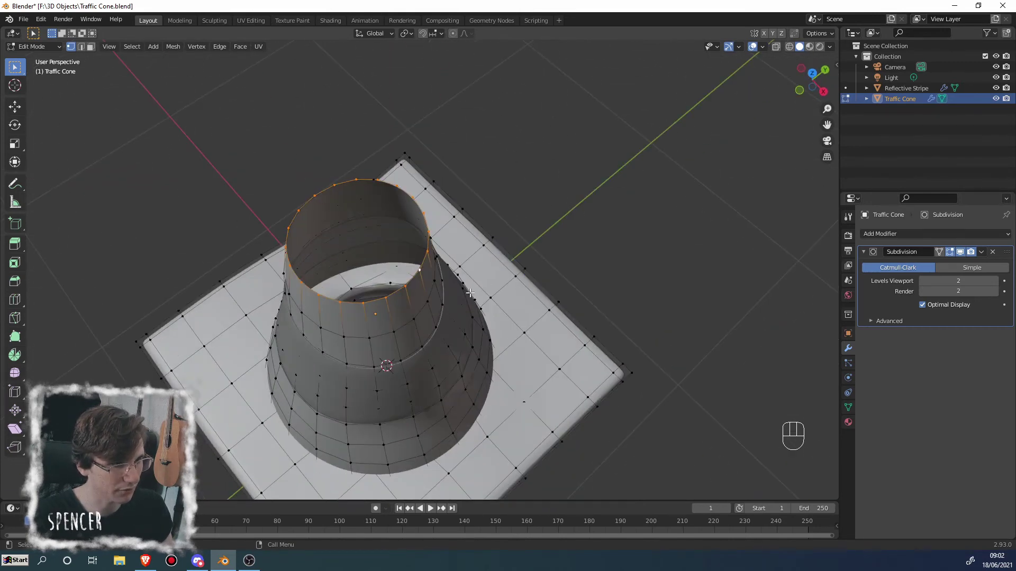
middle_drag(417, 318, 423, 343)
scroll(379, 283, up, 5)
scroll(358, 277, down, 1)
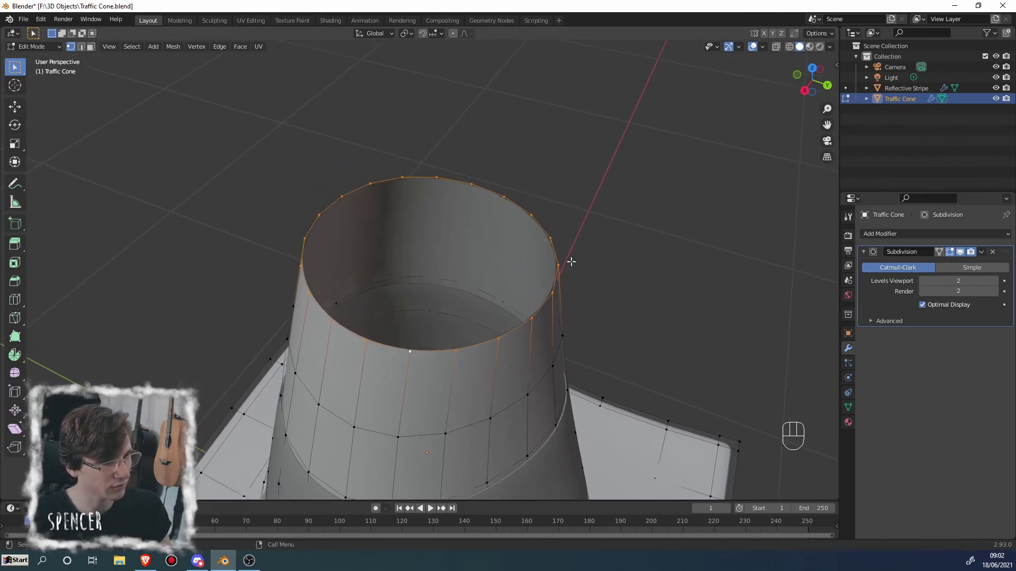
middle_drag(414, 307, 533, 300)
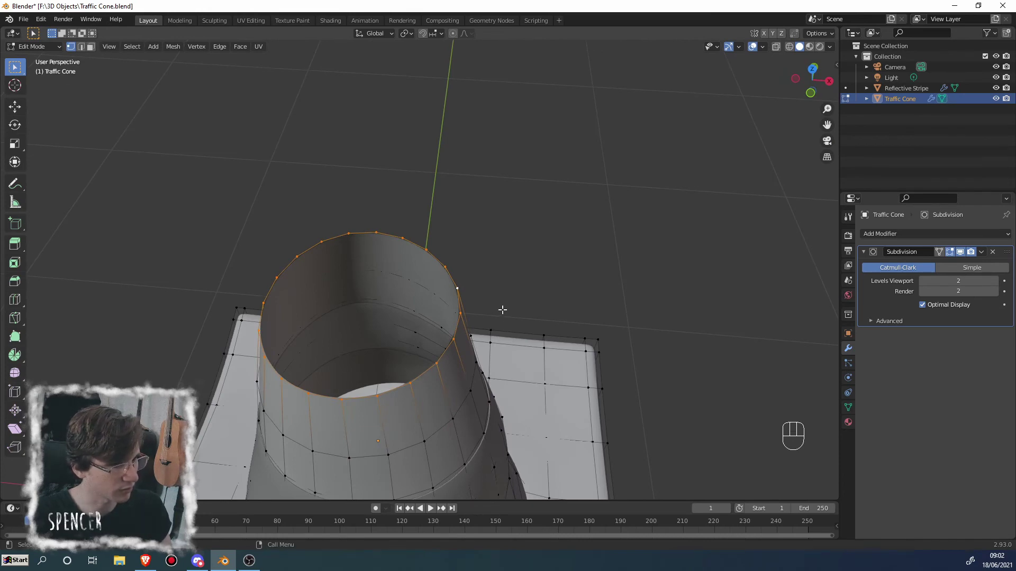
Step: Extrude the cone's top edge loop in place and scale it inward to about 0.6 to form a flat lip
key(e)
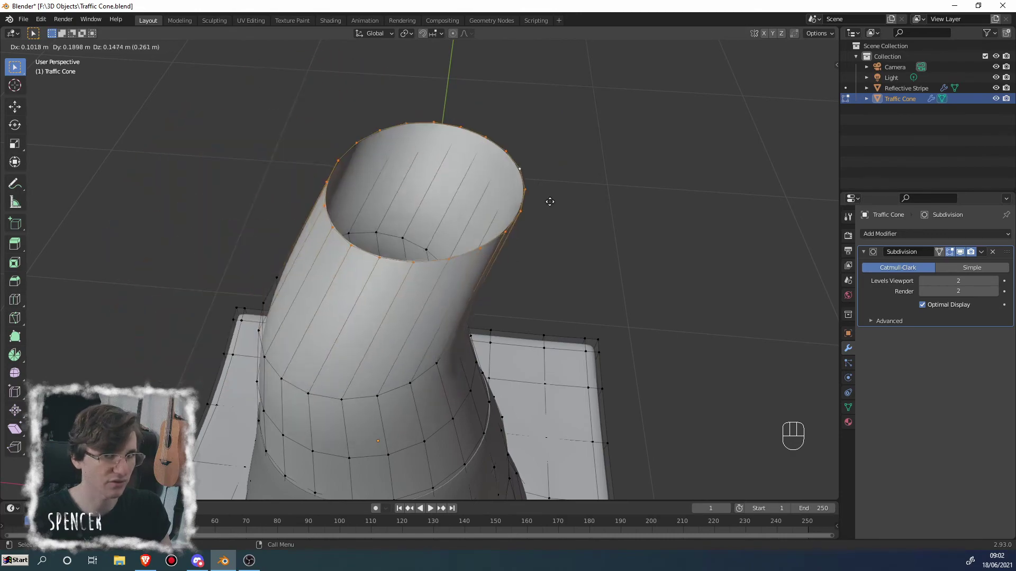
right_click(550, 202)
middle_drag(456, 302, 480, 314)
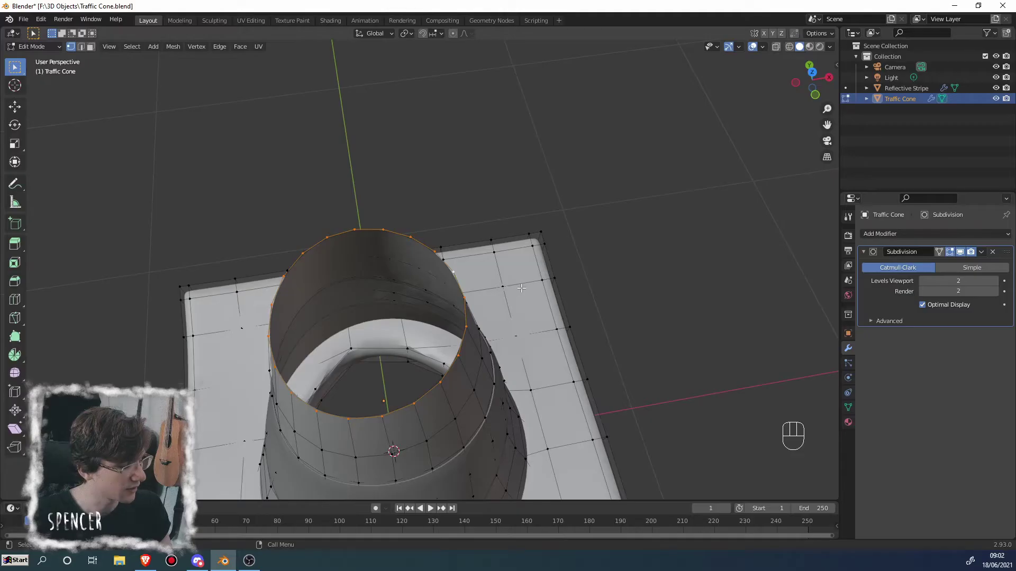
key(s)
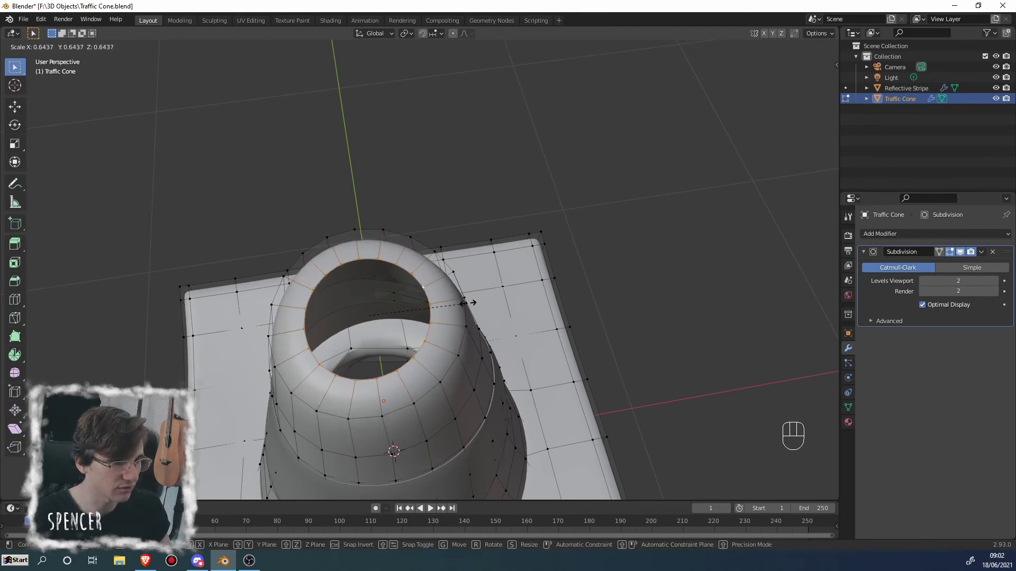
click(456, 307)
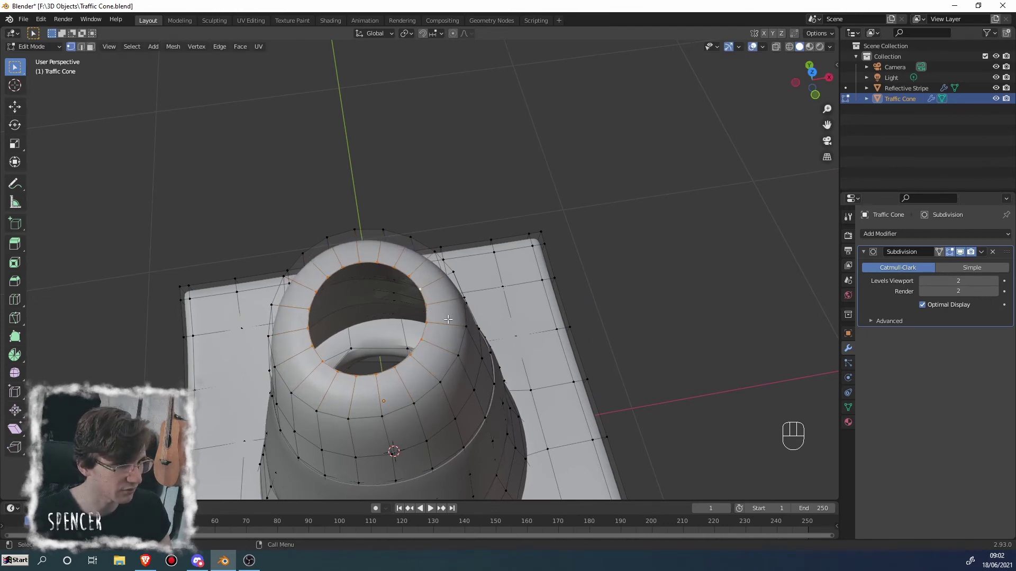
middle_drag(456, 307, 456, 241)
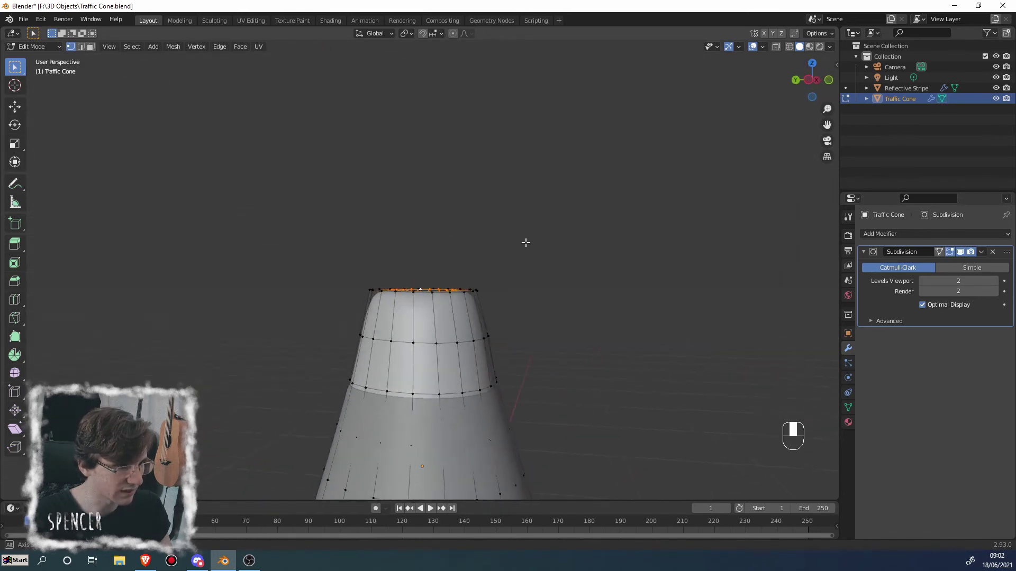
middle_drag(526, 243, 548, 319)
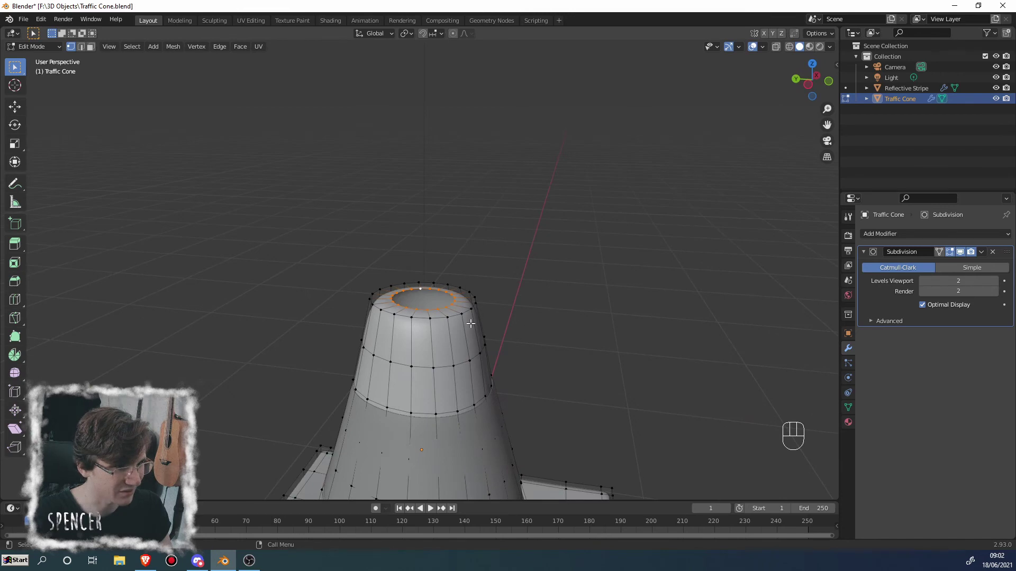
middle_drag(473, 309, 497, 326)
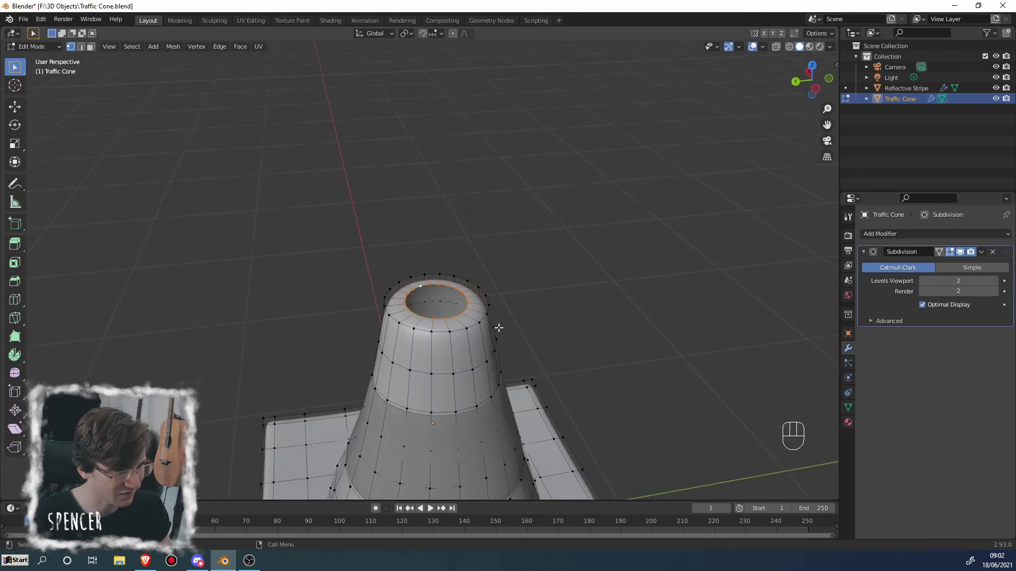
key(s)
click(494, 329)
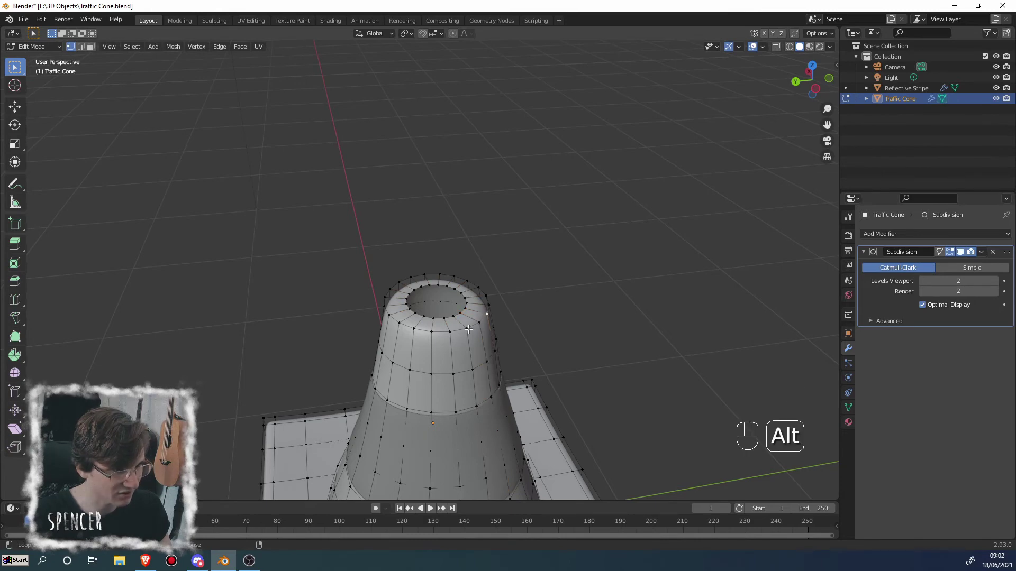
Step: Bevel the outer edge loop of the cone's top lip with 3 segments and a width of about 0.026 m, and check the rim in Object Mode
middle_drag(476, 325, 479, 279)
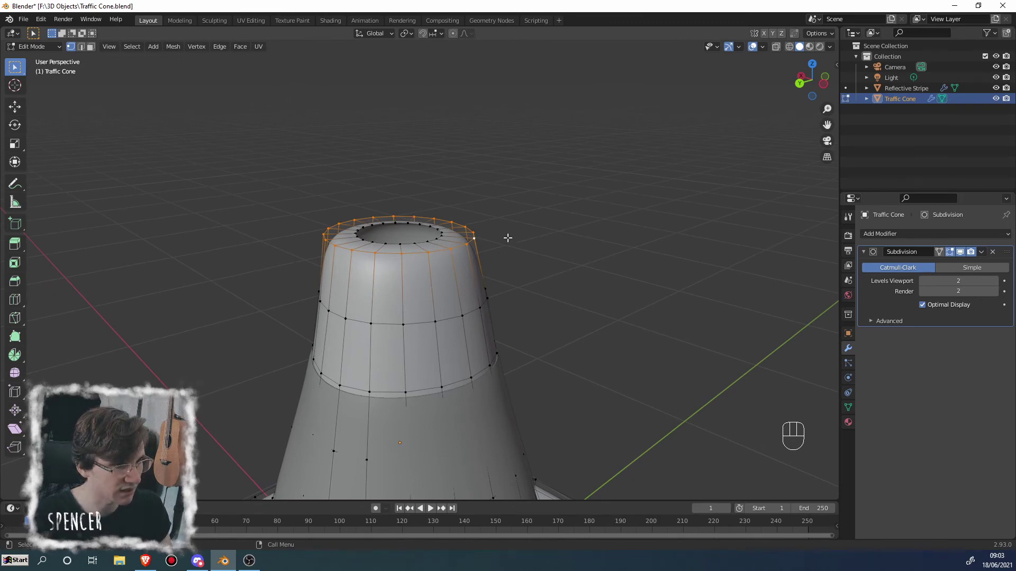
key(ctrl+b)
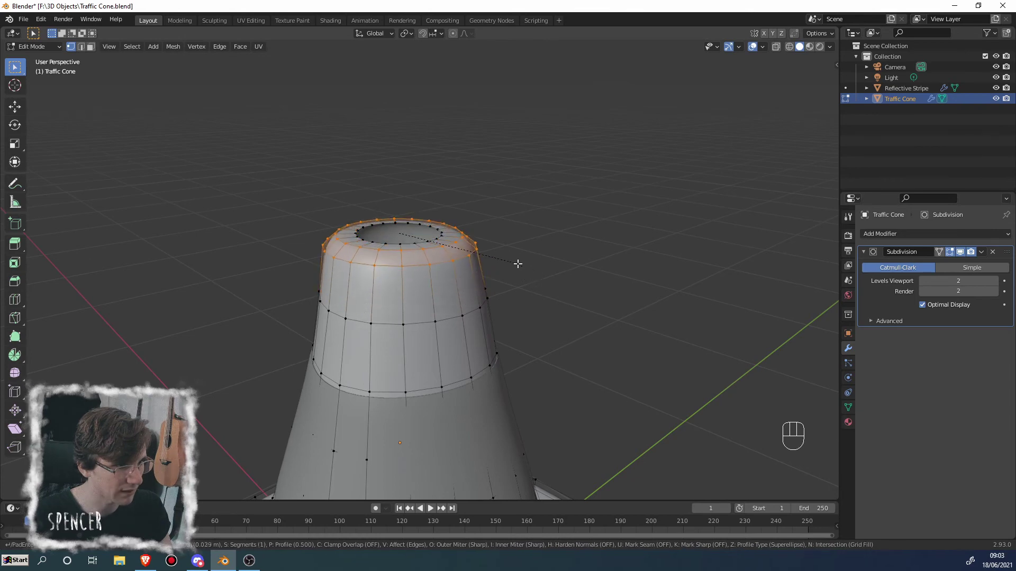
scroll(517, 263, up, 3)
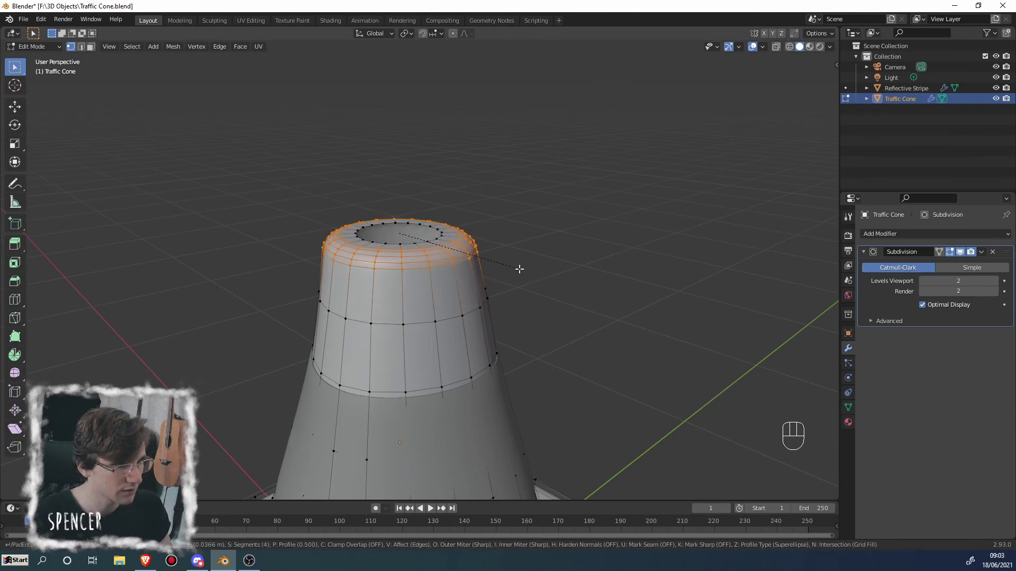
scroll(519, 269, down, 1)
scroll(519, 269, up, 1)
scroll(519, 269, down, 1)
scroll(519, 269, up, 1)
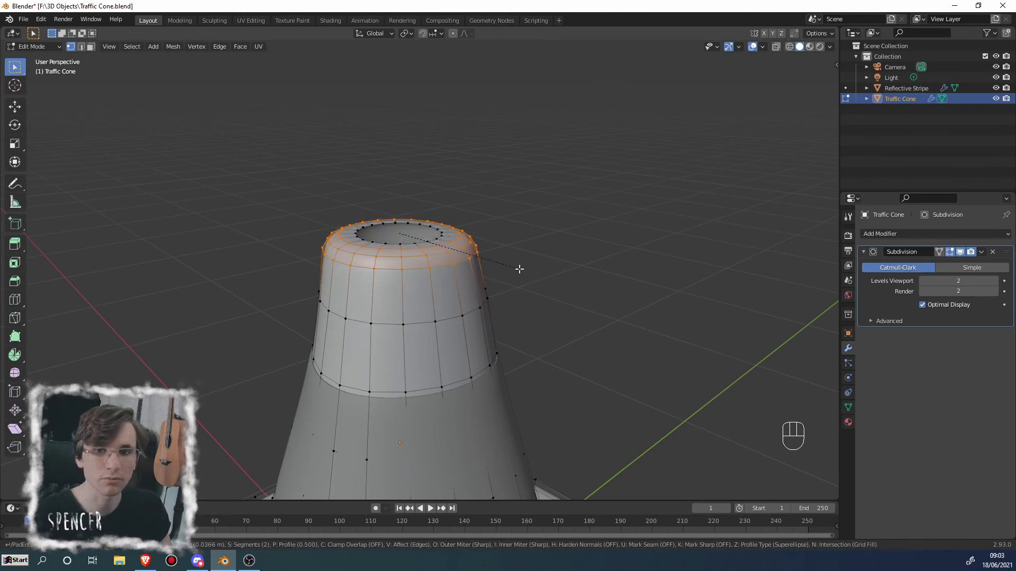
scroll(519, 269, down, 1)
scroll(519, 269, up, 1)
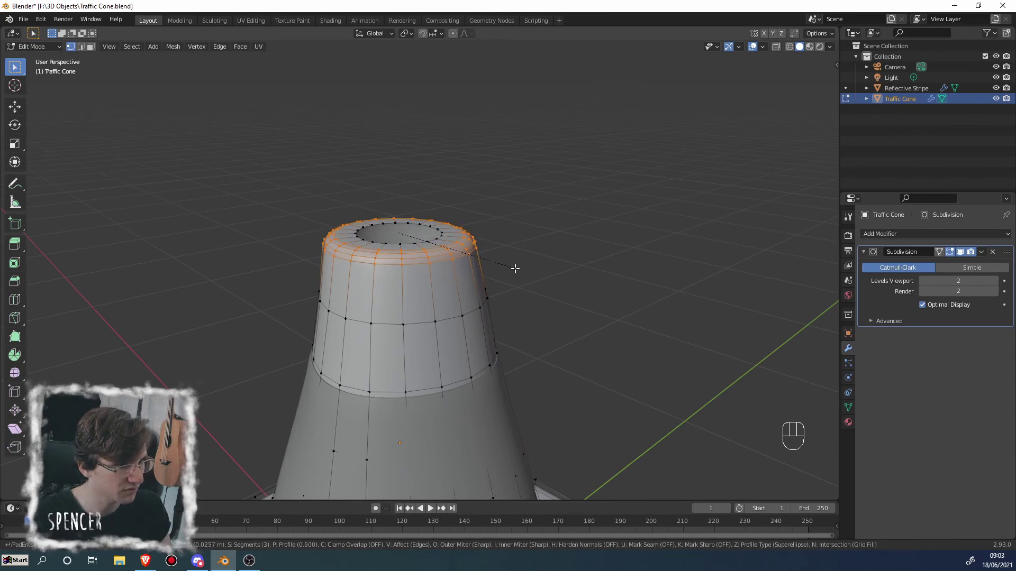
click(516, 271)
middle_drag(517, 270, 398, 268)
key(Tab)
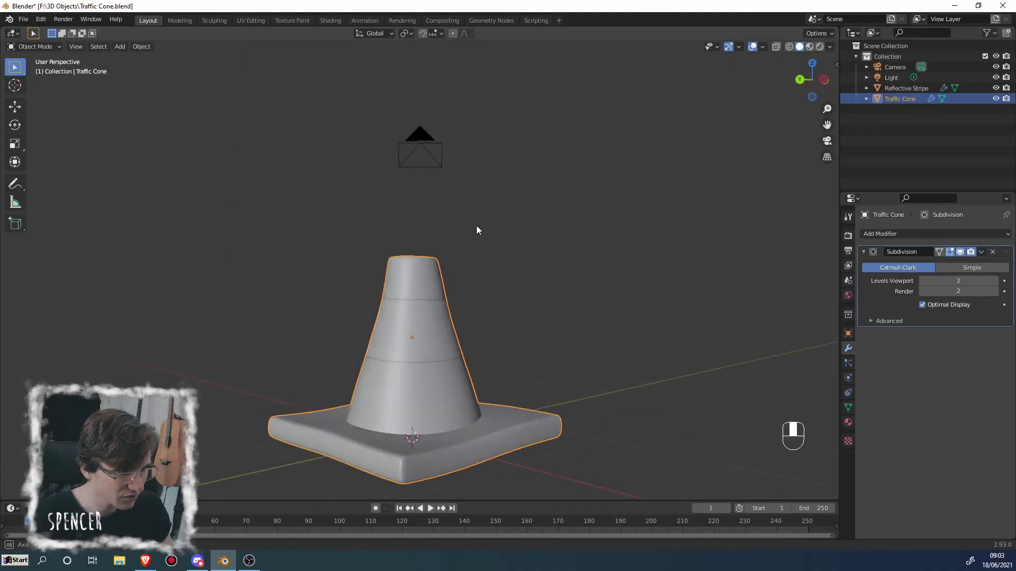
middle_drag(476, 230, 531, 374)
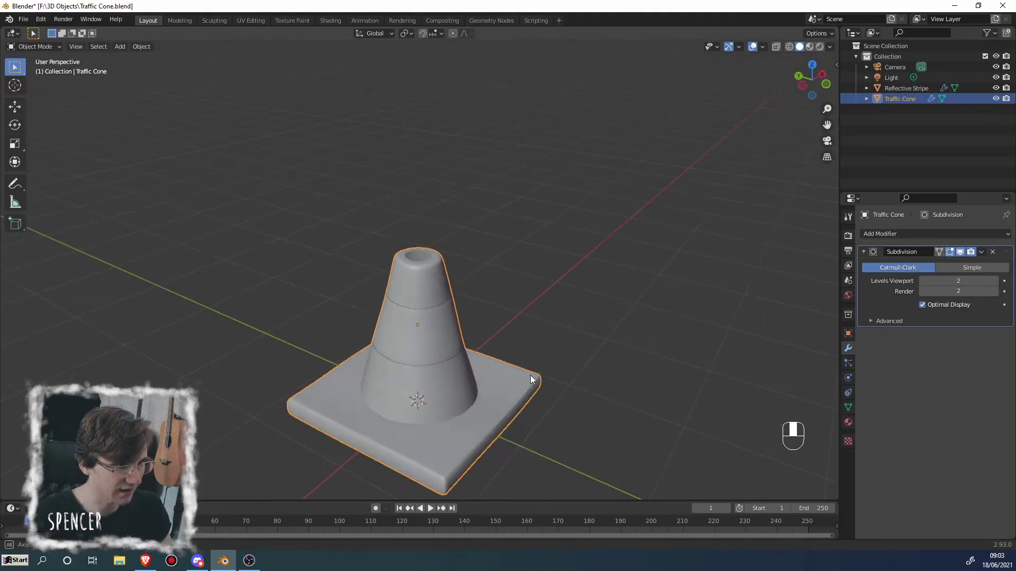
scroll(423, 294, up, 4)
middle_drag(424, 295, 439, 311)
Step: Select the cone body's linked geometry, extrude it in place and scale the new shell inward to about 0.89 as an inner wall
key(Tab)
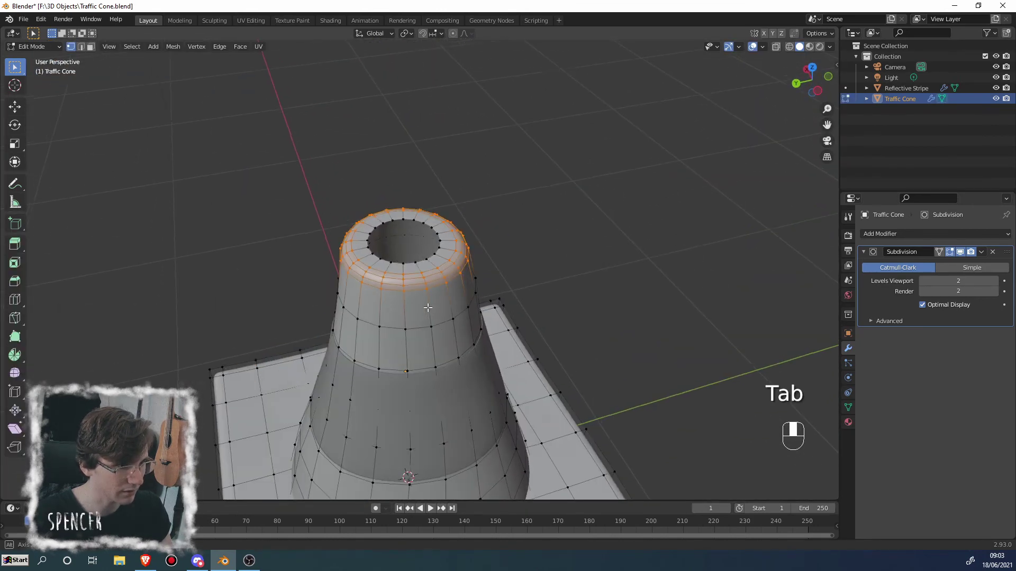
click(420, 318)
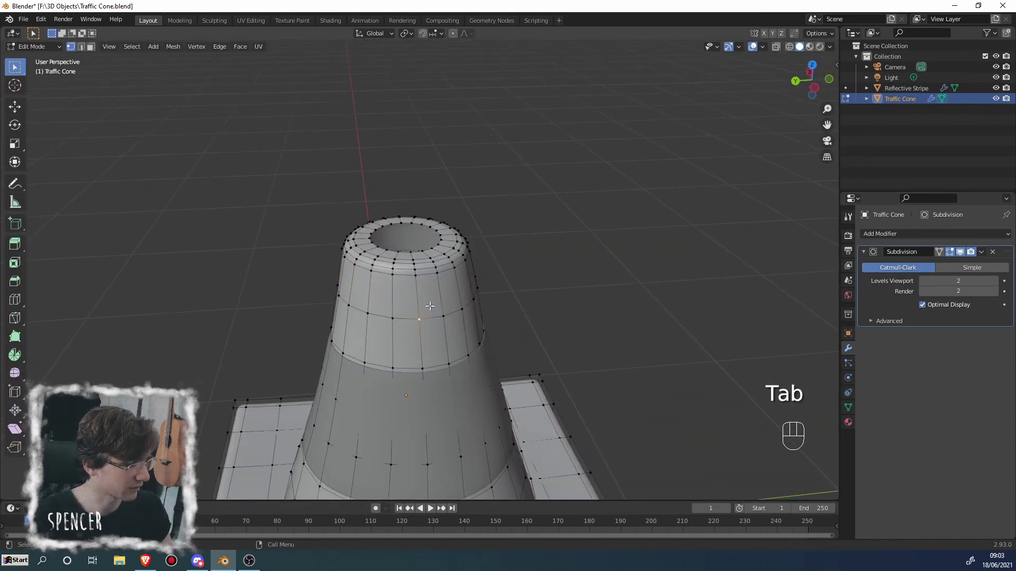
scroll(426, 311, up, 2)
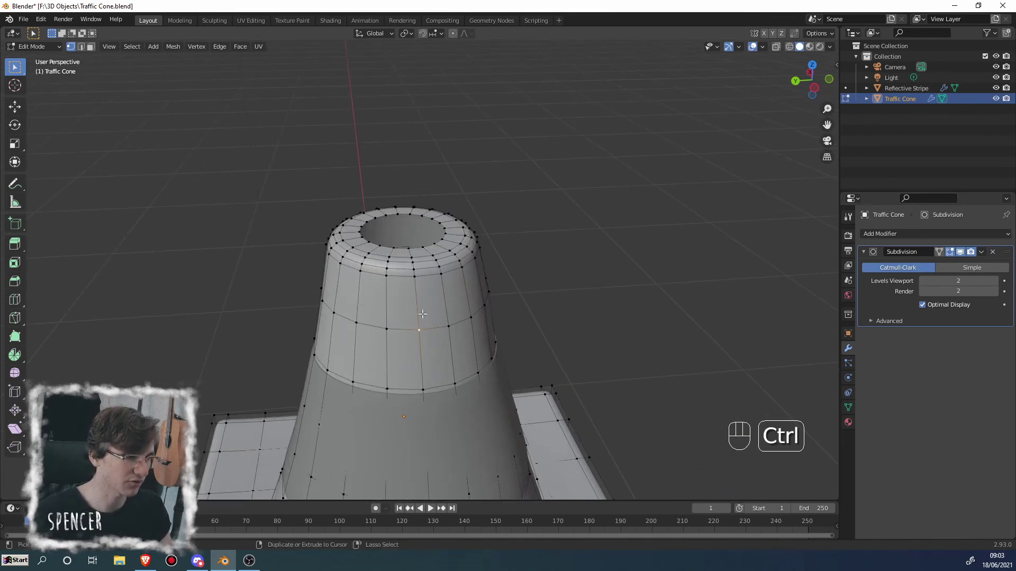
key(ctrl+l)
scroll(428, 339, down, 6)
middle_drag(415, 321, 489, 366)
scroll(434, 332, up, 6)
key(e)
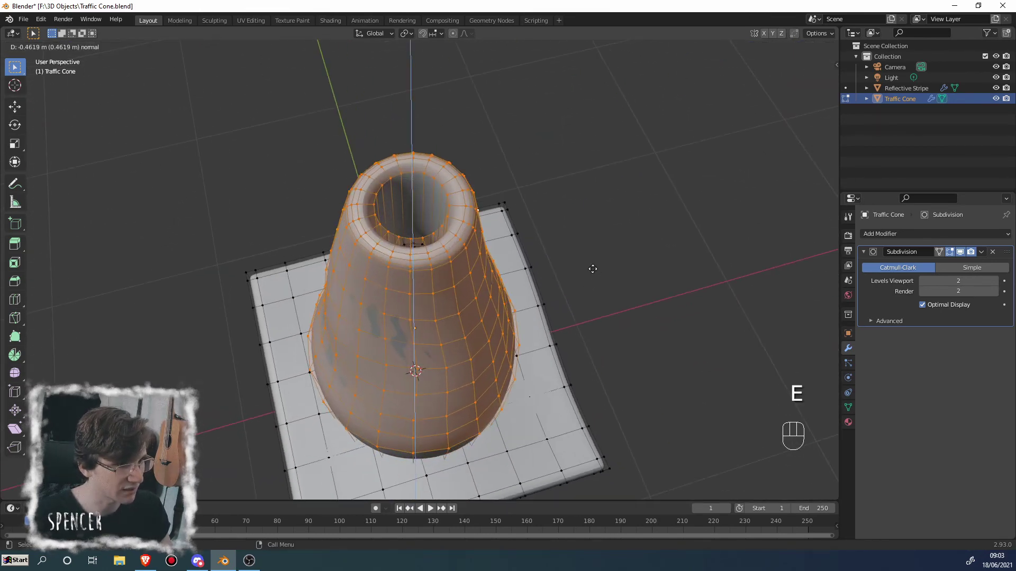
right_click(594, 275)
middle_drag(594, 275, 522, 284)
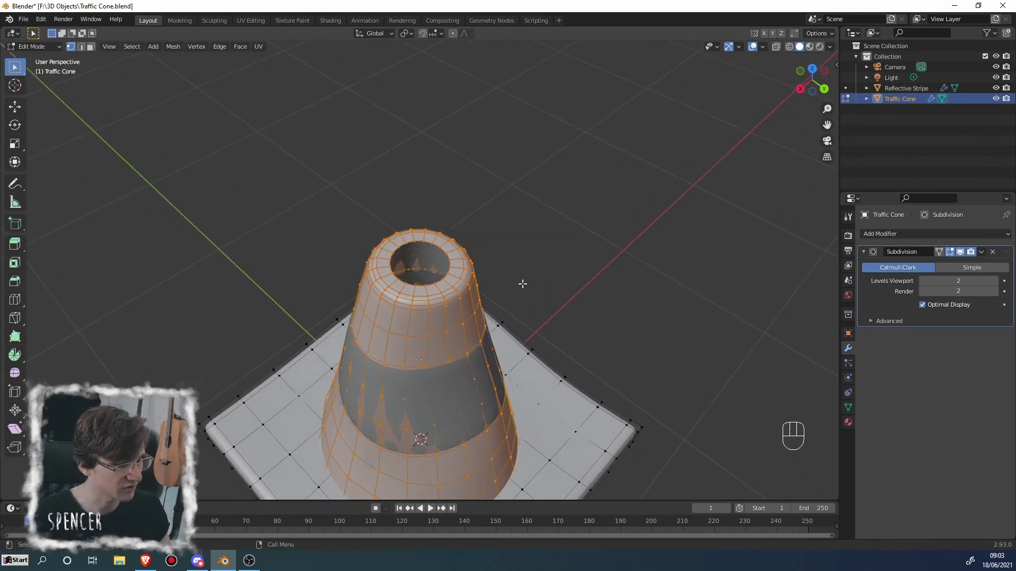
key(ctrl+z)
key(s)
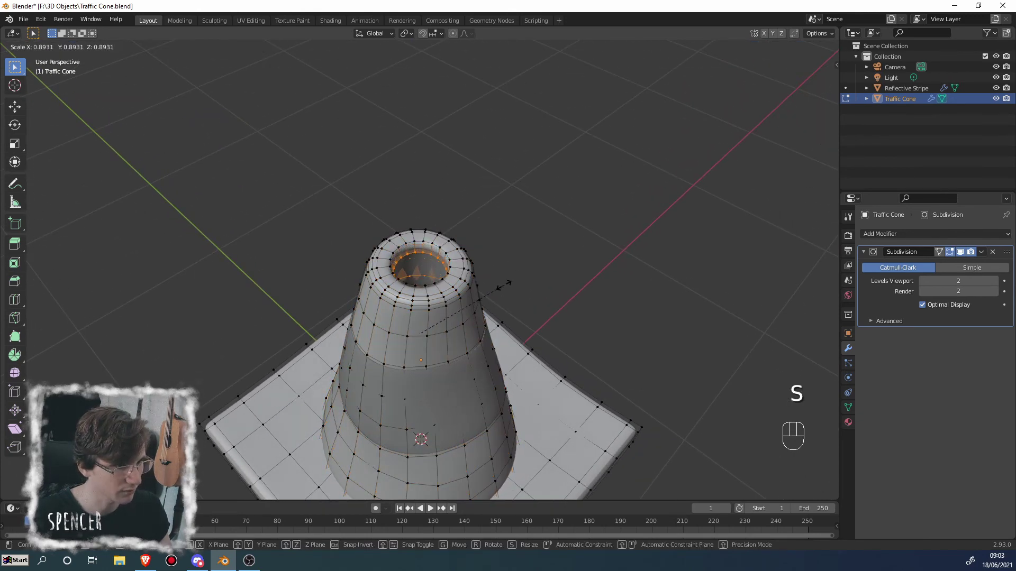
click(503, 284)
Step: Inspect the top opening in Object Mode and fine-tune the scale of the inner wall shell in Edit Mode
scroll(504, 284, down, 3)
key(Tab)
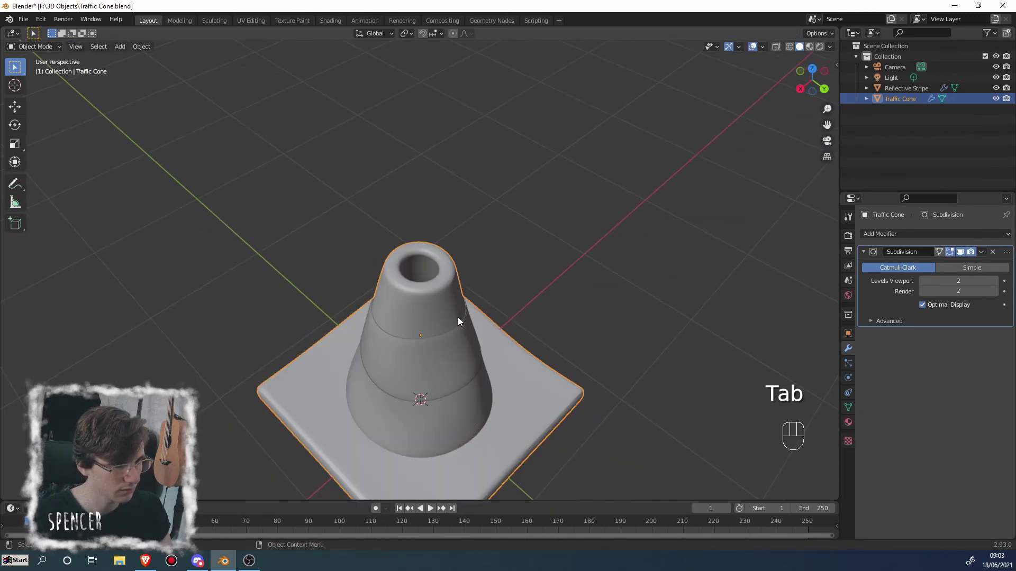
scroll(476, 286, up, 3)
middle_drag(495, 255, 465, 281)
scroll(454, 311, up, 2)
scroll(469, 264, up, 2)
key(Tab)
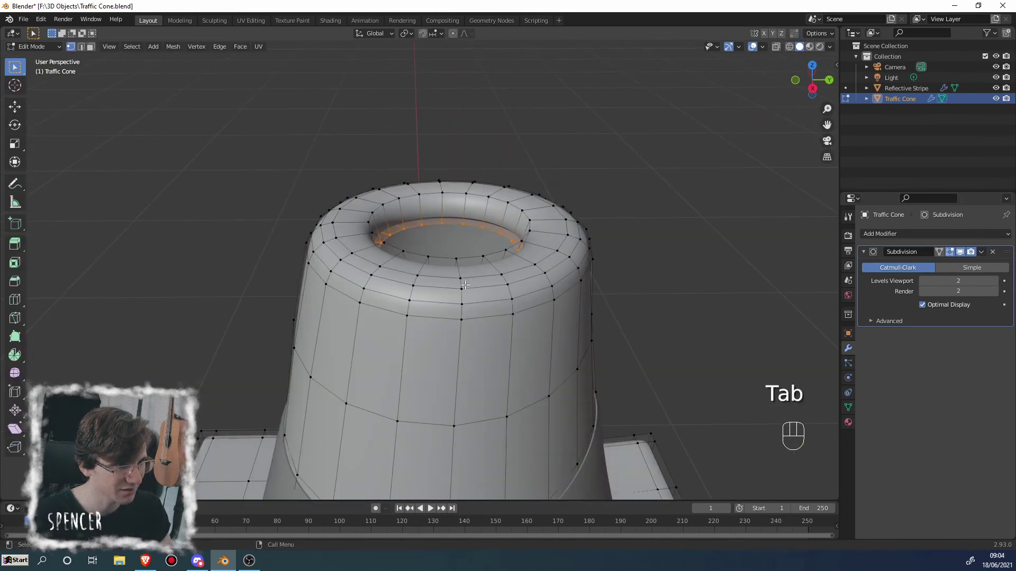
scroll(530, 281, up, 3)
key(s)
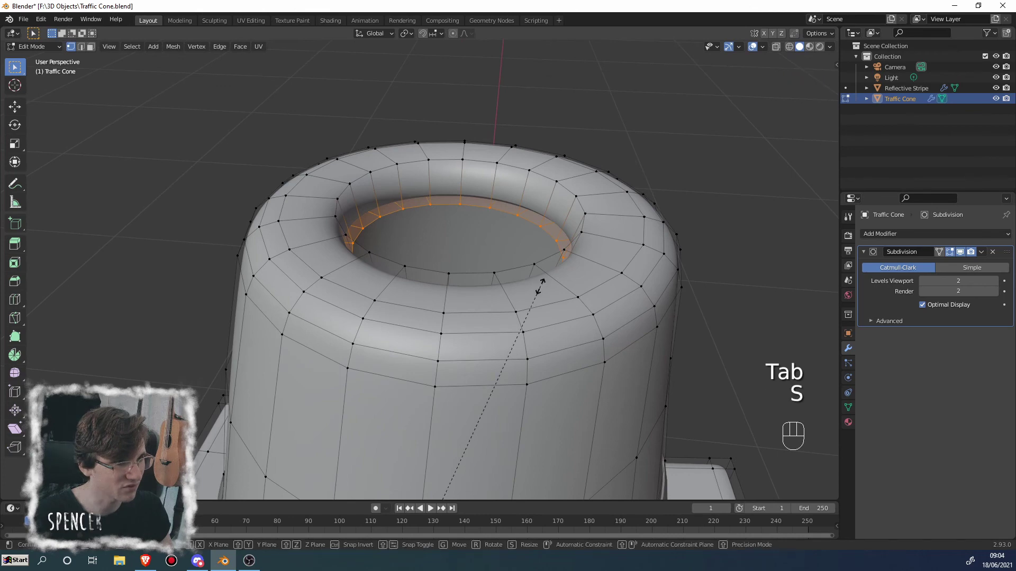
right_click(550, 280)
scroll(550, 280, down, 2)
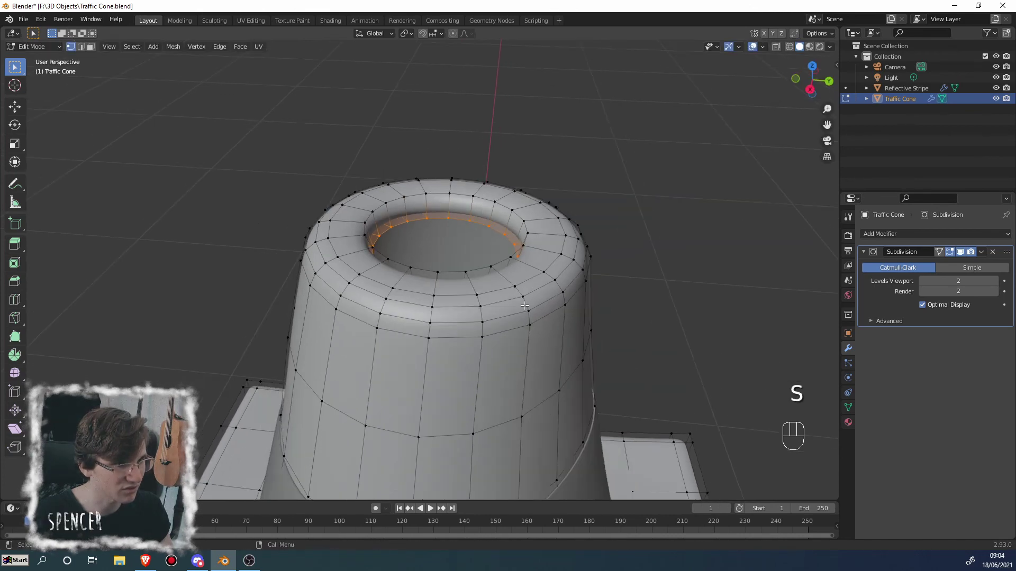
key(s)
click(531, 306)
Step: Examine the junction between the cone's lower body and the square base in Object Mode and Edit Mode from several angles
middle_drag(530, 306, 397, 310)
scroll(472, 376, down, 2)
key(Tab)
scroll(421, 333, up, 3)
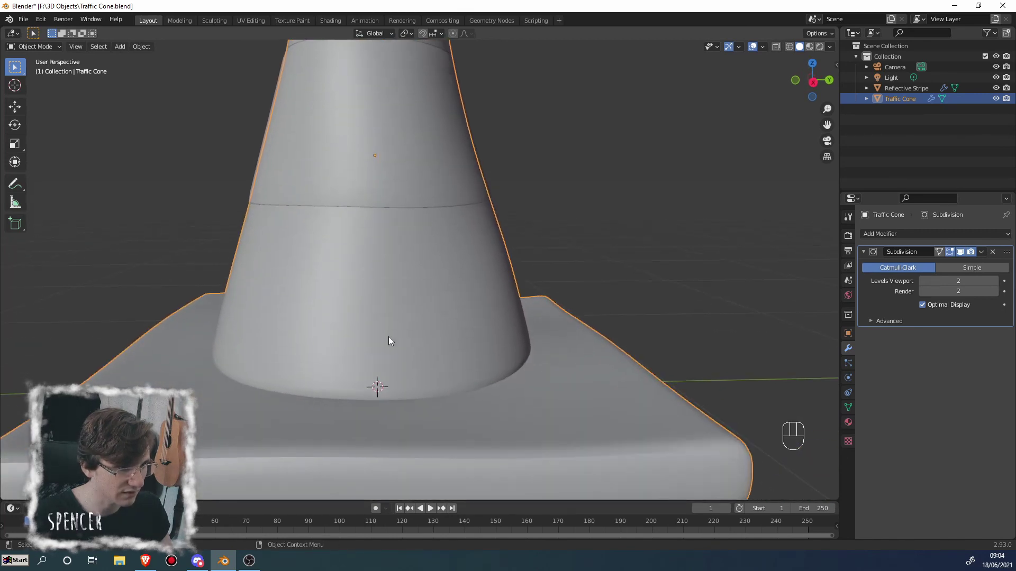
key(Tab)
middle_drag(390, 354, 390, 354)
scroll(390, 354, up, 3)
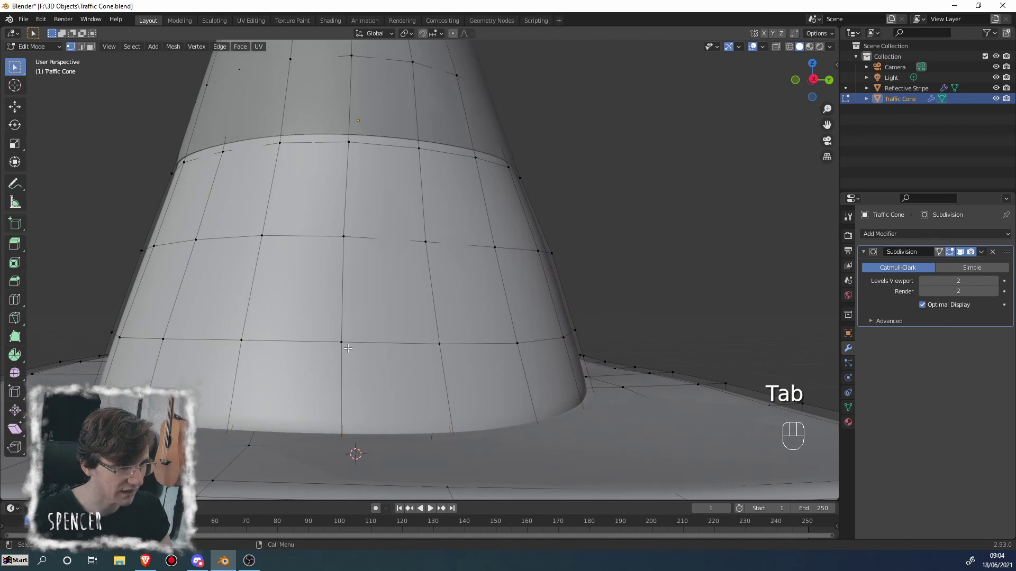
key(KP_Decimal)
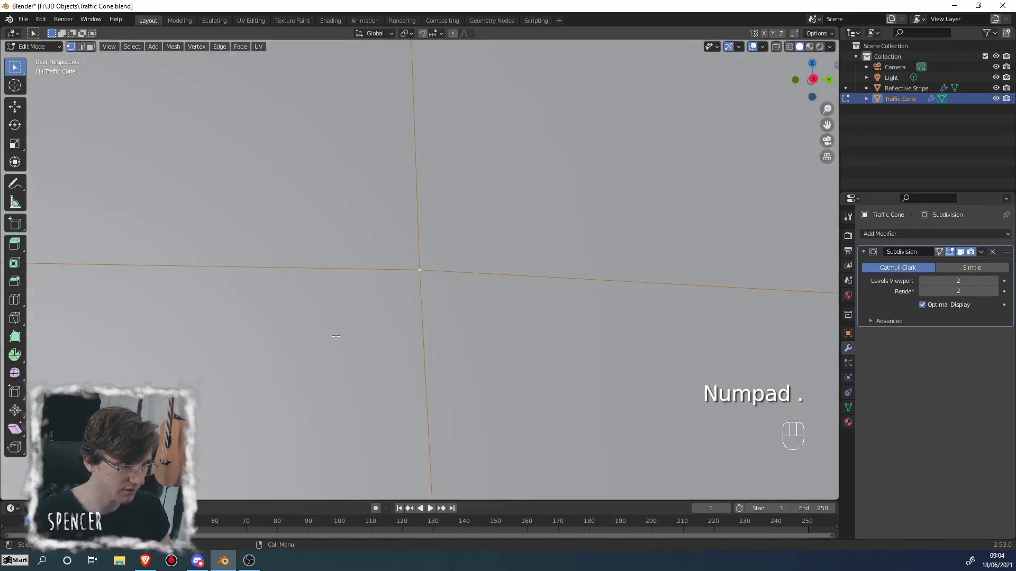
scroll(336, 336, down, 5)
middle_drag(334, 341, 421, 329)
scroll(502, 442, down, 4)
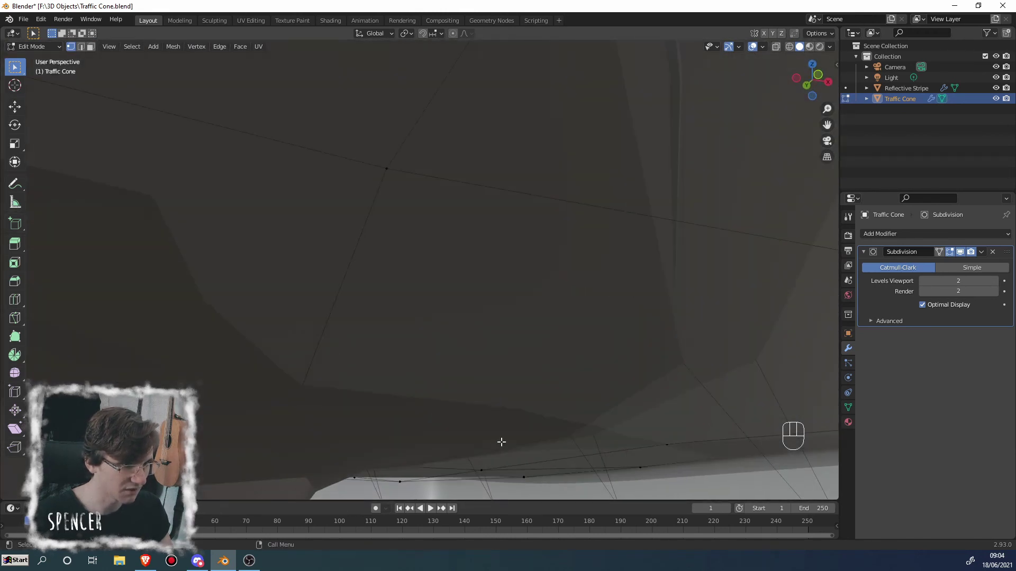
middle_drag(501, 438, 392, 397)
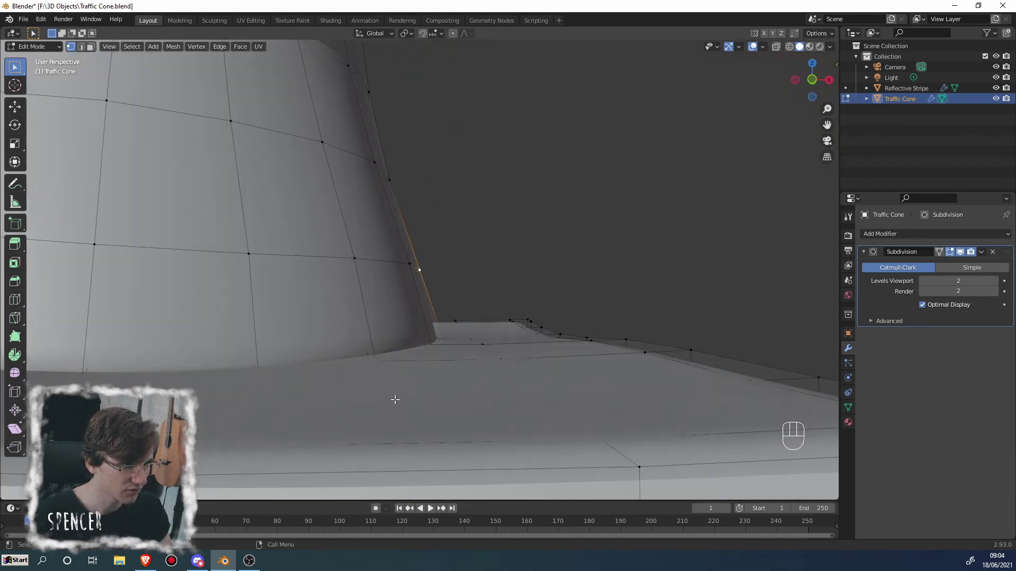
scroll(367, 381, down, 4)
scroll(138, 283, down, 1)
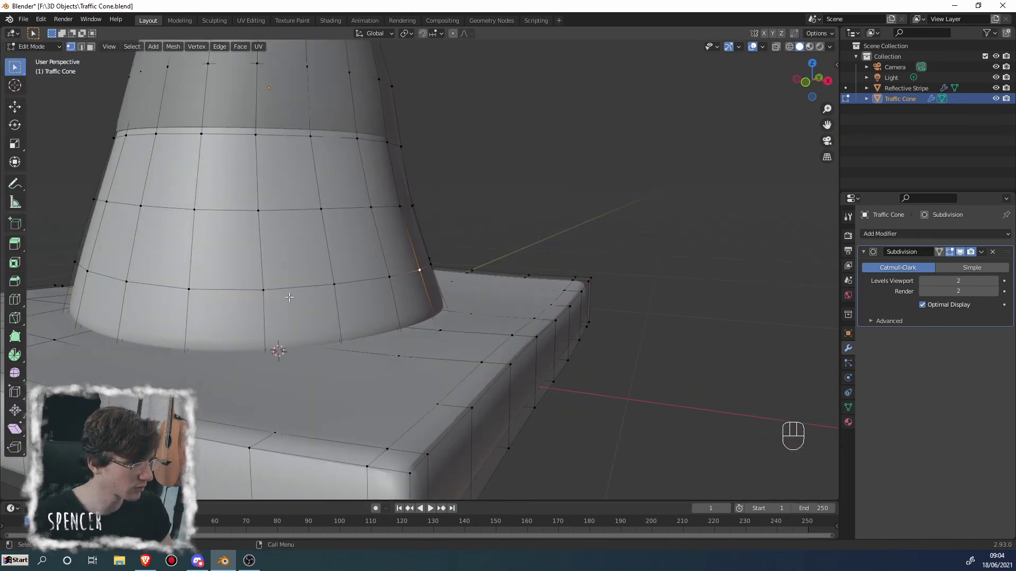
Step: Add a single loop cut around the cone's lowest segment and slide it down by about 0.37, close to the base
key(KP_3)
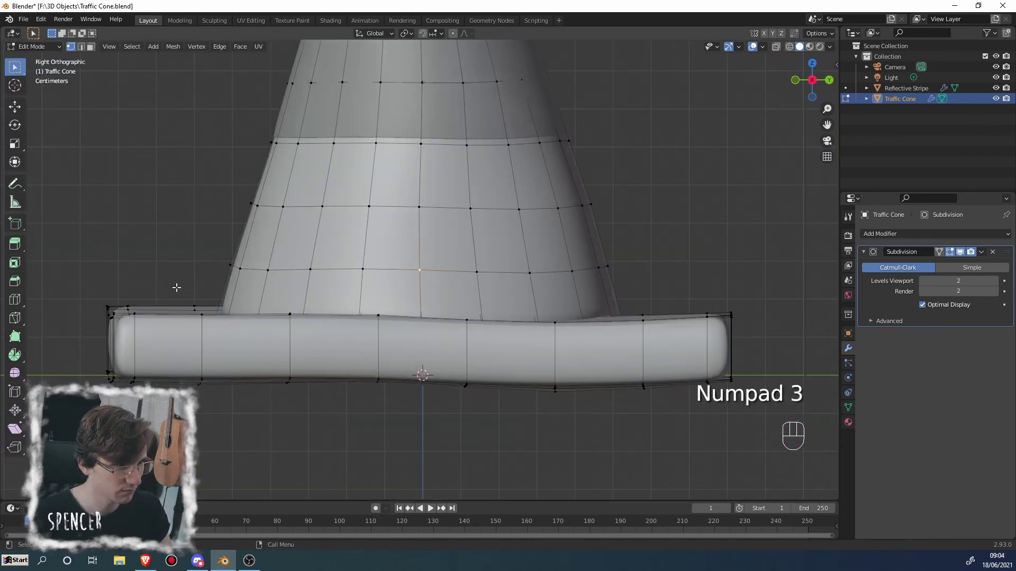
click(15, 300)
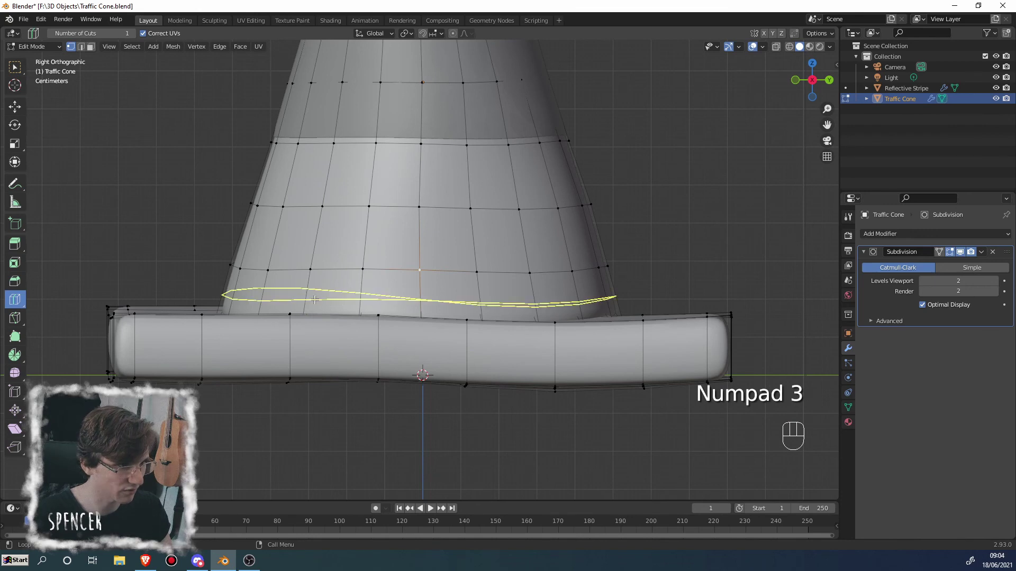
drag(291, 293, 291, 292)
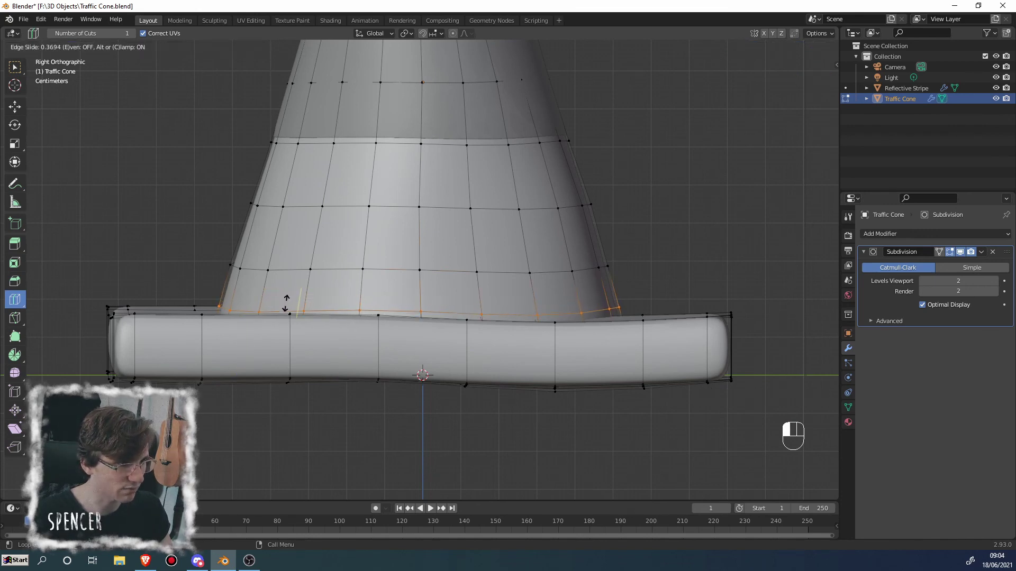
drag(286, 305, 286, 304)
middle_drag(286, 304, 432, 248)
Step: Return to Object Mode, frame the whole model and inspect the reflective stripe and the traffic cone, leaving the cone selected
key(Tab)
scroll(405, 308, down, 4)
key(KP_Decimal)
scroll(413, 273, down, 3)
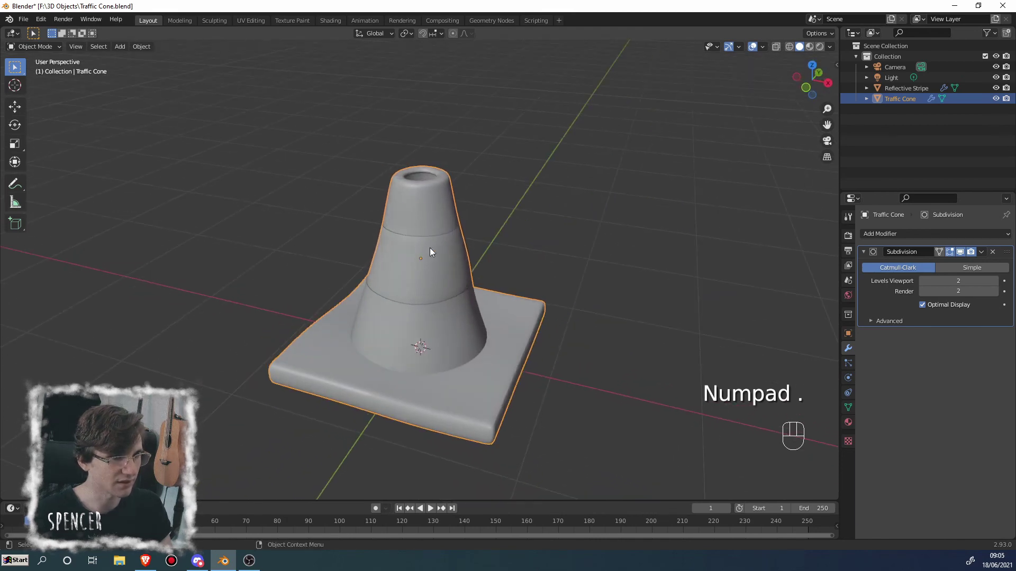
click(430, 248)
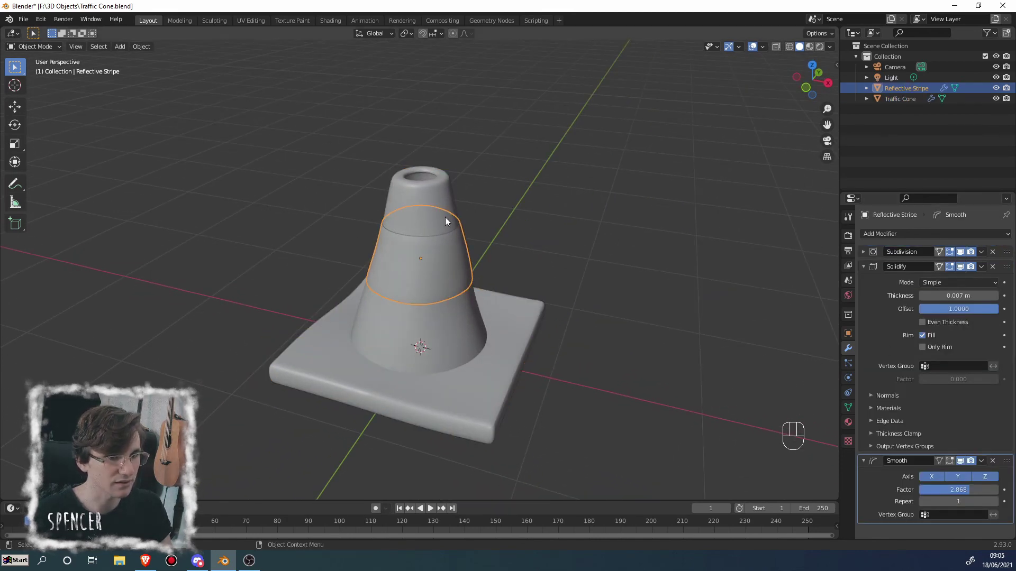
click(409, 205)
middle_drag(382, 226, 568, 253)
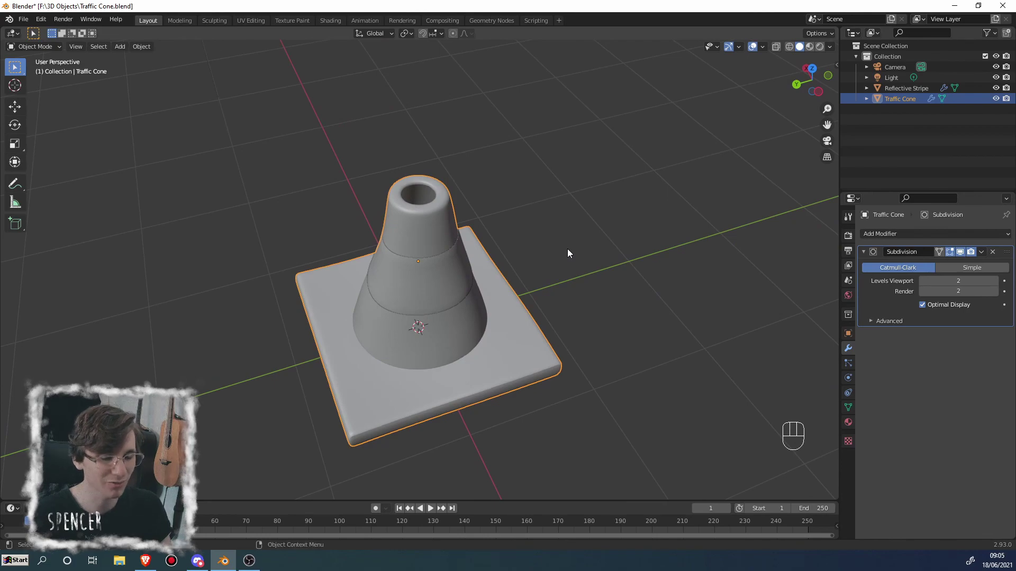